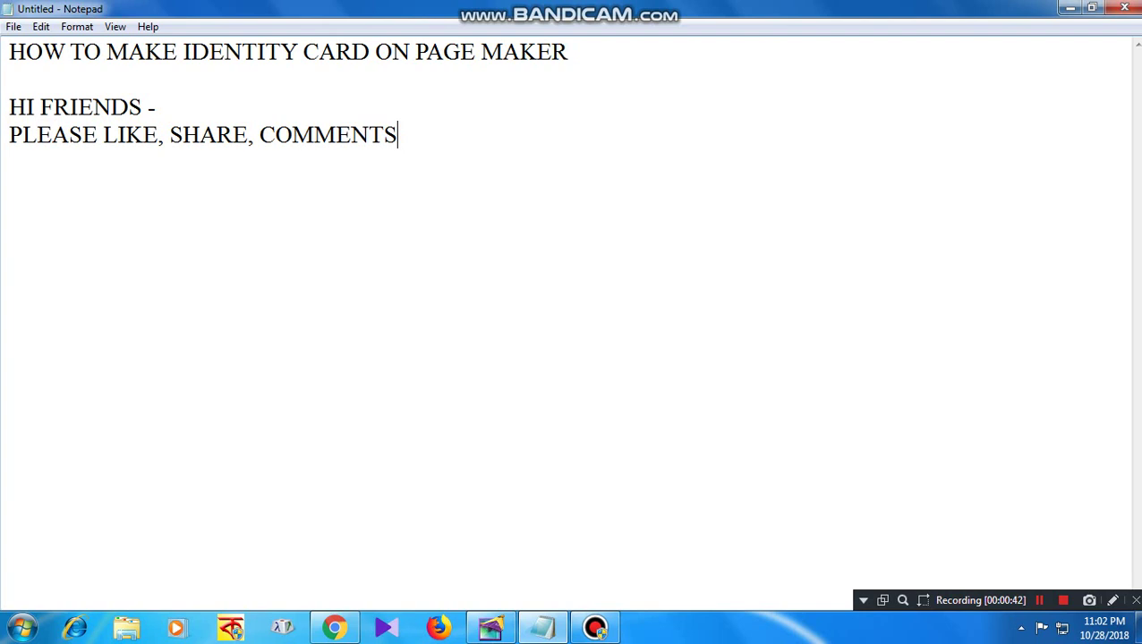
- Complete the request line to read "PLEASE LIKE, SHARE, COMMENTS & SUBSCRIBE MY VIDEO."
{"action": "type", "text": "& s"}
{"action": "key", "text": "BackSpace"}
{"action": "type", "text": "SUB"}
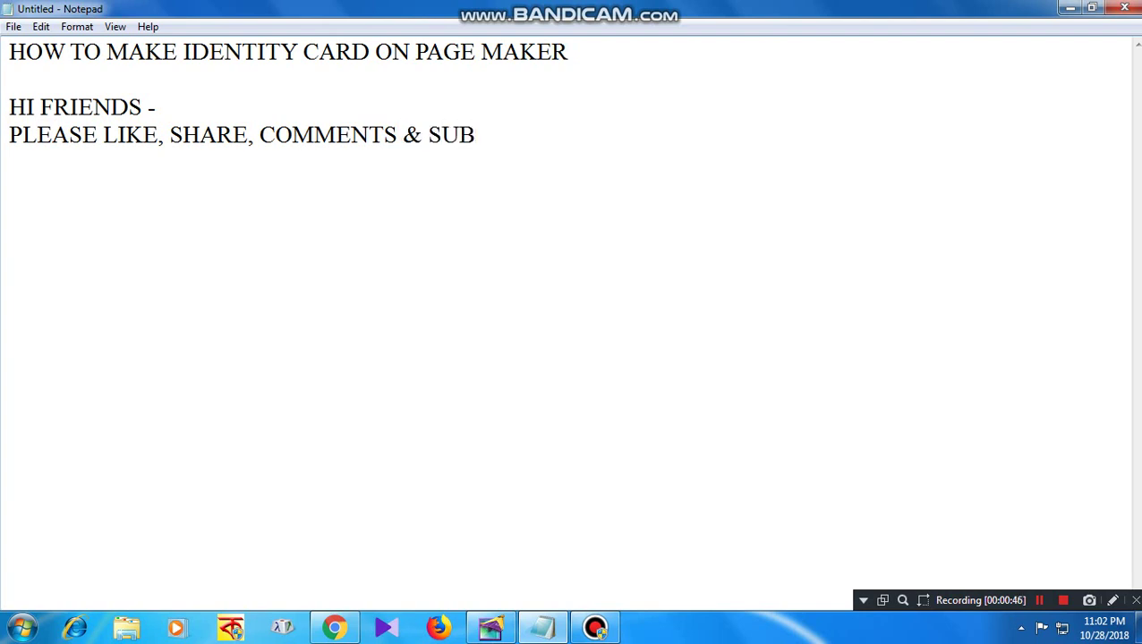
{"action": "type", "text": "SCRIBES"}
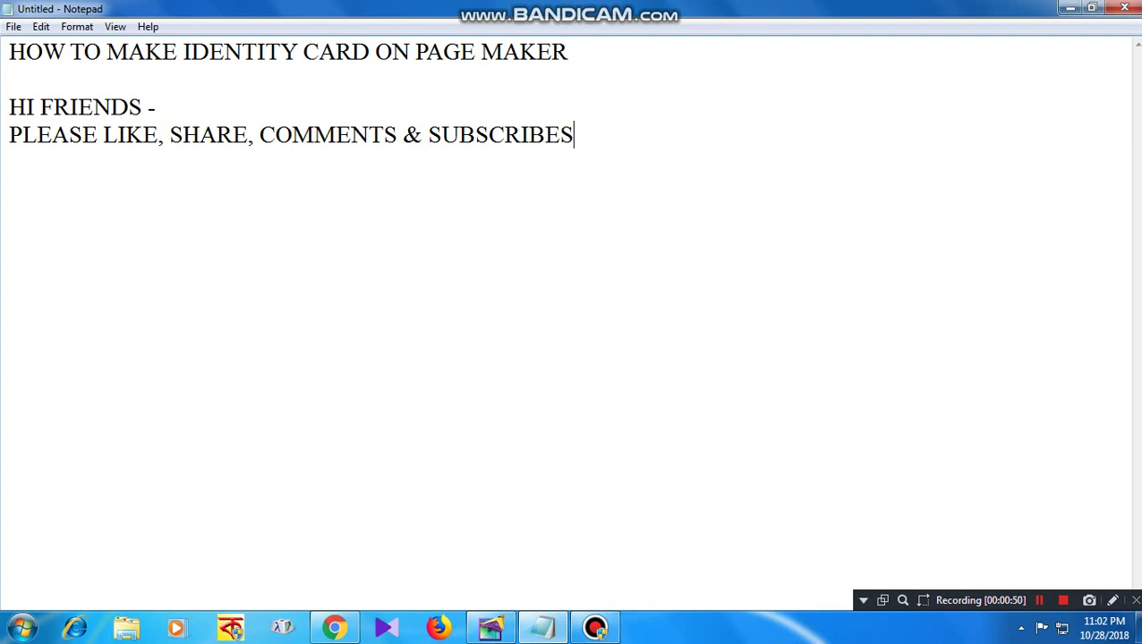
{"action": "key", "text": "BackSpace"}
{"action": "type", "text": "MY VIDEO"}
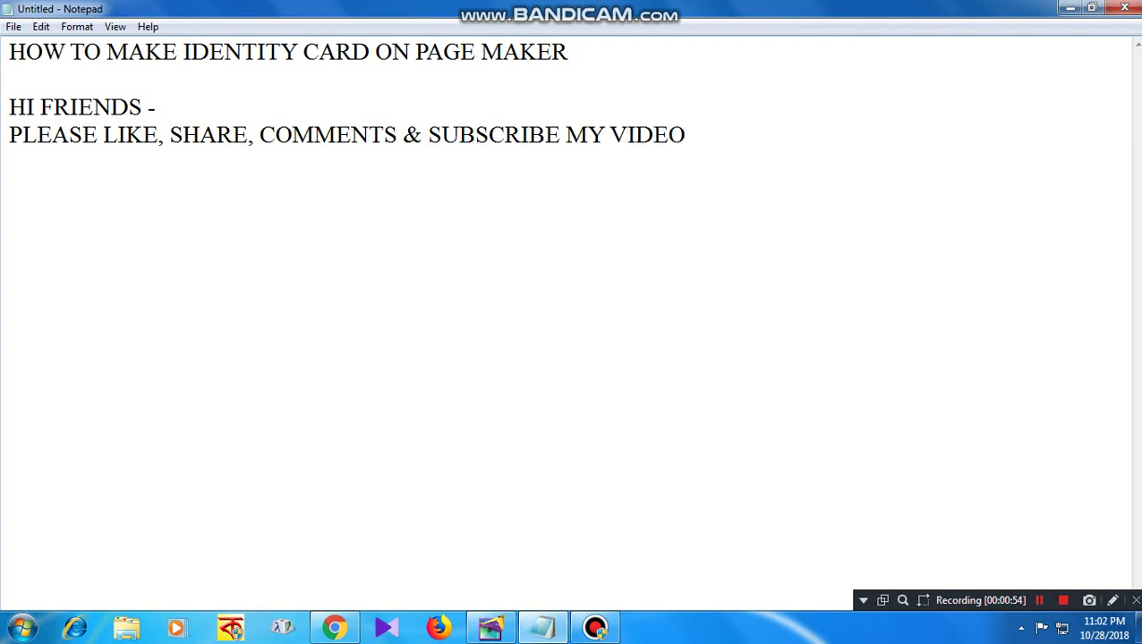
{"action": "type", "text": "."}
- Add the line "LETS START, HOW TO MAKE IDENTITY CARD ON PAGE MAKER 7.0" below a blank line
{"action": "key", "text": "Return"}
{"action": "type", "text": "LETS"}
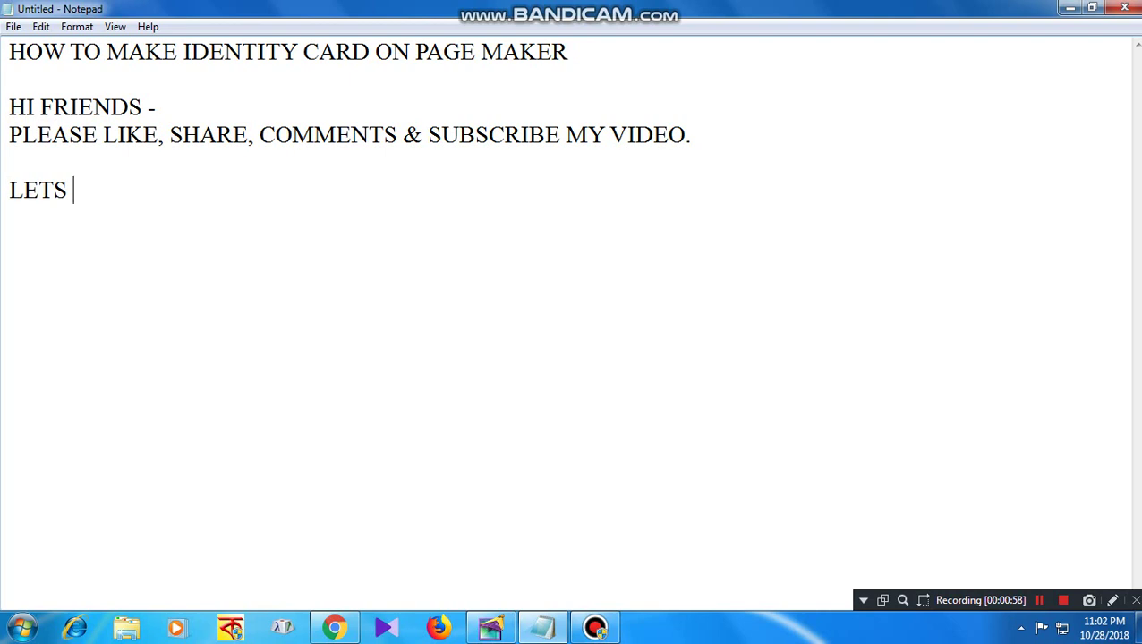
{"action": "type", "text": " START, "}
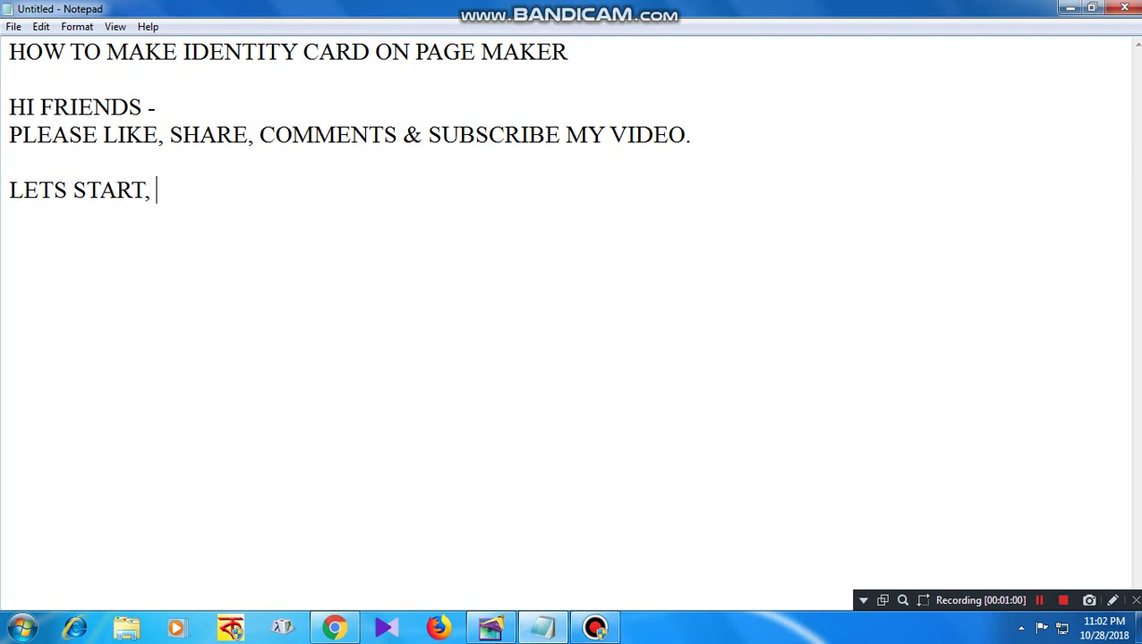
{"action": "type", "text": "HOW TO "}
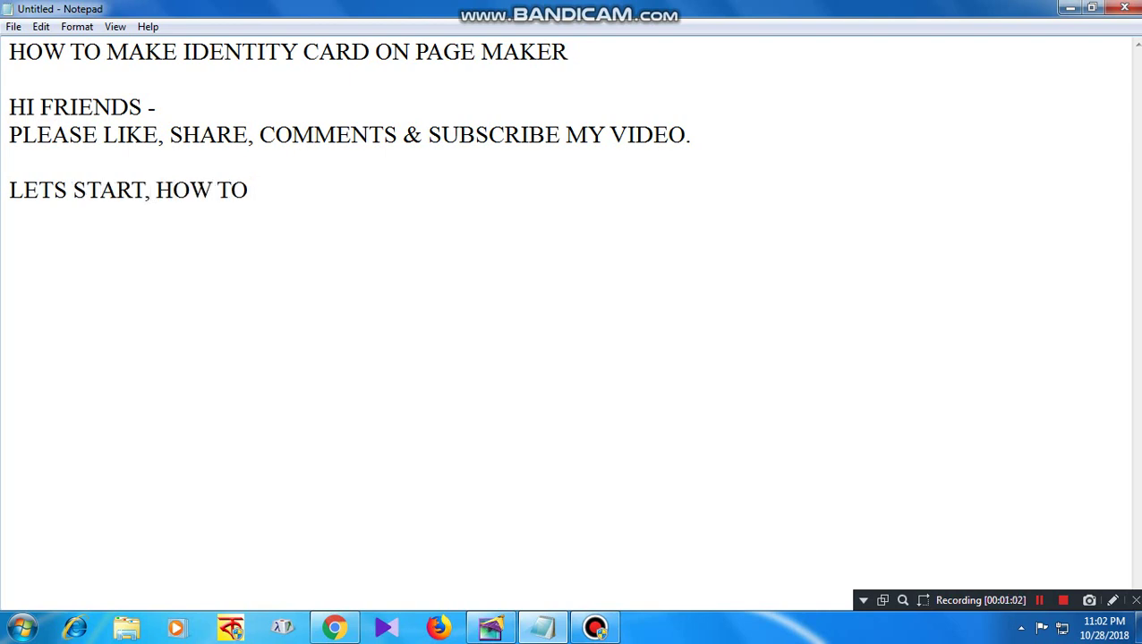
{"action": "type", "text": "MAKE IDEN"}
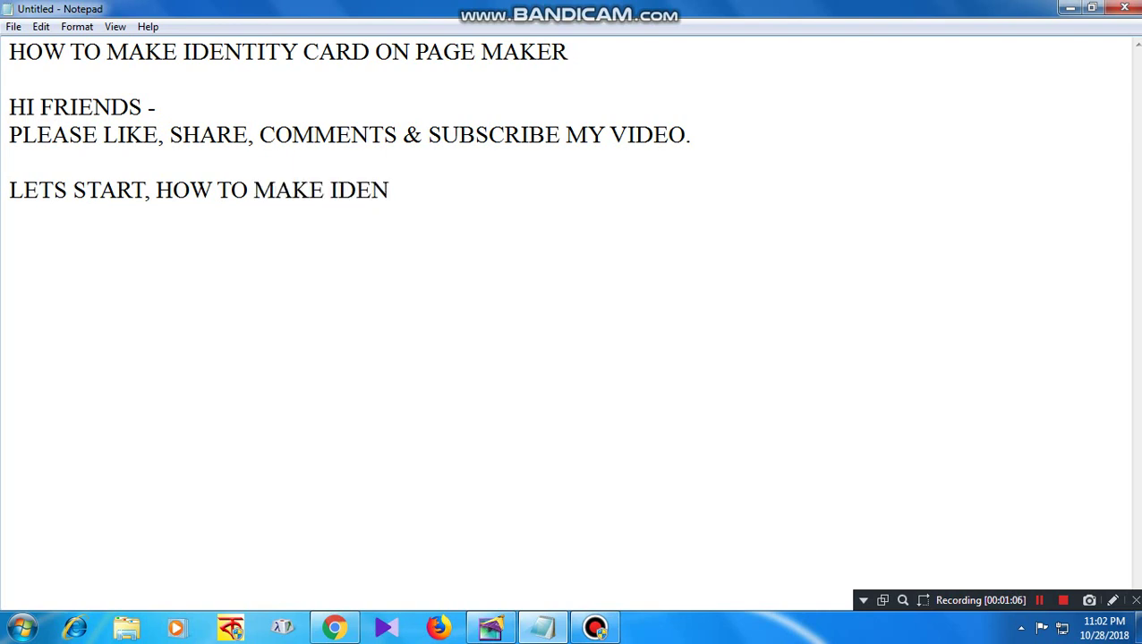
{"action": "type", "text": "TITY CARD"}
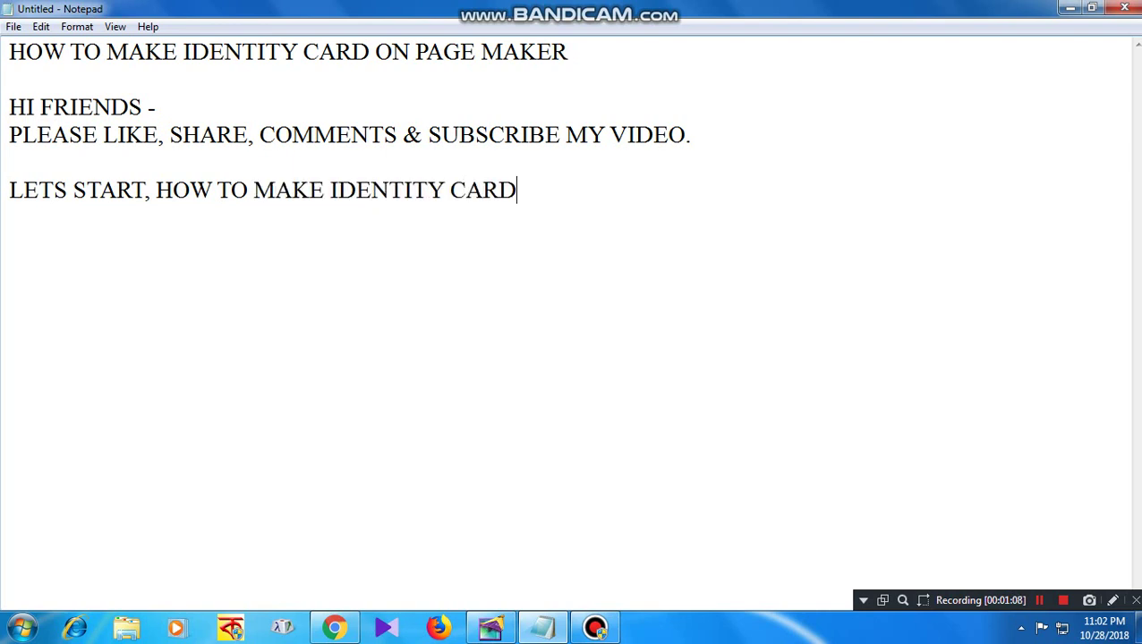
{"action": "type", "text": " ON PA"}
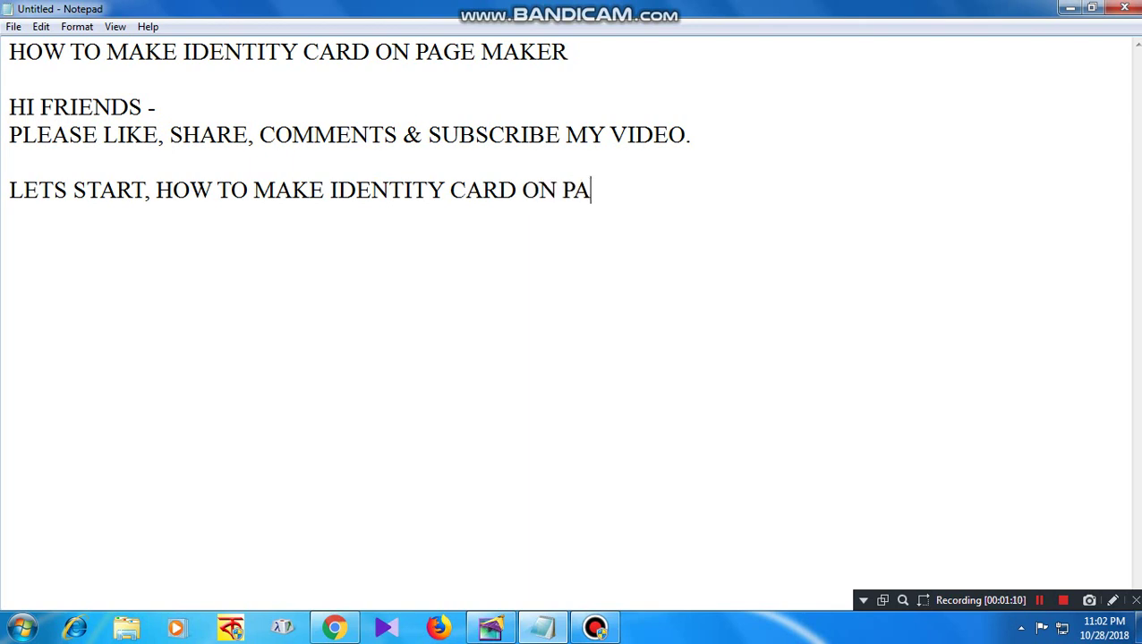
{"action": "type", "text": "GE MAKER"}
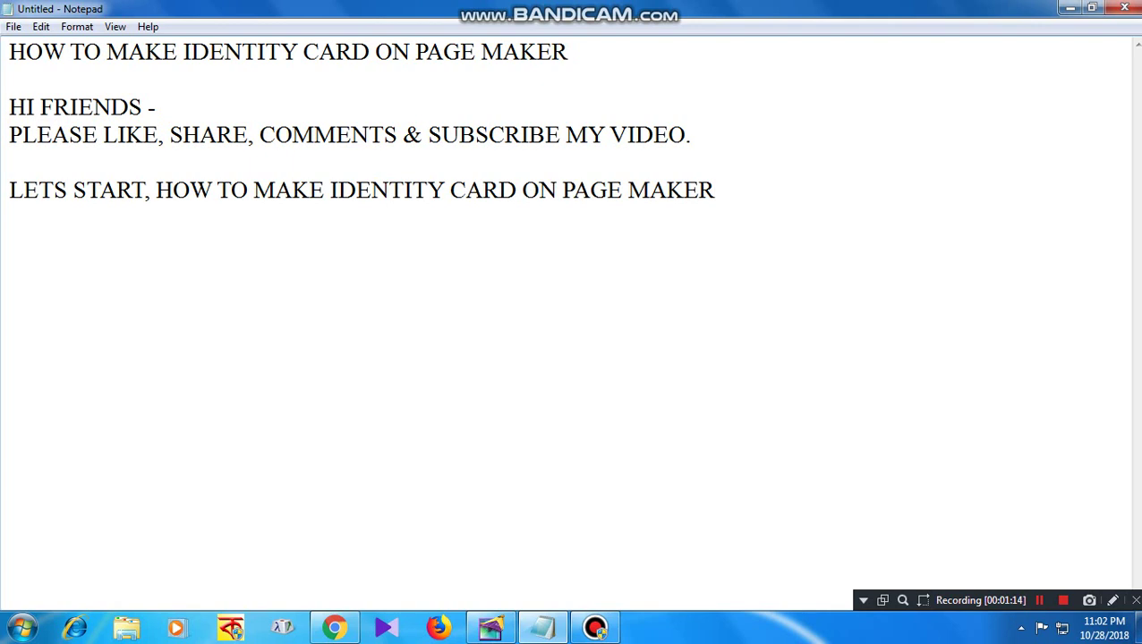
{"action": "type", "text": " 7.0"}
- Minimize the notes, switch to Adobe PageMaker 7.0 and create a new document with the A4 page size
{"action": "left_click", "coordinate": [1071, 8]}
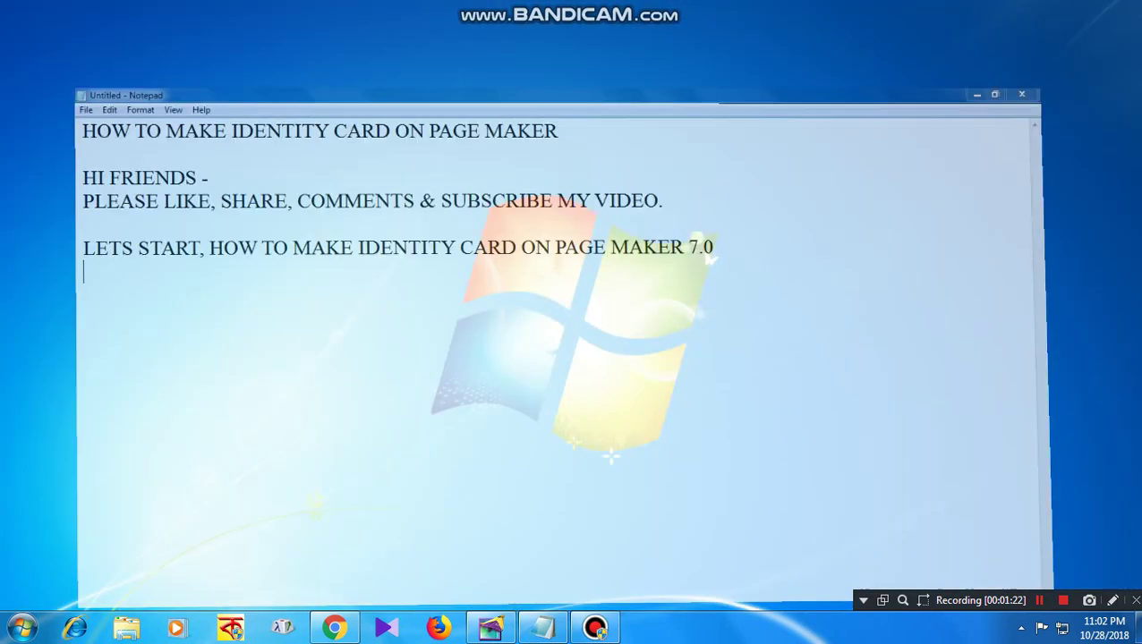
{"action": "left_click", "coordinate": [490, 627]}
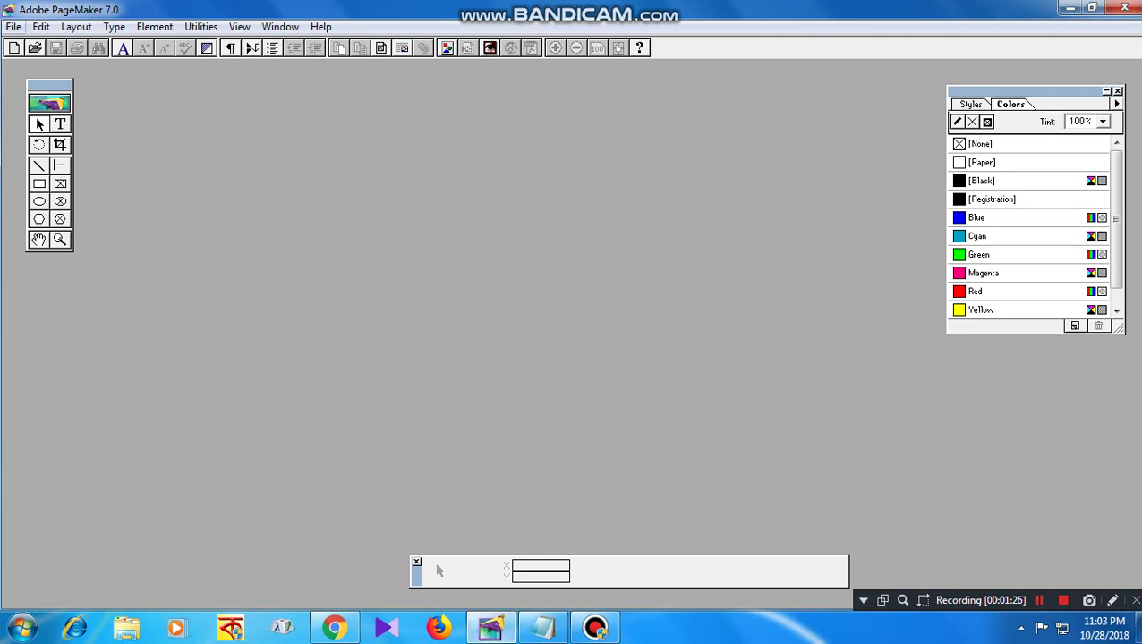
{"action": "left_click", "coordinate": [14, 27]}
{"action": "left_click", "coordinate": [43, 47]}
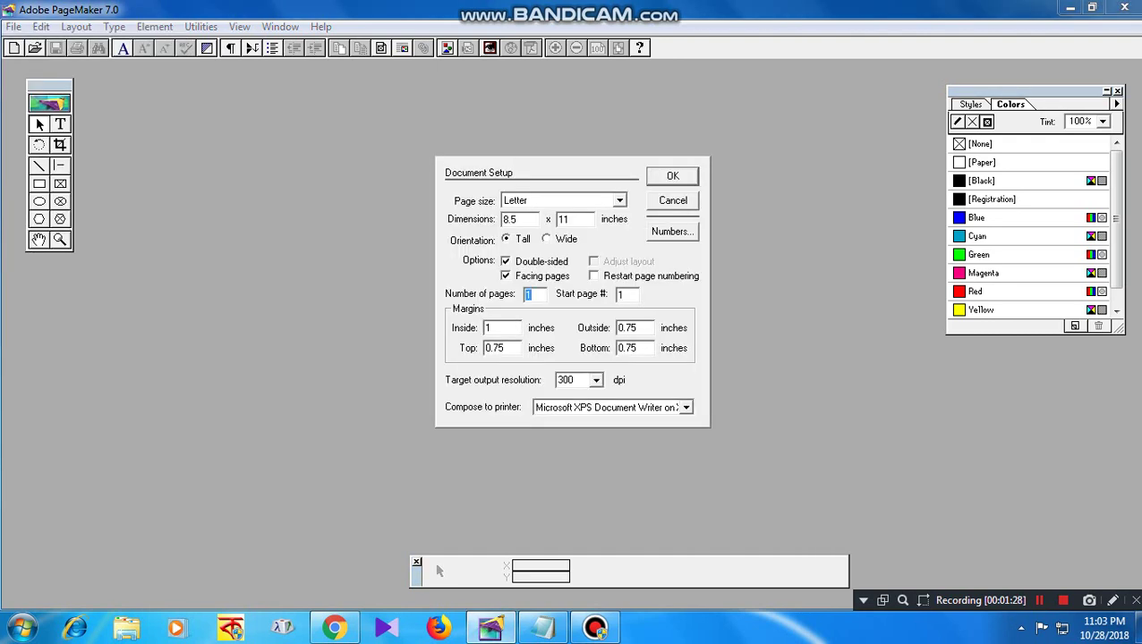
{"action": "left_click", "coordinate": [620, 200]}
{"action": "left_click", "coordinate": [536, 248]}
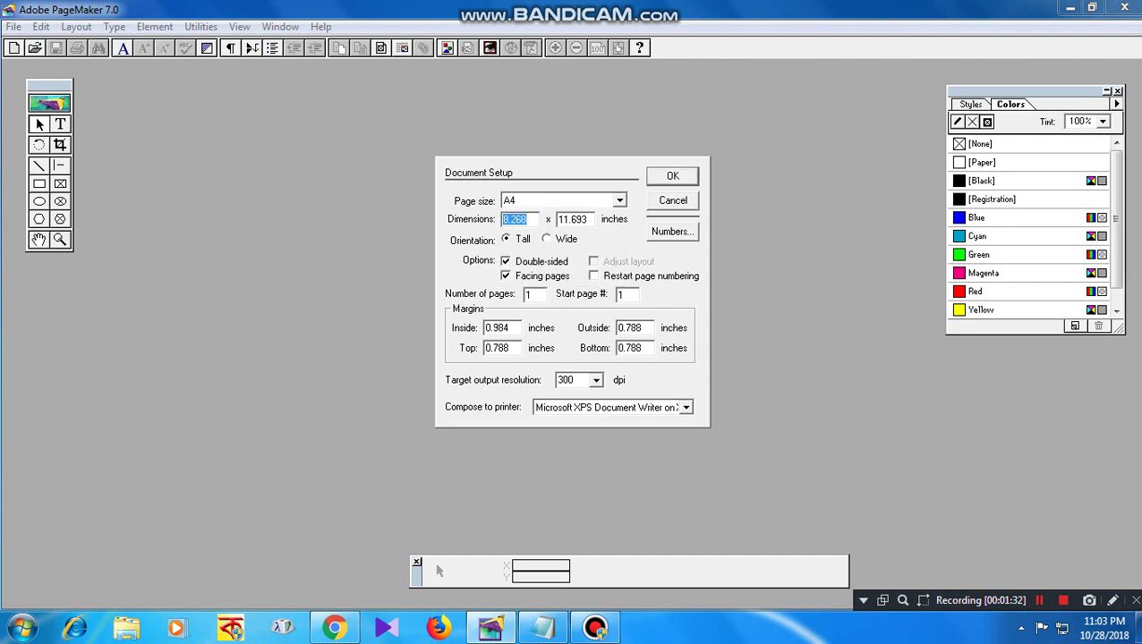
{"action": "key", "text": "Return"}
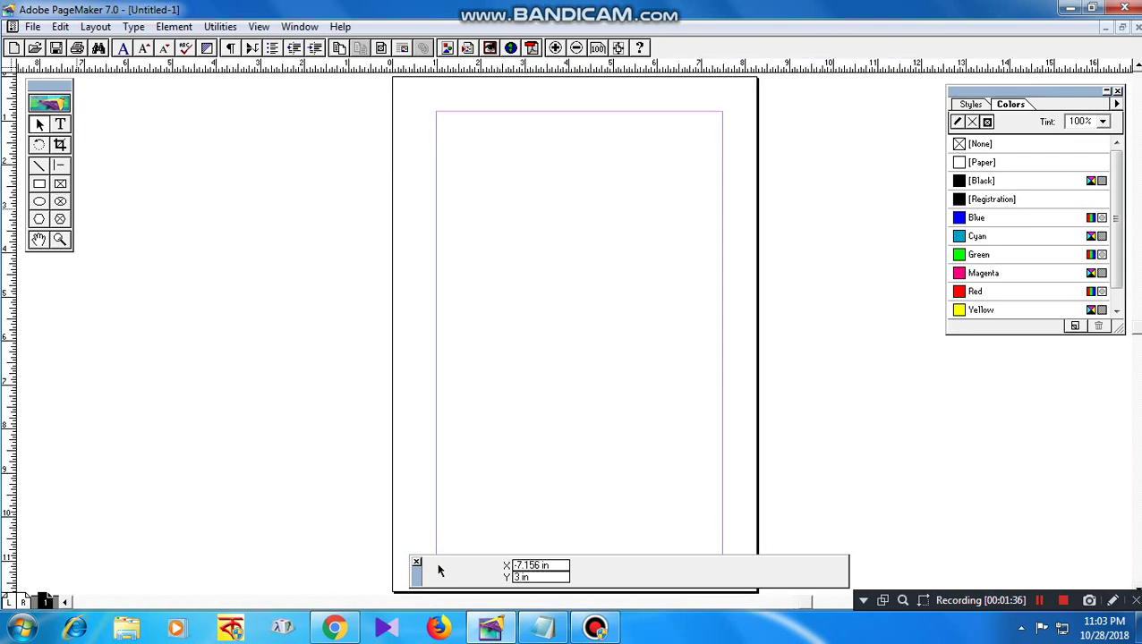
- Draw a rectangle about 4.3 by 2.77 inches and move it into the page's top-left margin corner
{"action": "left_click", "coordinate": [39, 184]}
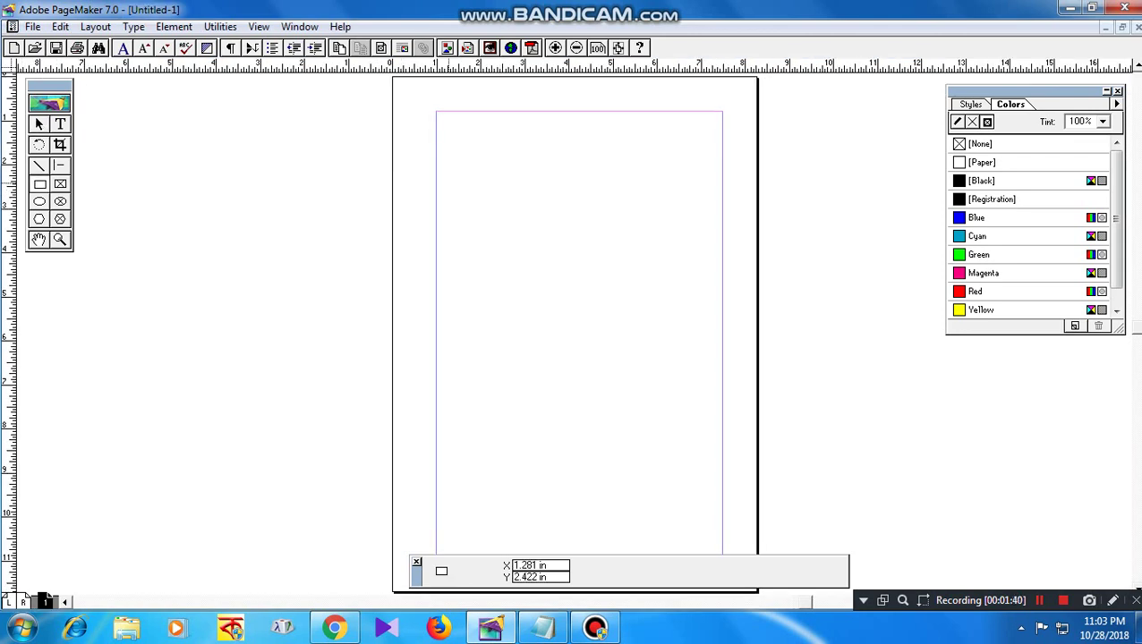
{"action": "left_click_drag", "start_coordinate": [449, 183], "coordinate": [638, 304]}
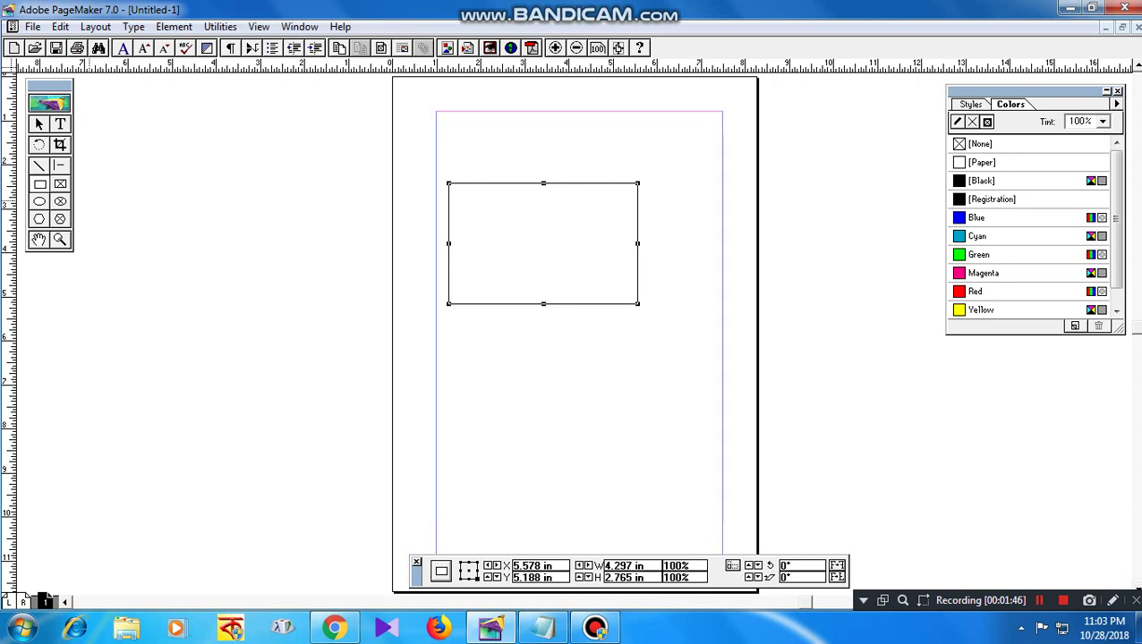
{"action": "left_click", "coordinate": [40, 124]}
{"action": "left_click_drag", "start_coordinate": [488, 183], "coordinate": [476, 112]}
{"action": "left_click_drag", "start_coordinate": [471, 232], "coordinate": [474, 293]}
- Shrink the rectangle from its right and bottom edges to about 2.53 by 1.70 inches
{"action": "left_click", "coordinate": [511, 190], "text": "ctrl+alt+shift"}
{"action": "left_click", "coordinate": [484, 298], "text": "ctrl+alt+shift"}
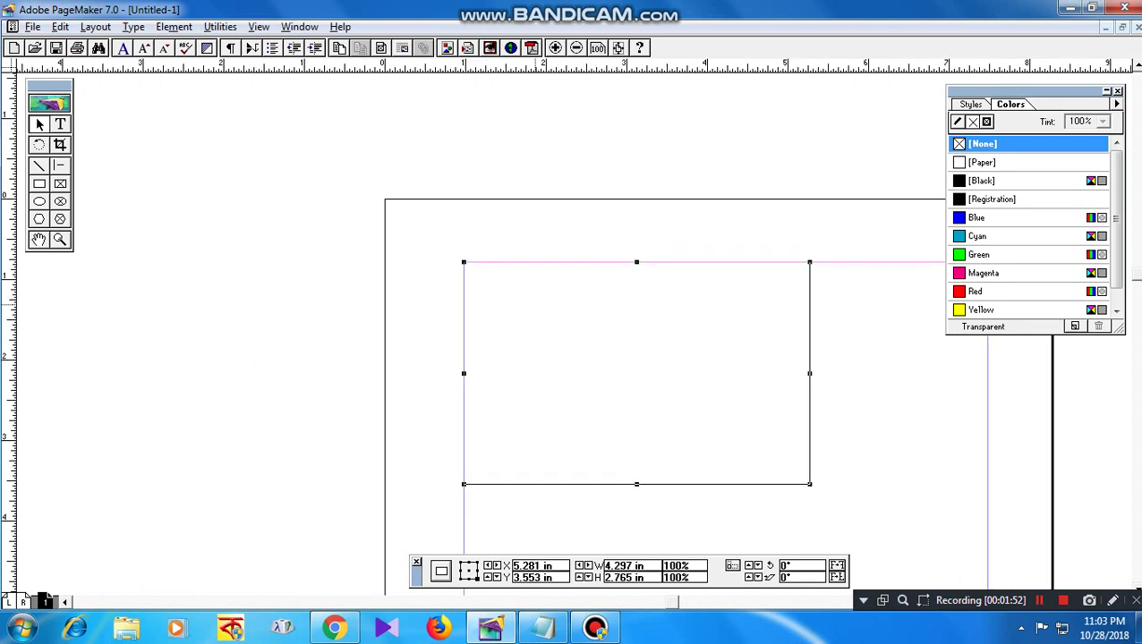
{"action": "left_click_drag", "start_coordinate": [544, 305], "coordinate": [467, 244]}
{"action": "left_click_drag", "start_coordinate": [562, 422], "coordinate": [568, 403]}
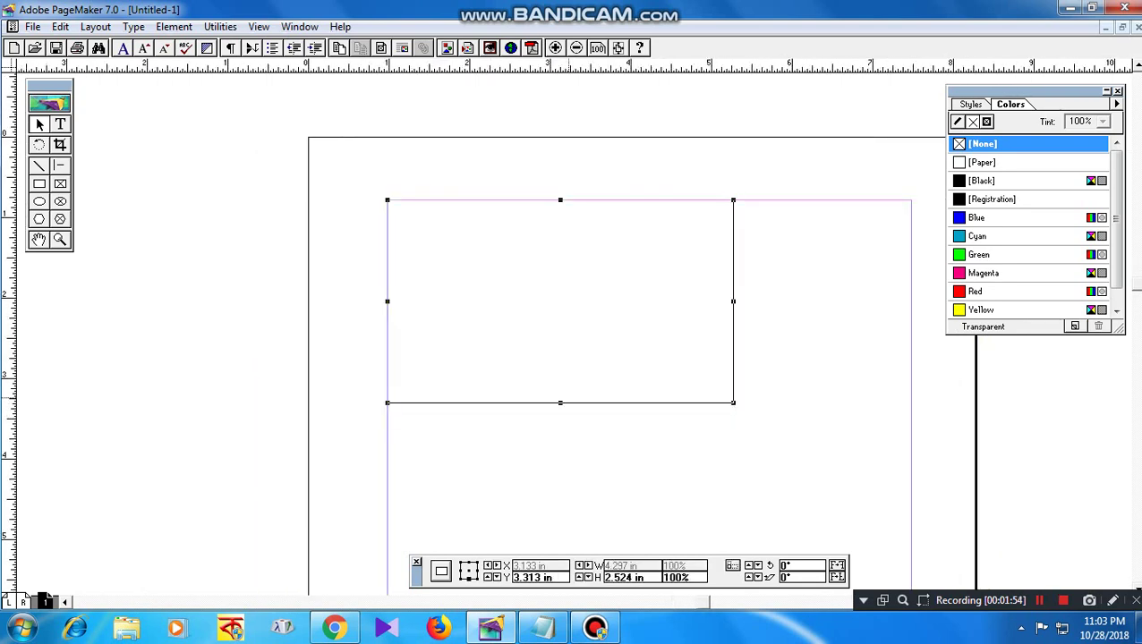
{"action": "left_click_drag", "start_coordinate": [733, 302], "coordinate": [591, 302]}
{"action": "left_click_drag", "start_coordinate": [489, 402], "coordinate": [497, 337]}
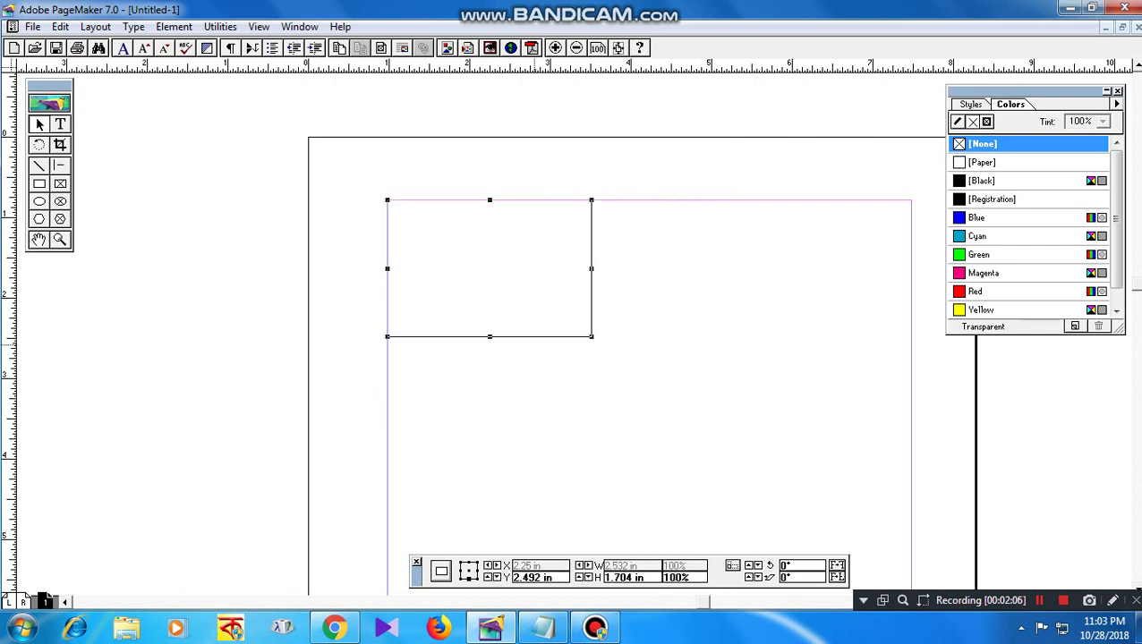
- Add a text block reading "2.5 AND 3.5 SIZE" below the rectangle
{"action": "left_click", "coordinate": [530, 317], "text": "ctrl"}
{"action": "left_click_drag", "start_coordinate": [546, 365], "coordinate": [557, 305]}
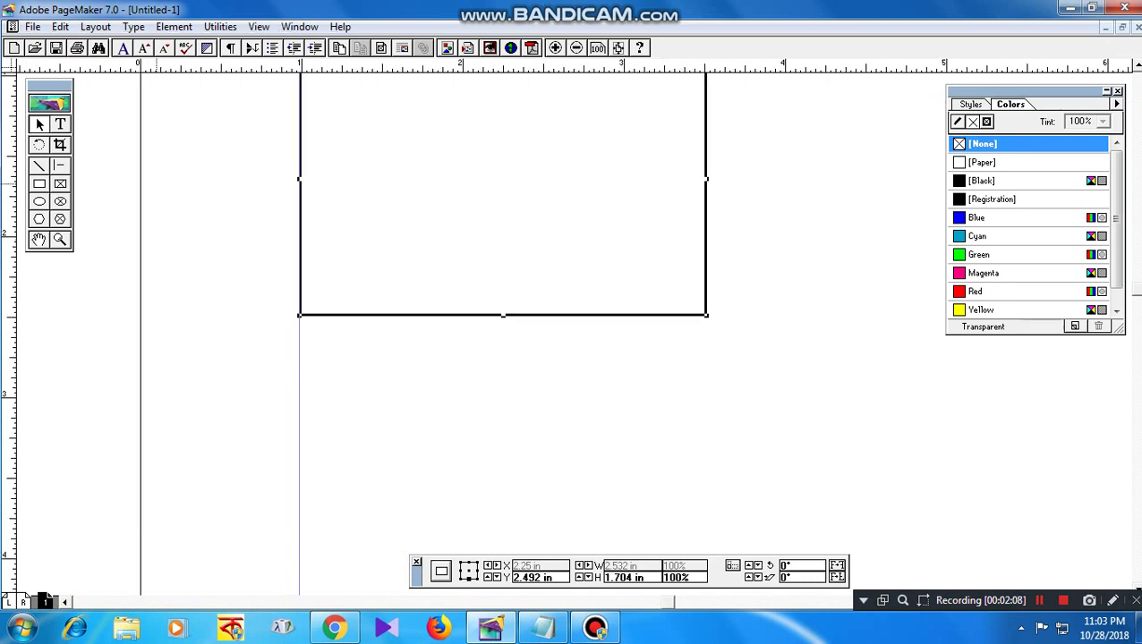
{"action": "left_click", "coordinate": [60, 125]}
{"action": "left_click_drag", "start_coordinate": [386, 375], "coordinate": [565, 433]}
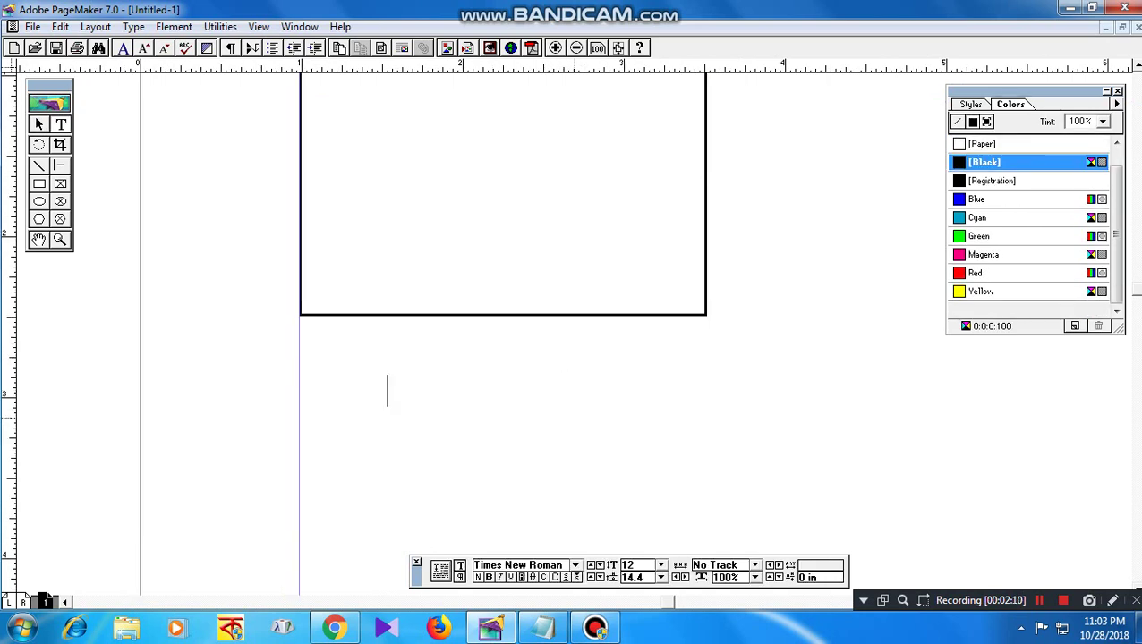
{"action": "type", "text": "2.5"}
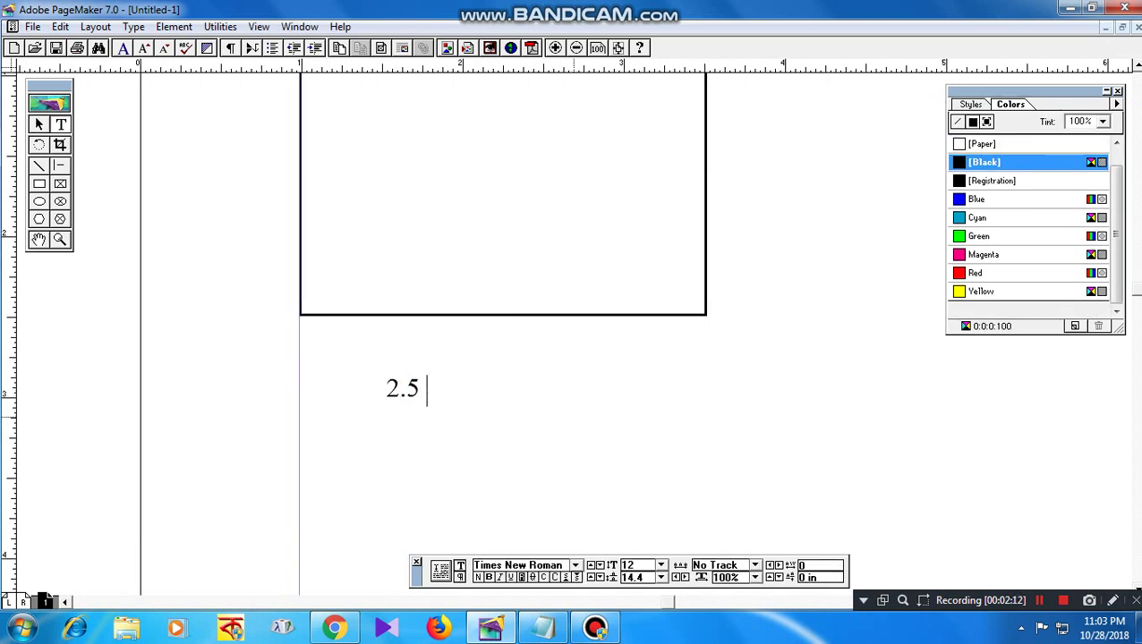
{"action": "type", "text": " AND "}
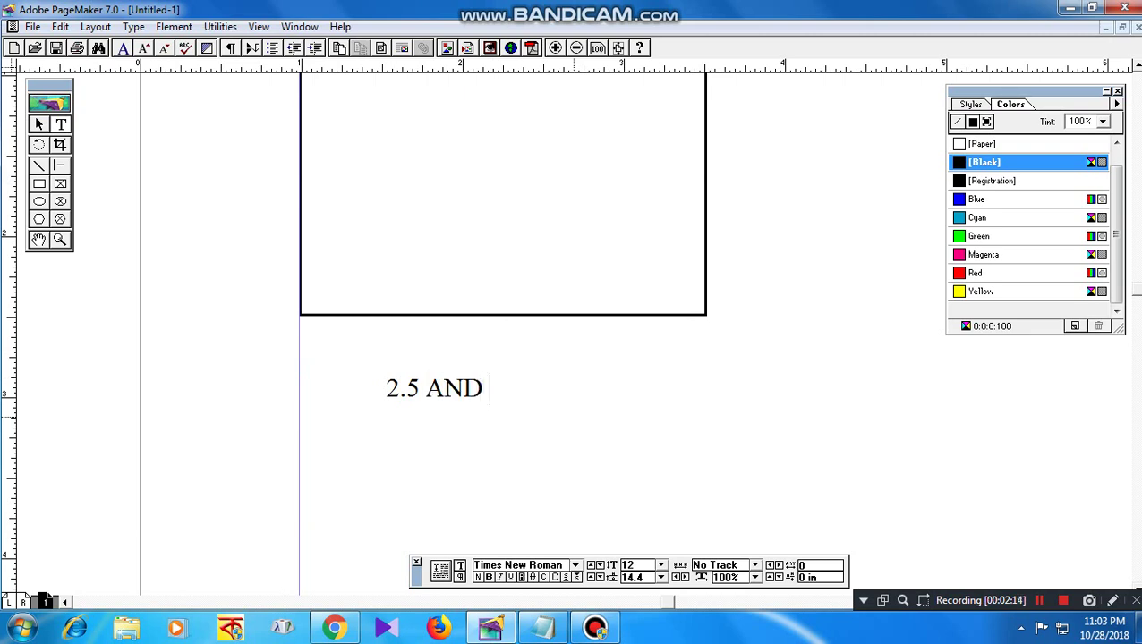
{"action": "type", "text": "3.5"}
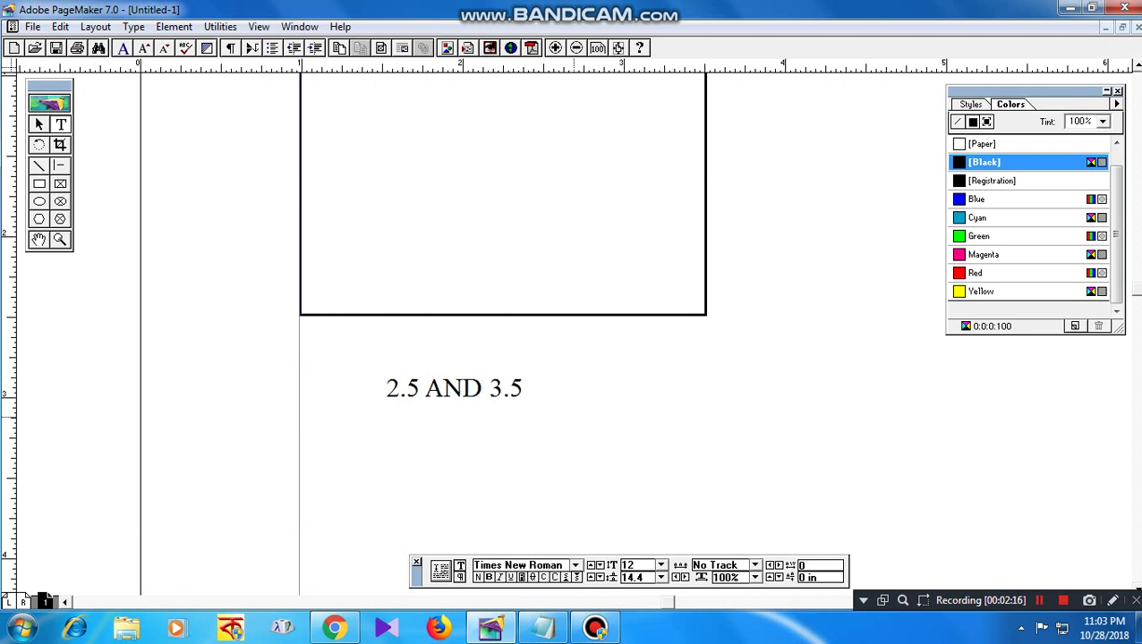
{"action": "type", "text": " SIZE"}
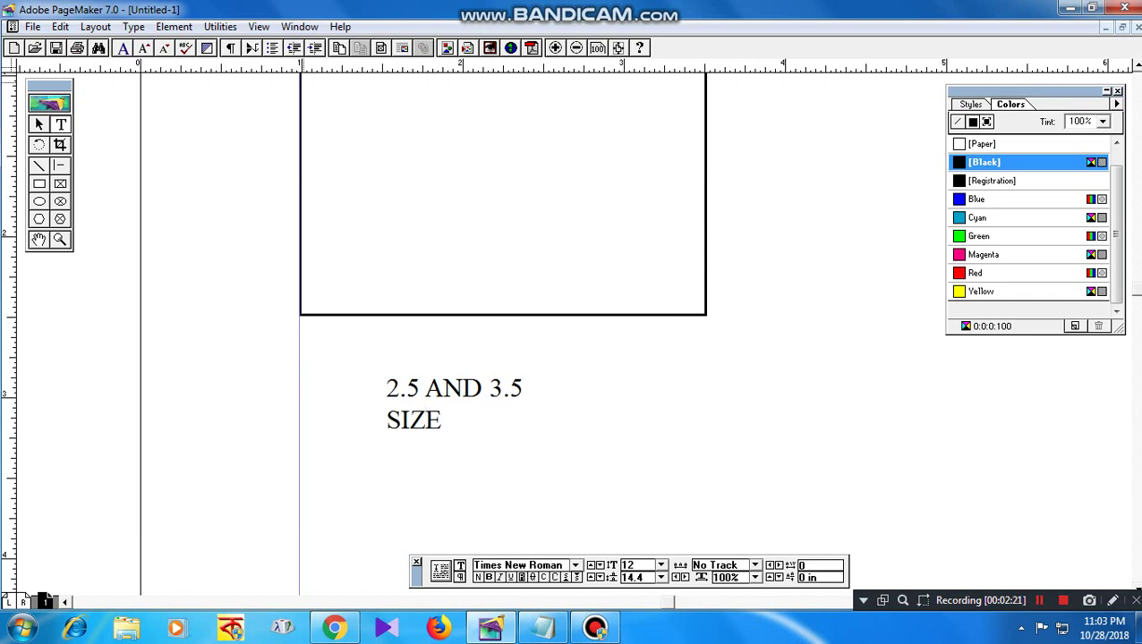
- Move the ruler's horizontal zero to the rectangle's left edge and enlarge the rectangle to about 3.51 by 2.73 inches
{"action": "left_click_drag", "start_coordinate": [10, 66], "coordinate": [299, 80]}
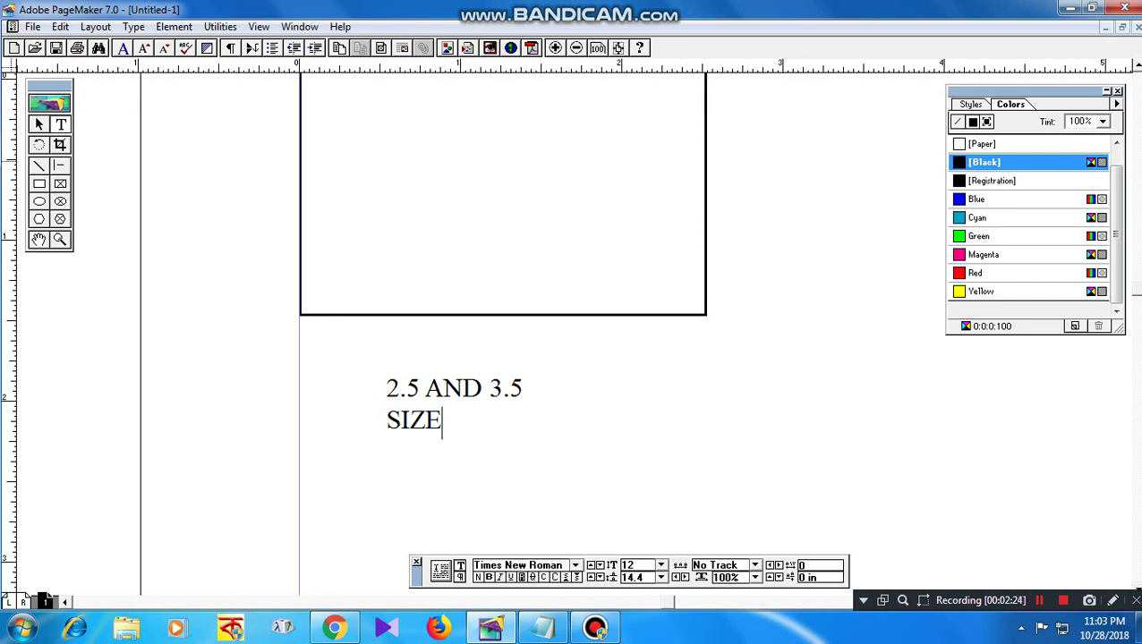
{"action": "left_click", "coordinate": [39, 124]}
{"action": "left_click", "coordinate": [706, 177]}
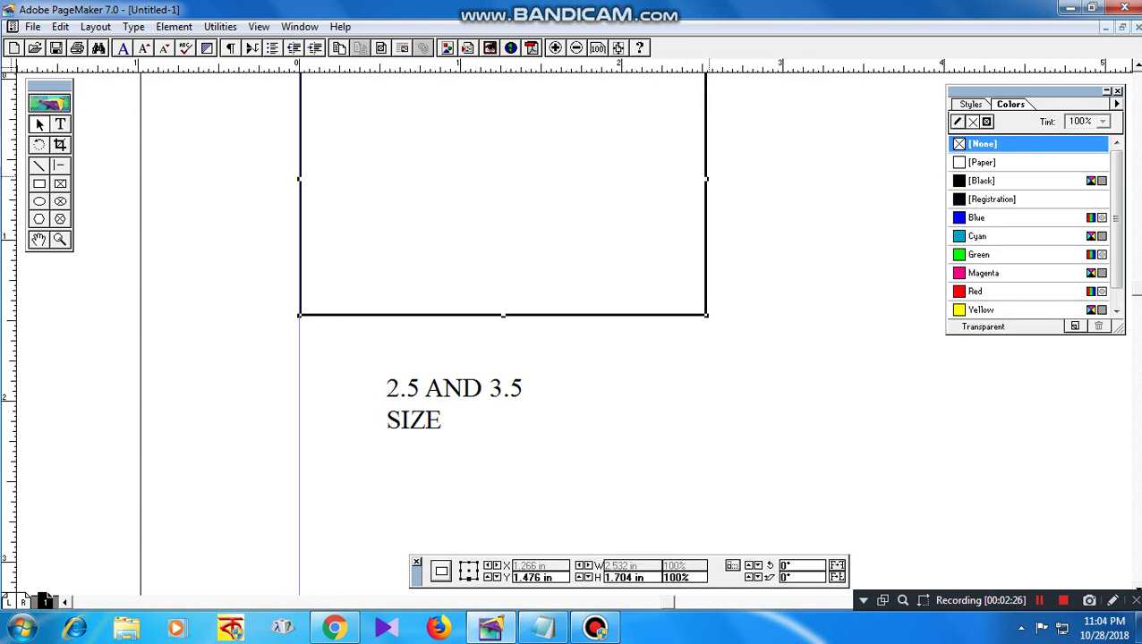
{"action": "left_click_drag", "start_coordinate": [707, 179], "coordinate": [862, 179]}
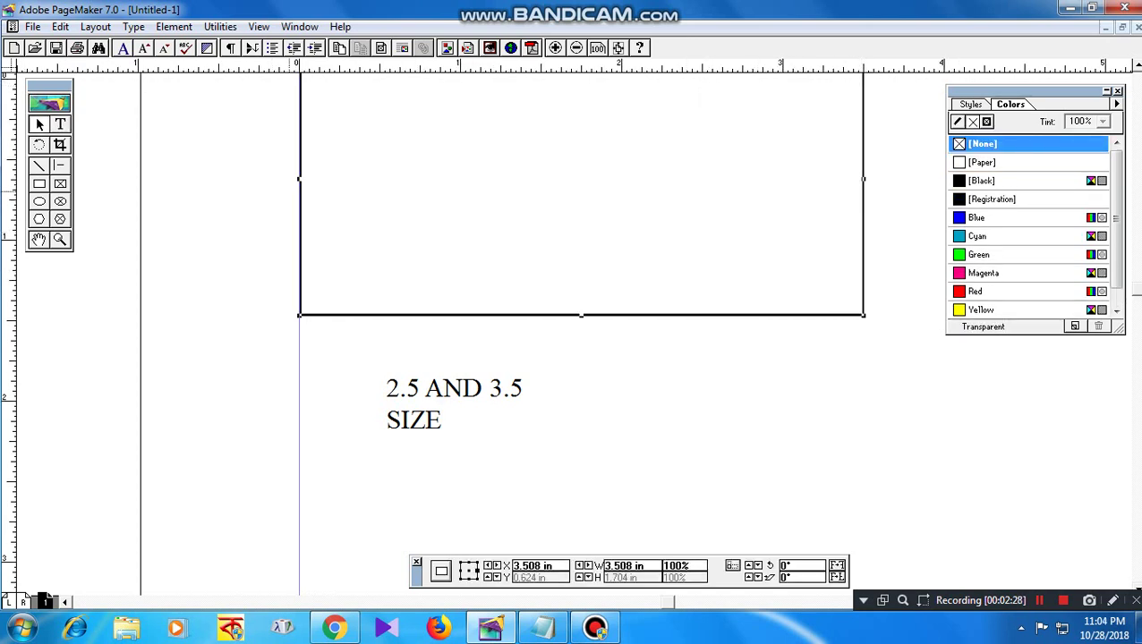
{"action": "left_click_drag", "start_coordinate": [581, 315], "coordinate": [581, 480]}
{"action": "left_click", "coordinate": [634, 349], "text": "ctrl+alt"}
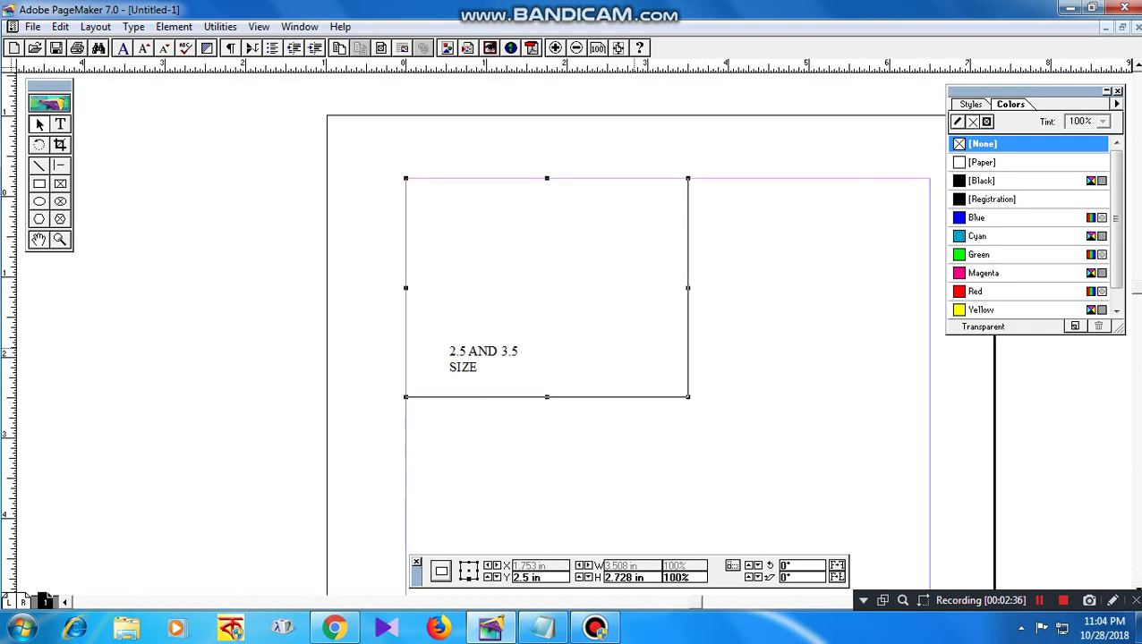
- Move the size note into the rectangle's top-left corner and widen its text block to fit on one line
{"action": "left_click", "coordinate": [505, 363]}
{"action": "left_click_drag", "start_coordinate": [483, 359], "coordinate": [680, 244]}
{"action": "left_click", "coordinate": [580, 252], "text": "ctrl+alt"}
{"action": "left_click_drag", "start_coordinate": [580, 251], "coordinate": [653, 304]}
- Replace the size note with the lines "OFFICE OF THE" and "RAJIB DTP & XEROX CENTRE"
{"action": "left_click", "coordinate": [61, 125]}
{"action": "triple_click", "coordinate": [371, 277]}
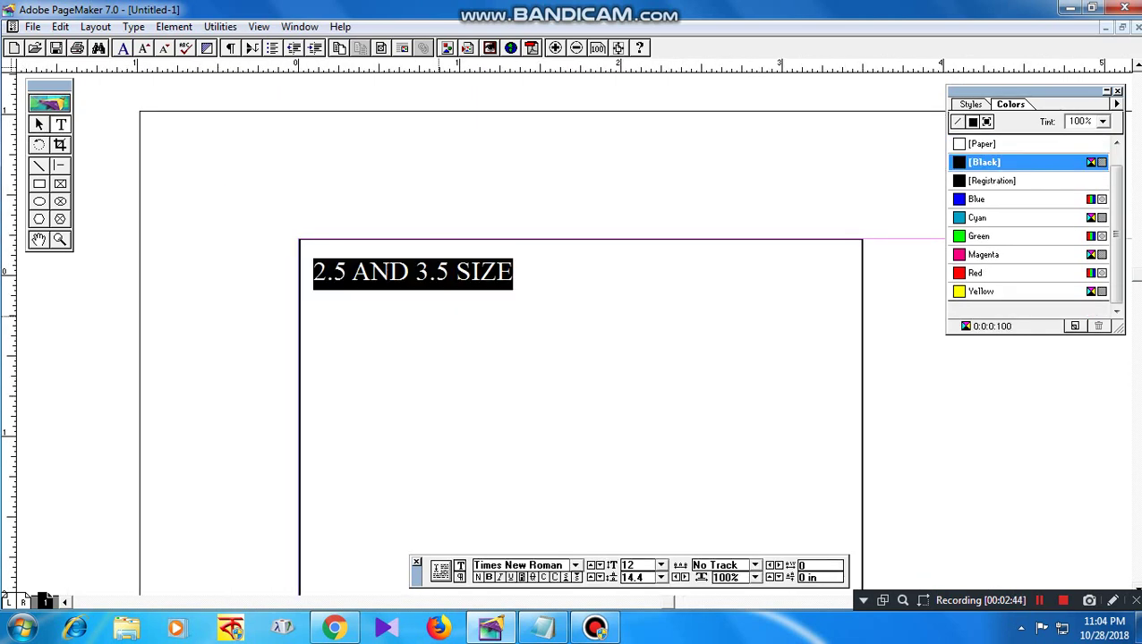
{"action": "type", "text": "OFFI"}
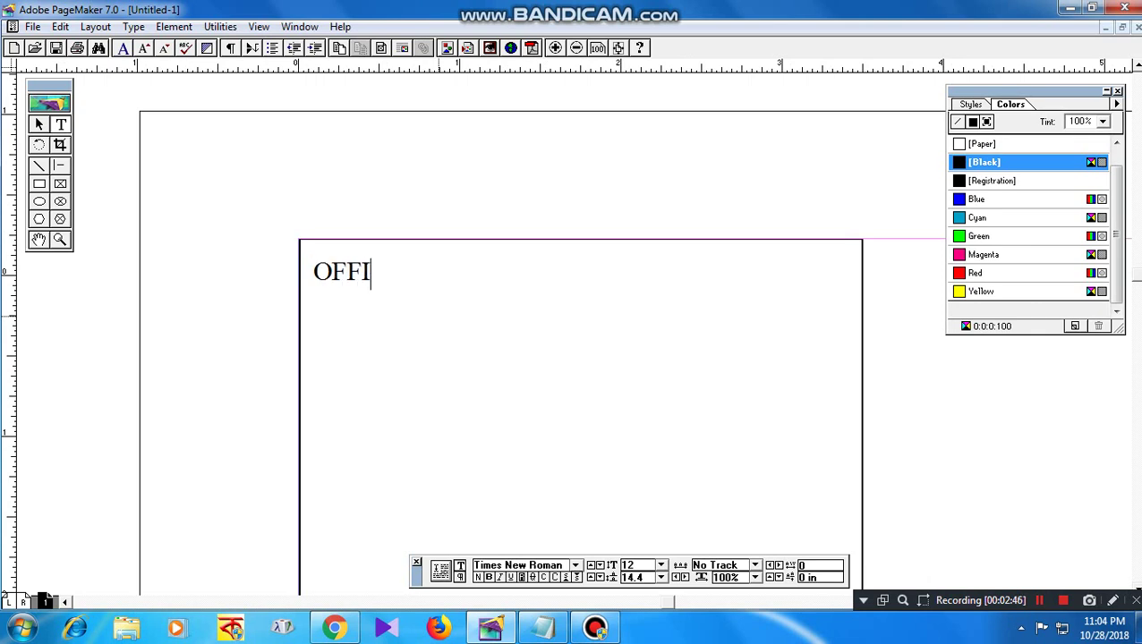
{"action": "type", "text": "CE"}
{"action": "key", "text": "BackSpace"}
{"action": "type", "text": "CE "}
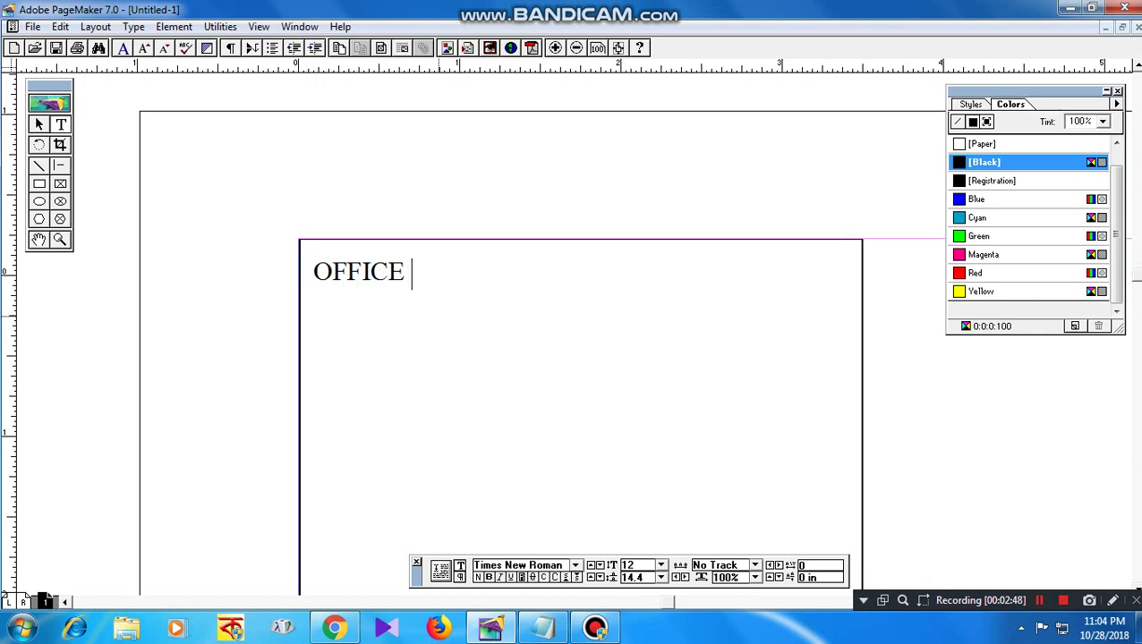
{"action": "type", "text": "OF THE"}
{"action": "key", "text": "Return"}
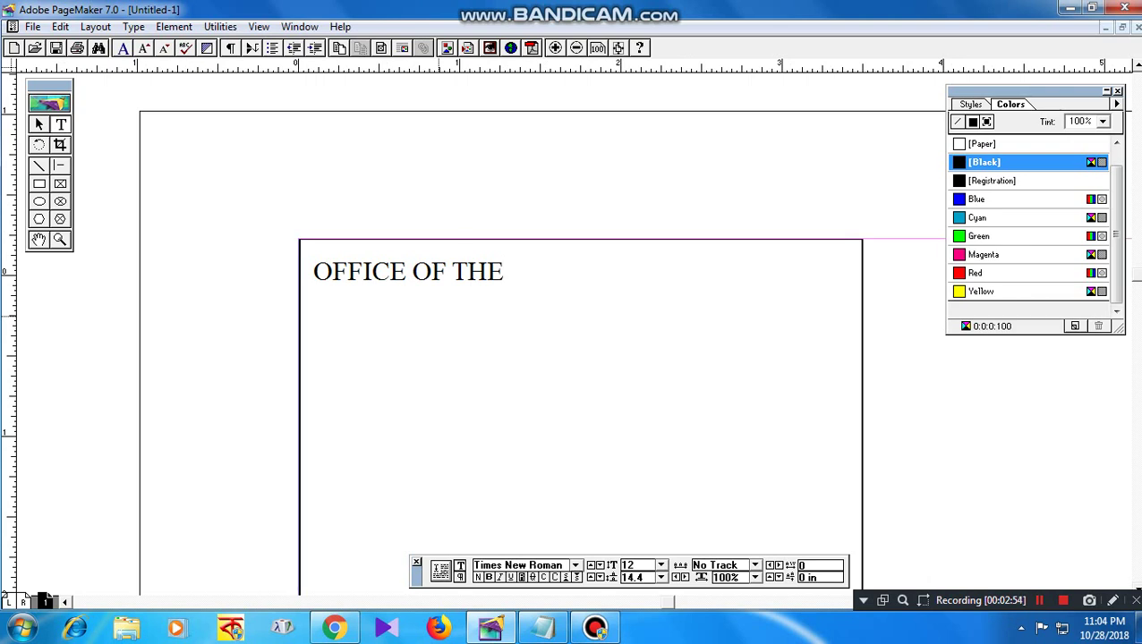
{"action": "type", "text": "RAJIB DT"}
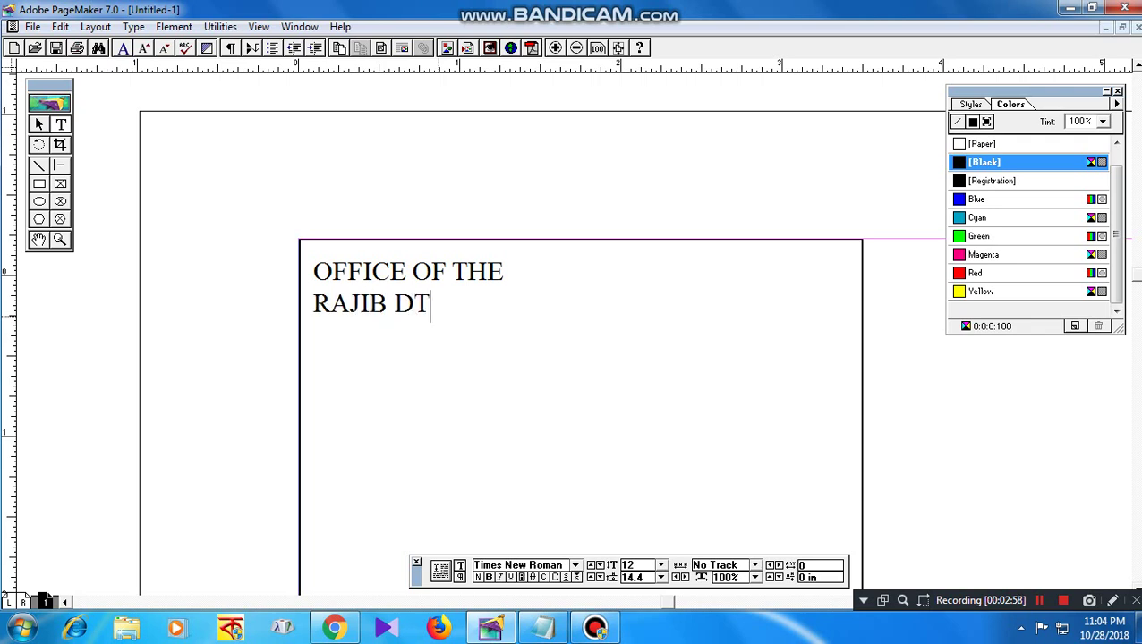
{"action": "type", "text": "P & "}
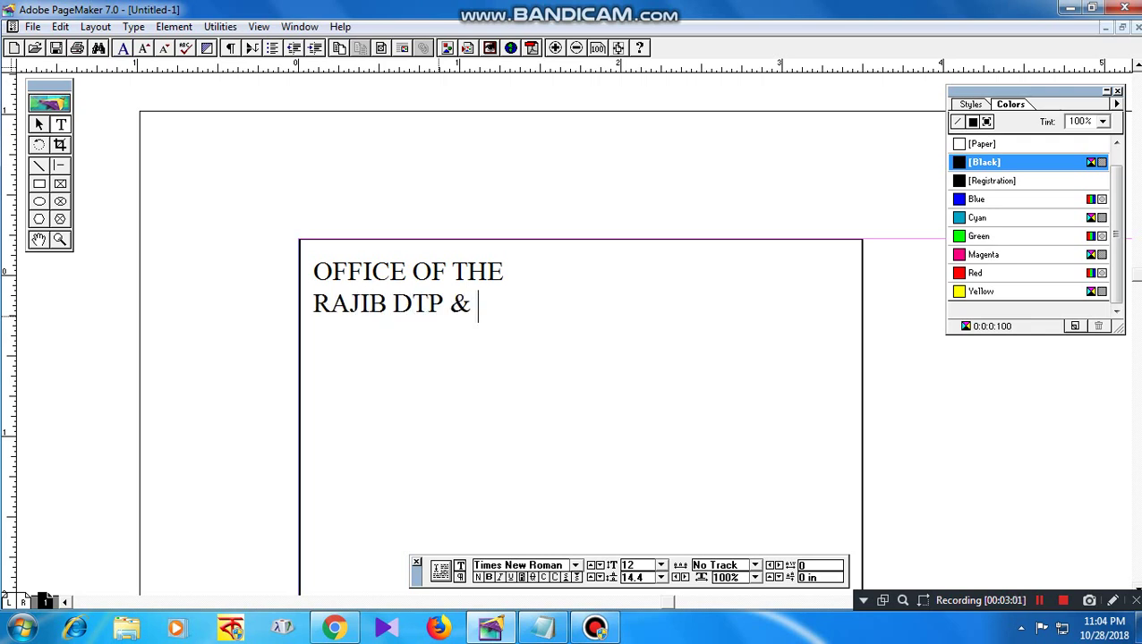
{"action": "type", "text": "XER"}
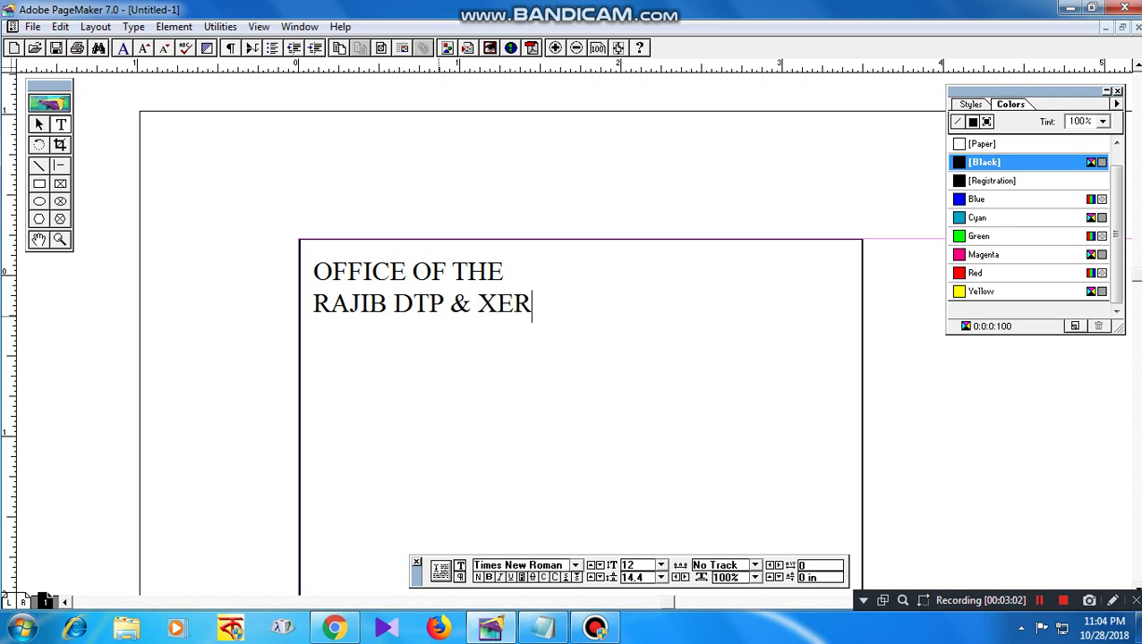
{"action": "type", "text": "OX CEN"}
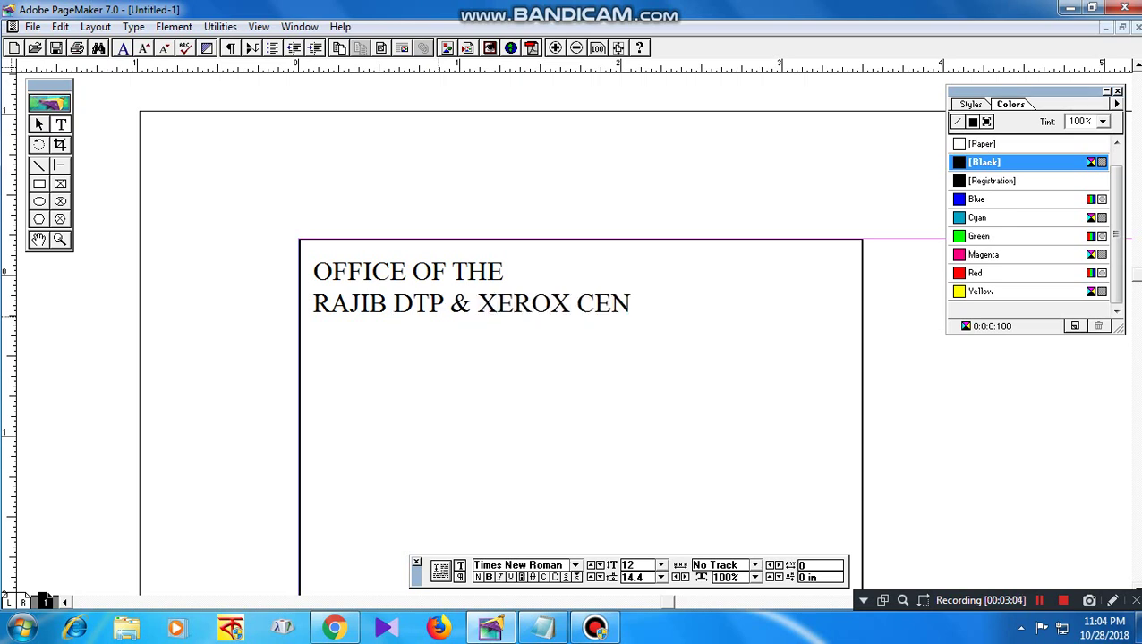
{"action": "type", "text": "TRE"}
- Centre both heading lines and add a third line reading "BILASIPARA"
{"action": "key", "text": "ctrl+a"}
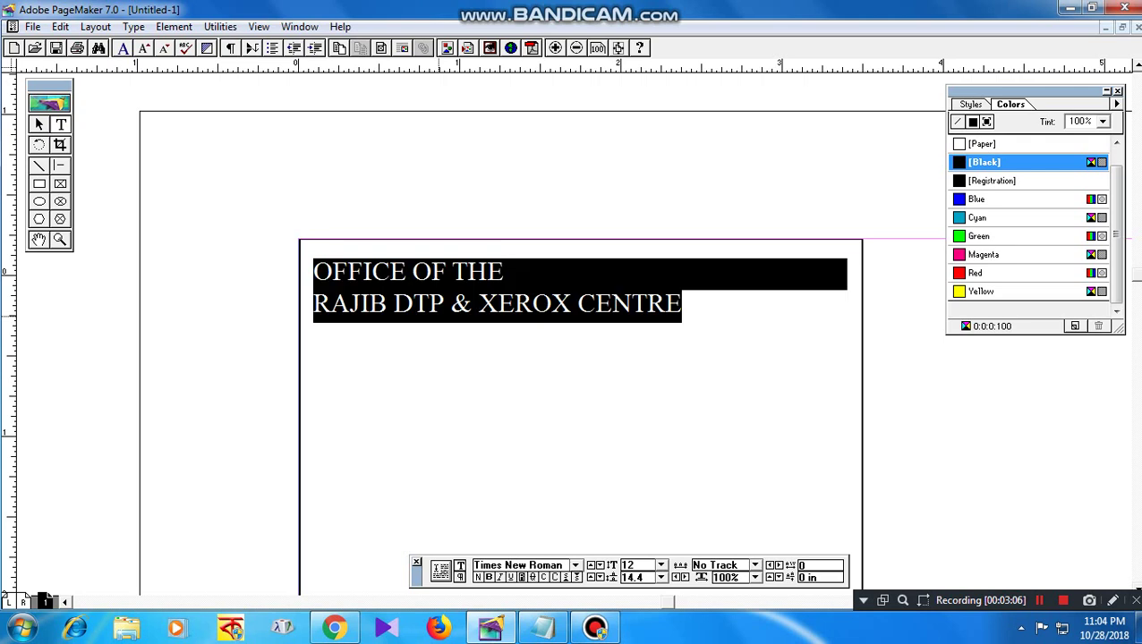
{"action": "key", "text": "ctrl+shift+c"}
{"action": "key", "text": "End"}
{"action": "key", "text": "Return"}
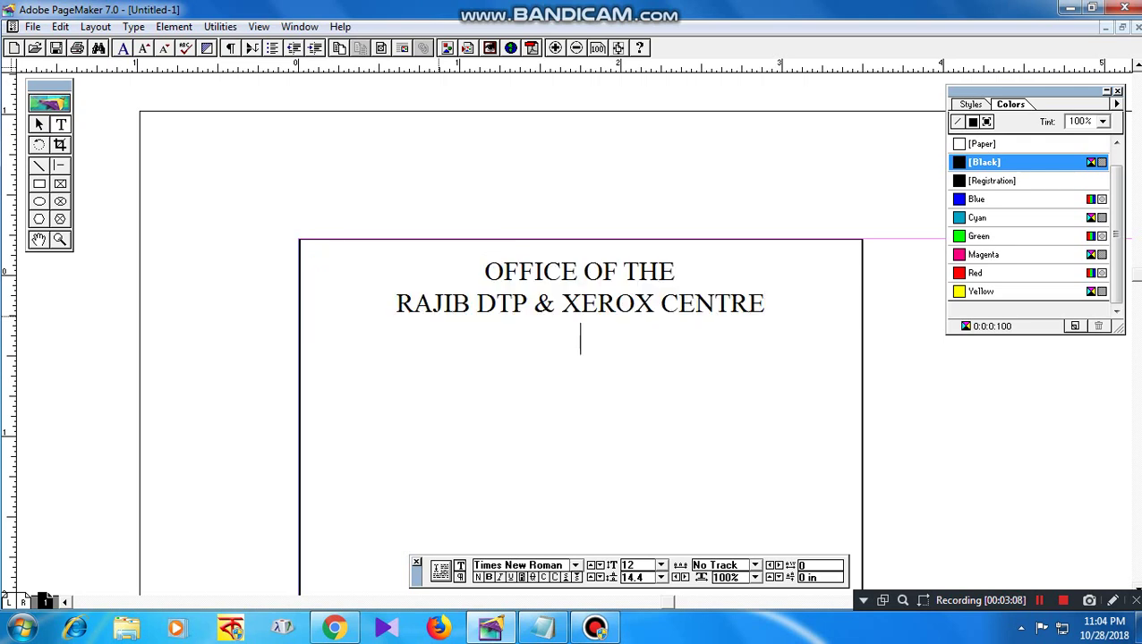
{"action": "type", "text": "BILASIPARA"}
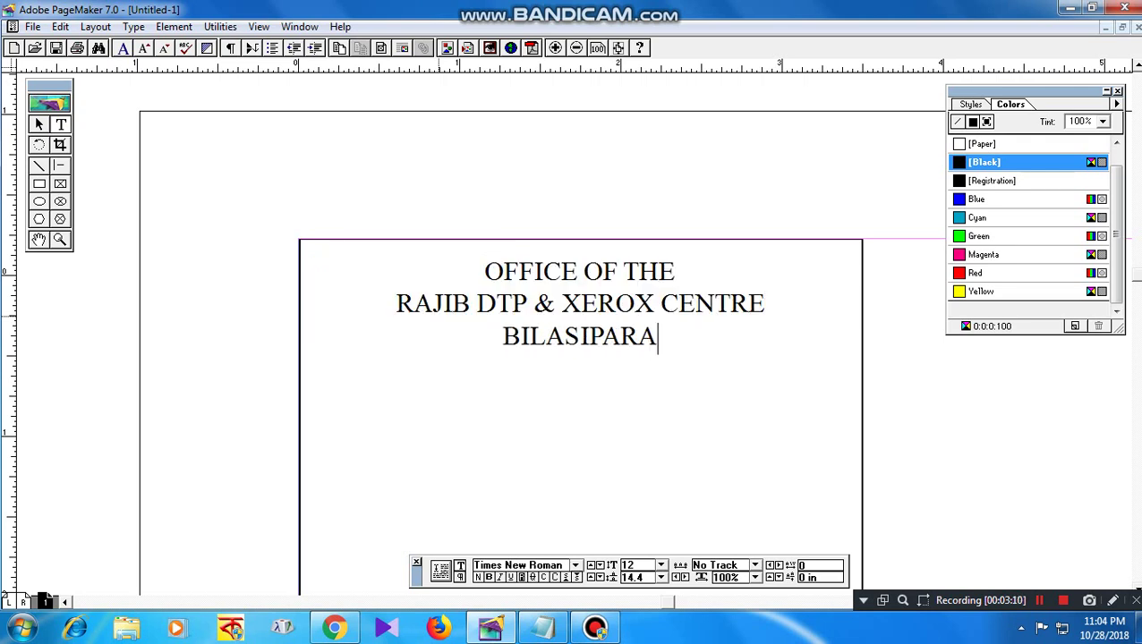
- Make the "RAJIB DTP & XEROX CENTRE" line bold and colour it Cyan
{"action": "left_click_drag", "start_coordinate": [766, 308], "coordinate": [386, 313]}
{"action": "key", "text": "ctrl+shift+b"}
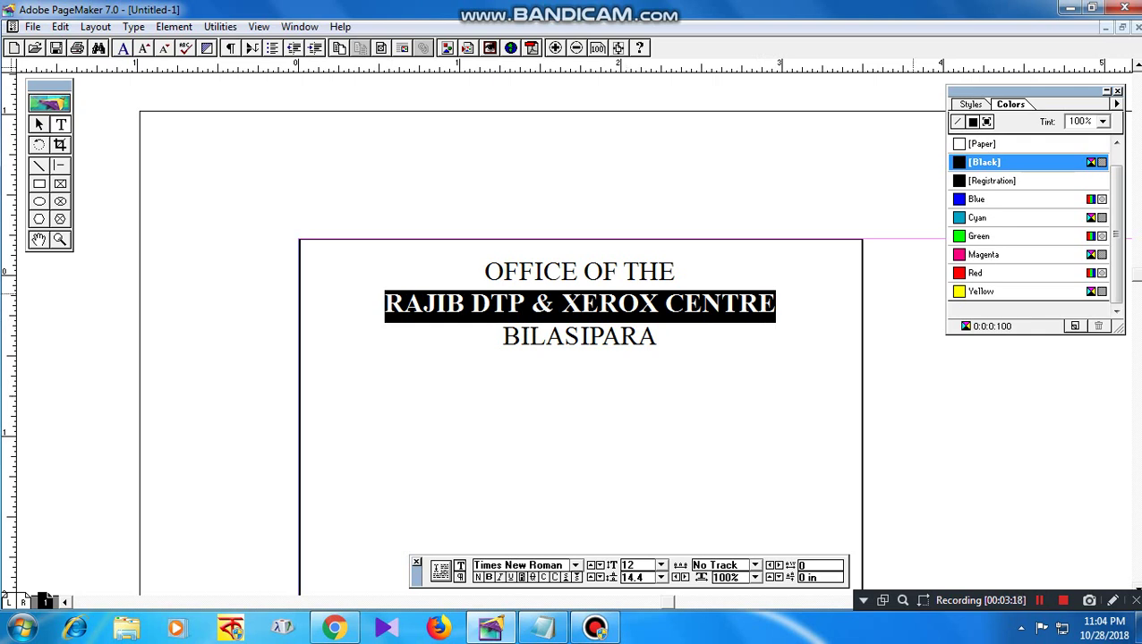
{"action": "left_click", "coordinate": [979, 218]}
{"action": "left_click", "coordinate": [862, 317]}
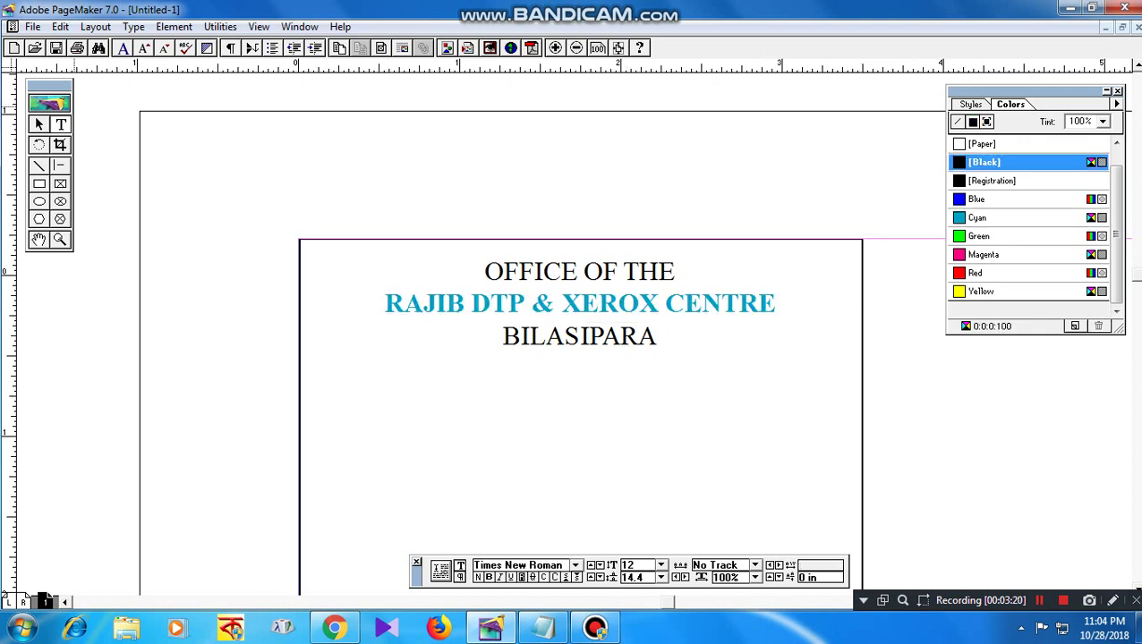
- Move the heading text block up against the card's top edge and fit its width to the card
{"action": "left_click", "coordinate": [40, 124]}
{"action": "left_click", "coordinate": [667, 309]}
{"action": "left_click_drag", "start_coordinate": [667, 309], "coordinate": [653, 299]}
{"action": "left_click_drag", "start_coordinate": [831, 343], "coordinate": [861, 344]}
- Reduce the font size of all three heading lines to 10 points
{"action": "left_click", "coordinate": [60, 125]}
{"action": "left_click", "coordinate": [508, 296]}
{"action": "key", "text": "ctrl+a"}
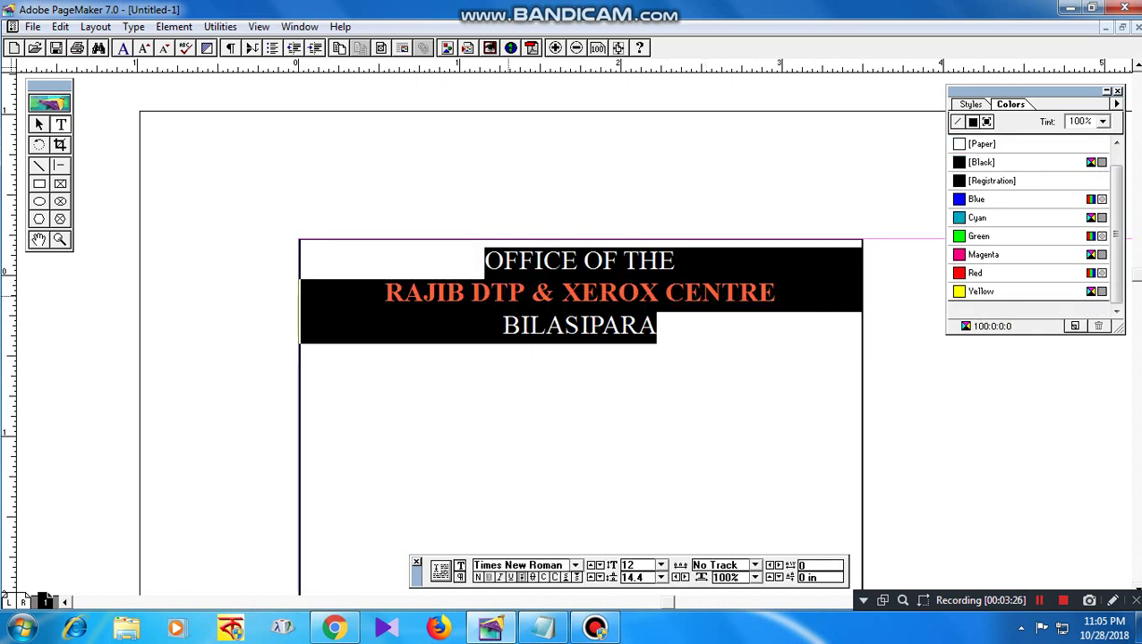
{"action": "key", "text": "ctrl+shift+comma"}
{"action": "key", "text": "ctrl+shift+comma"}
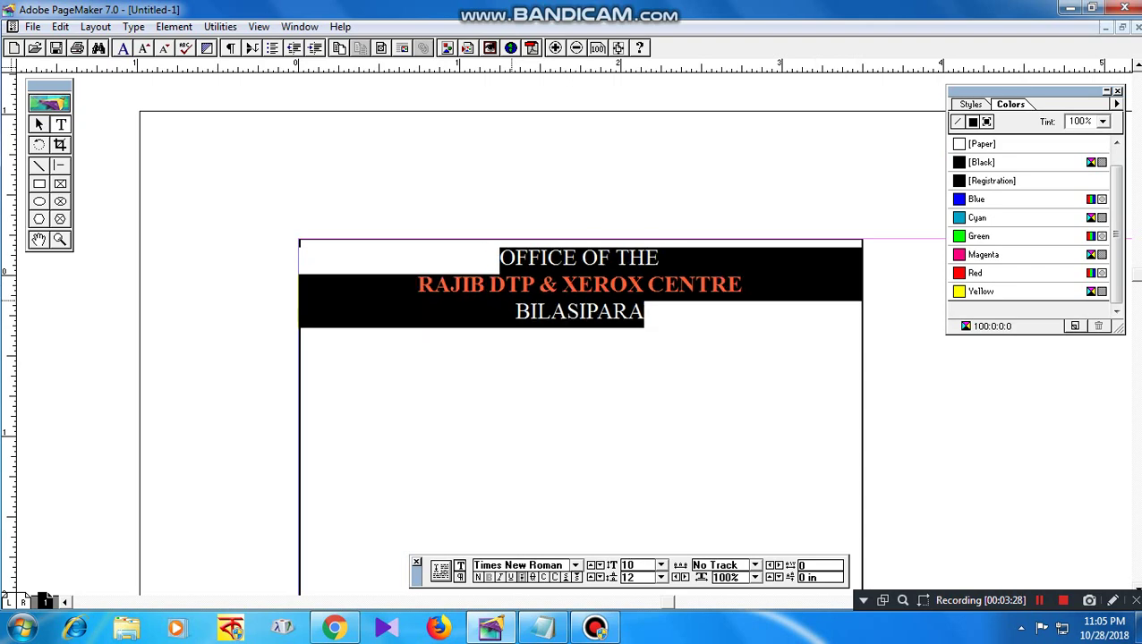
- Set the horizontal scale of the "RAJIB DTP & XEROX CENTRE" line to 140%
{"action": "left_click", "coordinate": [723, 310]}
{"action": "left_click_drag", "start_coordinate": [748, 286], "coordinate": [419, 281]}
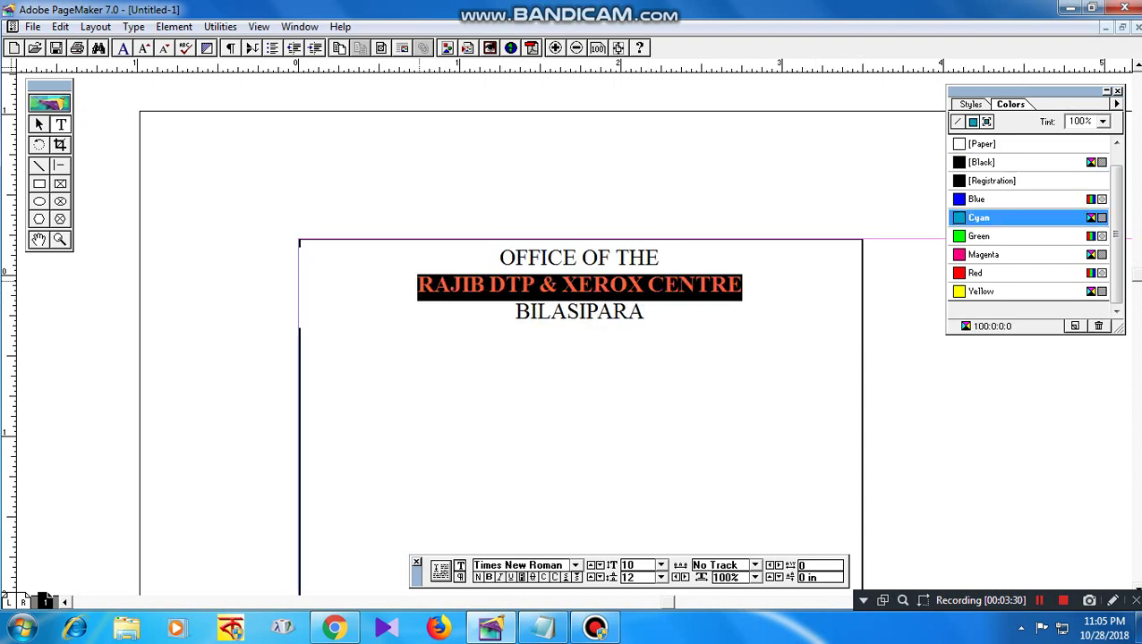
{"action": "key", "text": "ctrl+t"}
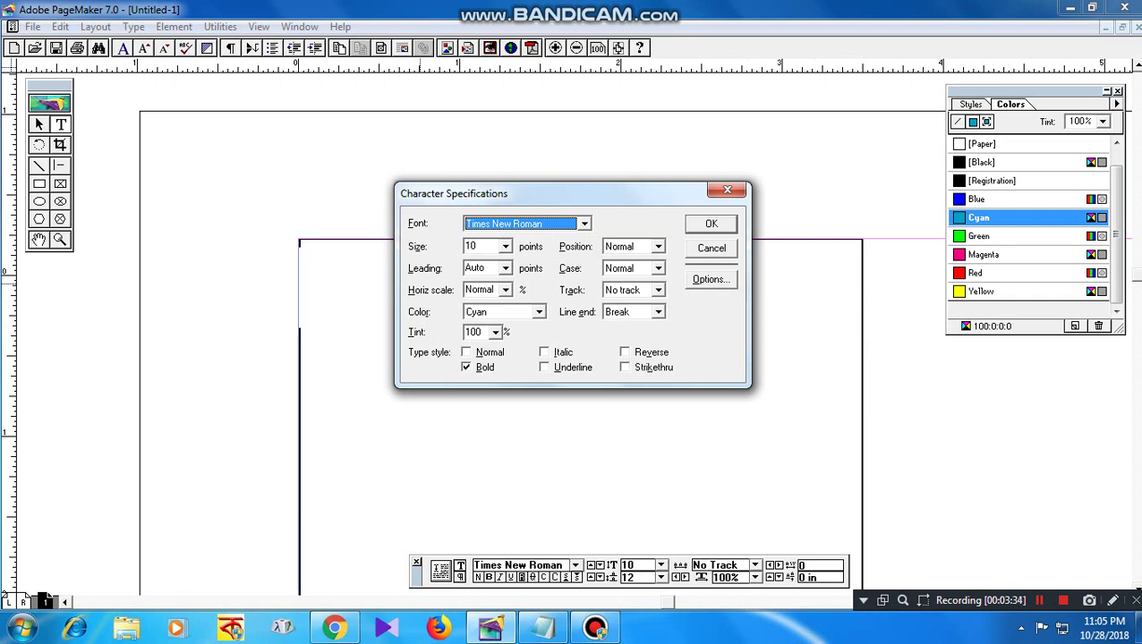
{"action": "key", "text": "Tab"}
{"action": "key", "text": "Tab"}
{"action": "key", "text": "Tab"}
{"action": "type", "text": "1"}
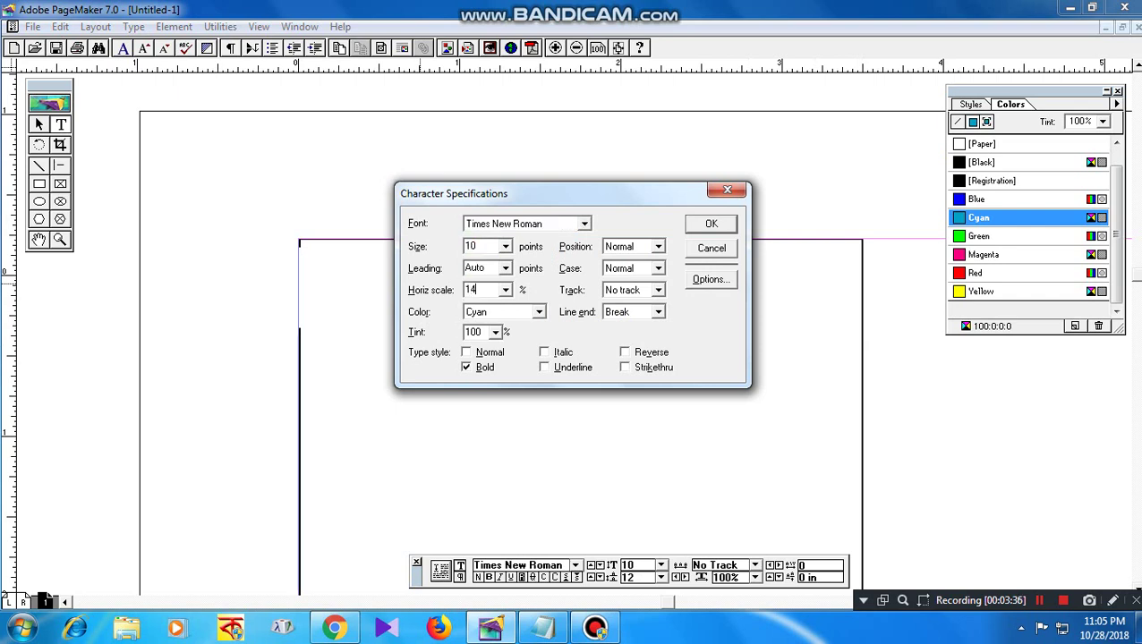
{"action": "key", "text": "Return"}
{"action": "left_click", "coordinate": [713, 364]}
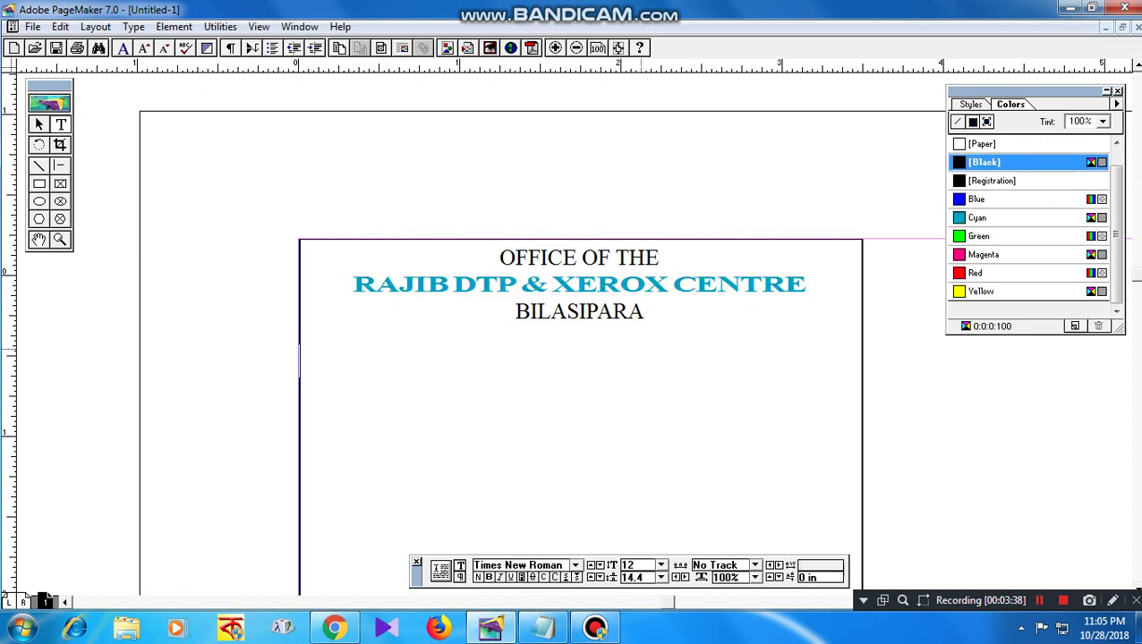
- Draw a rectangle about 3.51 by 0.57 inches over the heading across the card's full width and fill it with Black
{"action": "left_click", "coordinate": [645, 314]}
{"action": "left_click", "coordinate": [40, 183]}
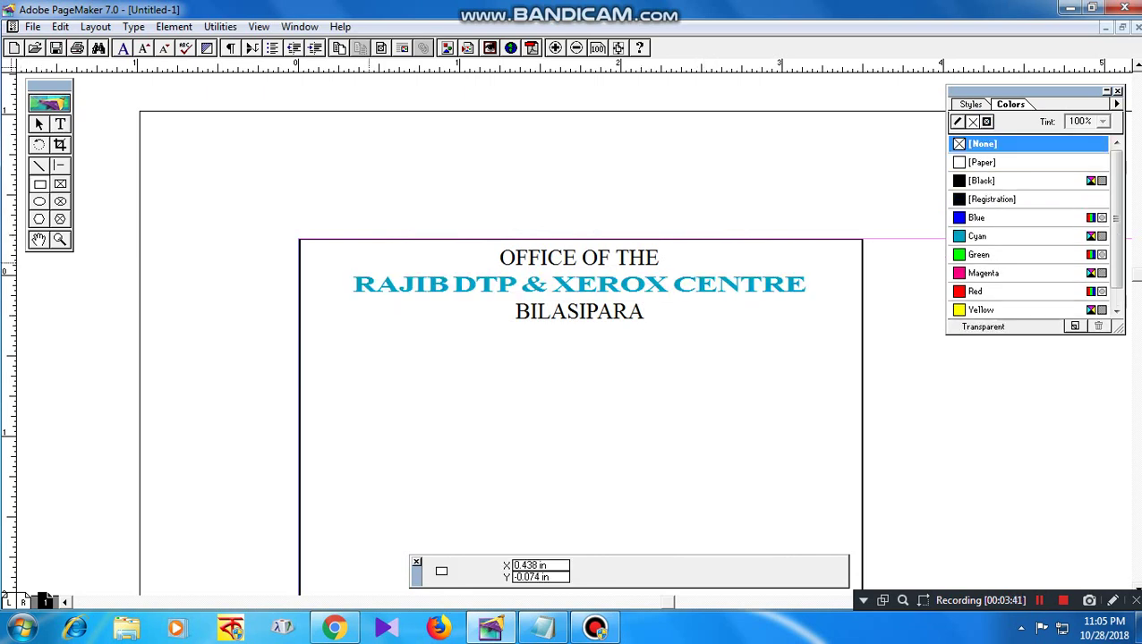
{"action": "left_click_drag", "start_coordinate": [299, 240], "coordinate": [862, 329]}
{"action": "left_click", "coordinate": [983, 180]}
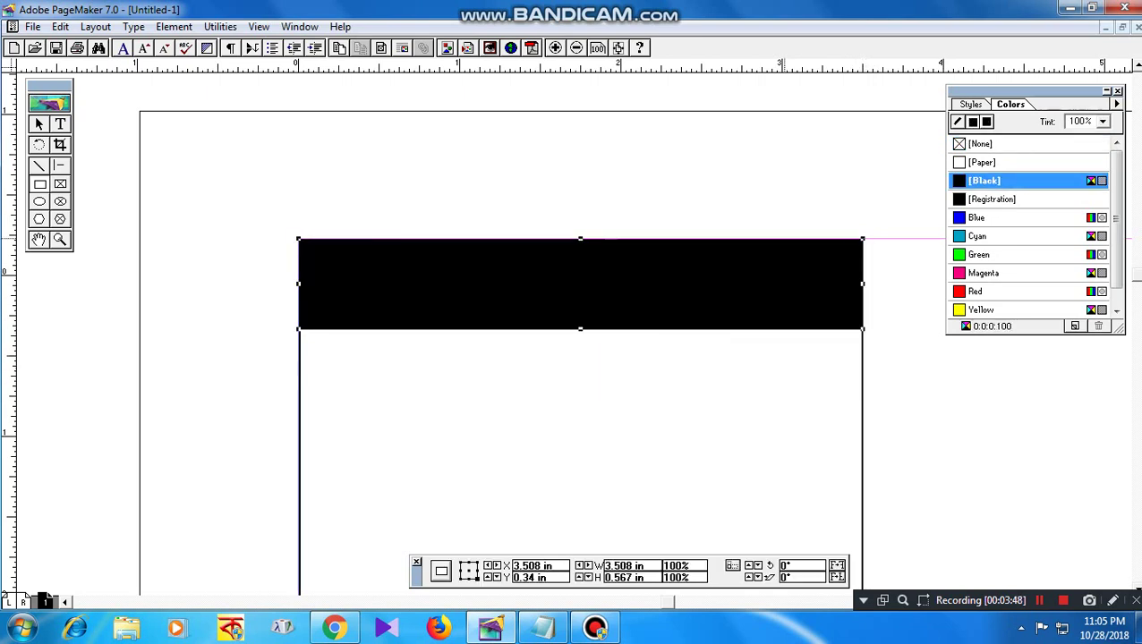
- Send the black rectangle behind the heading text
{"action": "left_click", "coordinate": [61, 125]}
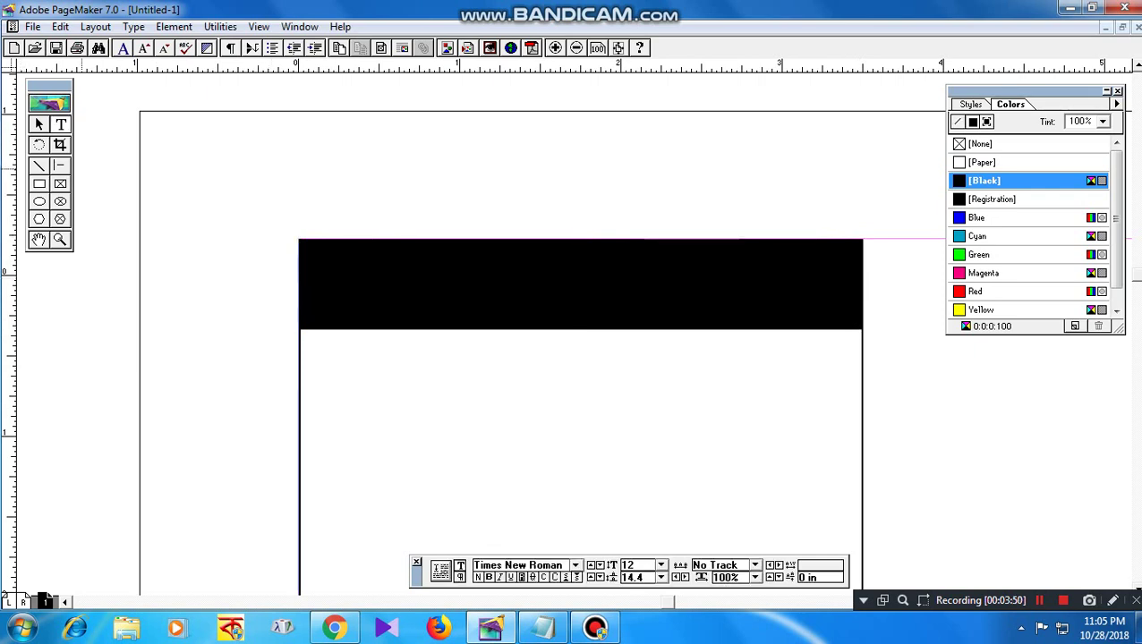
{"action": "left_click", "coordinate": [39, 125]}
{"action": "left_click", "coordinate": [386, 284]}
{"action": "key", "text": "ctrl+b"}
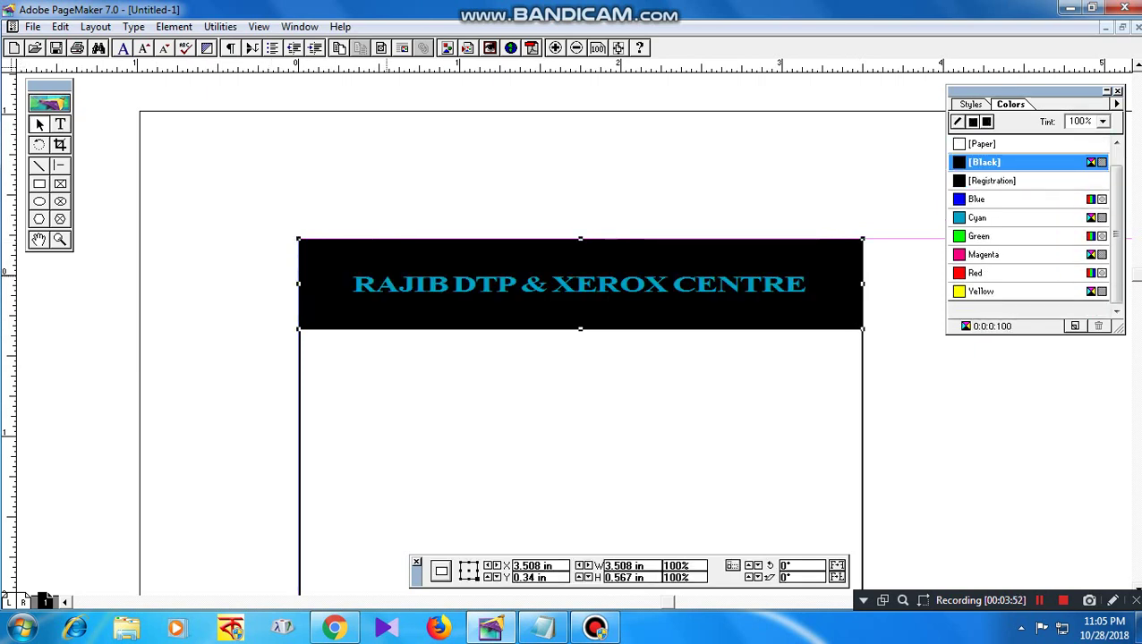
- Recolour the "RAJIB DTP & XEROX CENTRE" line Yellow
{"action": "key", "text": "shift+F4"}
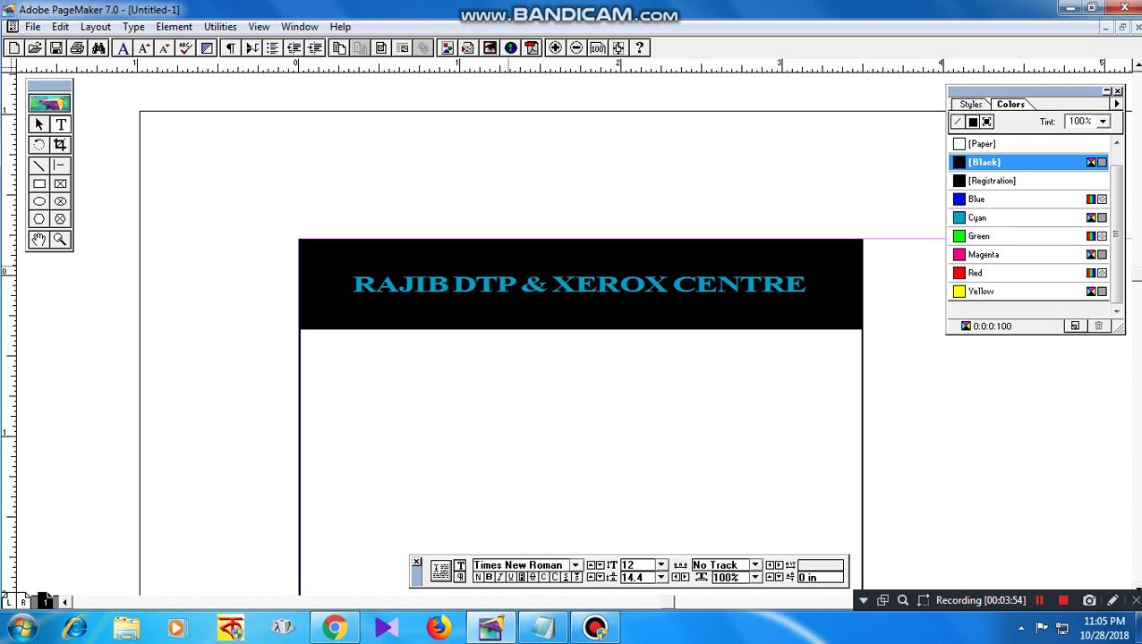
{"action": "left_click", "coordinate": [509, 266]}
{"action": "left_click", "coordinate": [545, 294]}
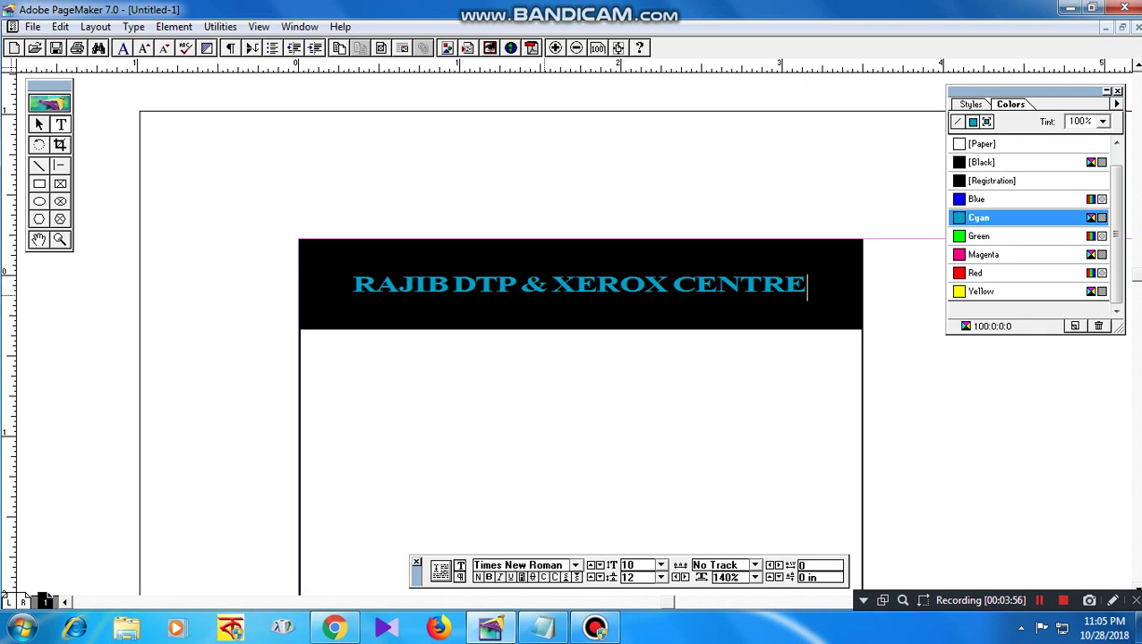
{"action": "key", "text": "ctrl+a"}
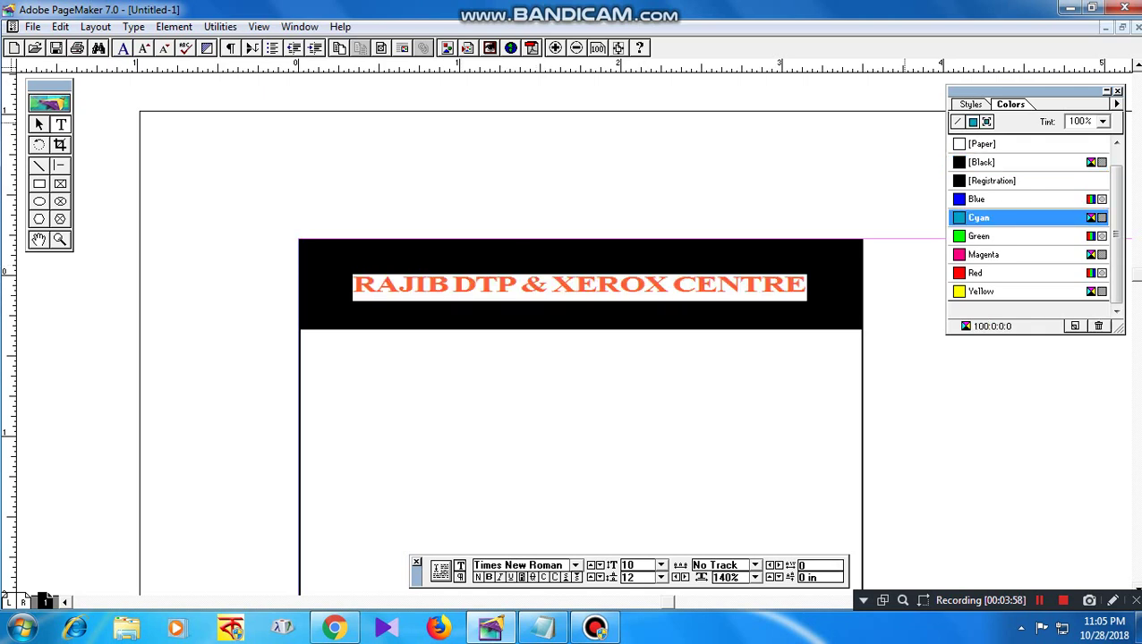
{"action": "left_click", "coordinate": [982, 292]}
- Colour the "OFFICE OF THE" and "BILASIPARA" lines with Paper so they read white on the black band
{"action": "left_click", "coordinate": [730, 264]}
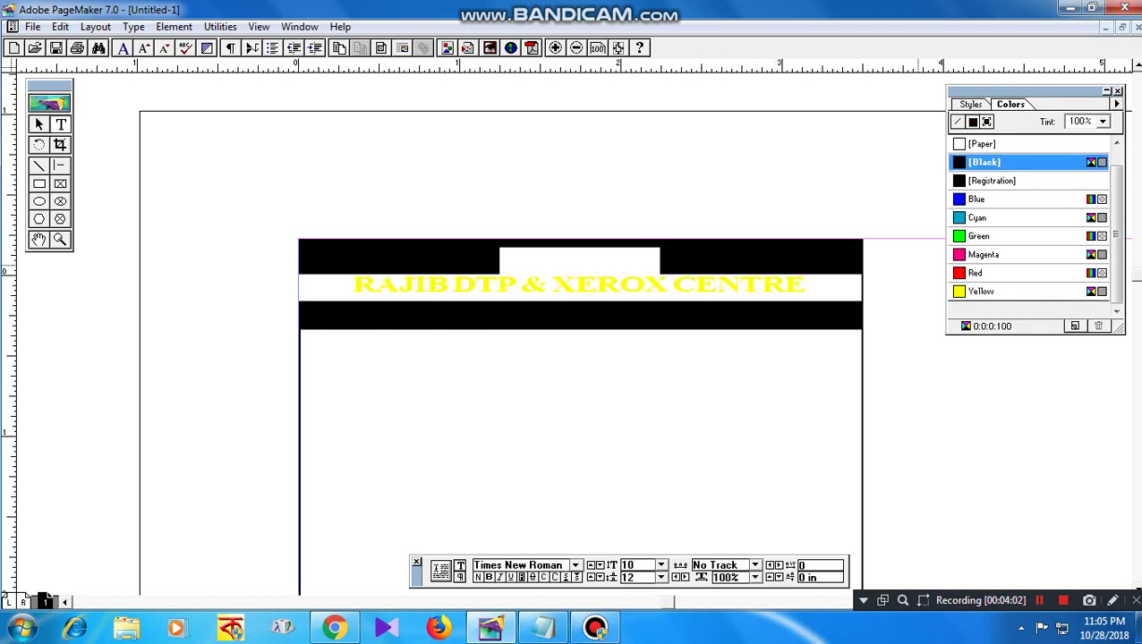
{"action": "left_click", "coordinate": [982, 144]}
{"action": "left_click", "coordinate": [650, 324]}
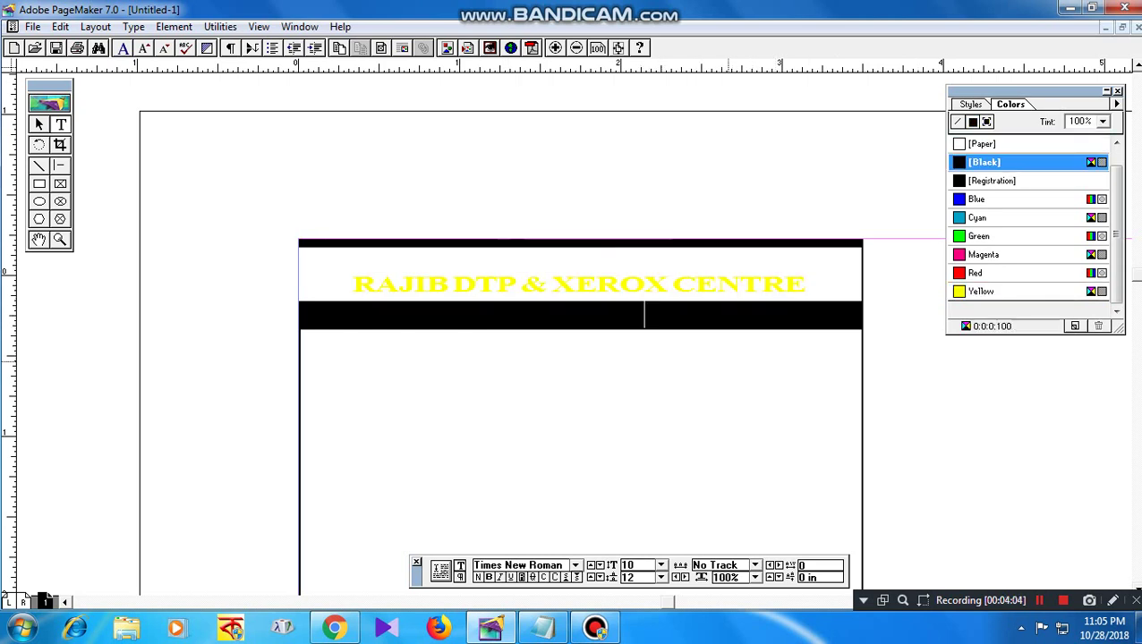
{"action": "left_click_drag", "start_coordinate": [646, 318], "coordinate": [515, 317]}
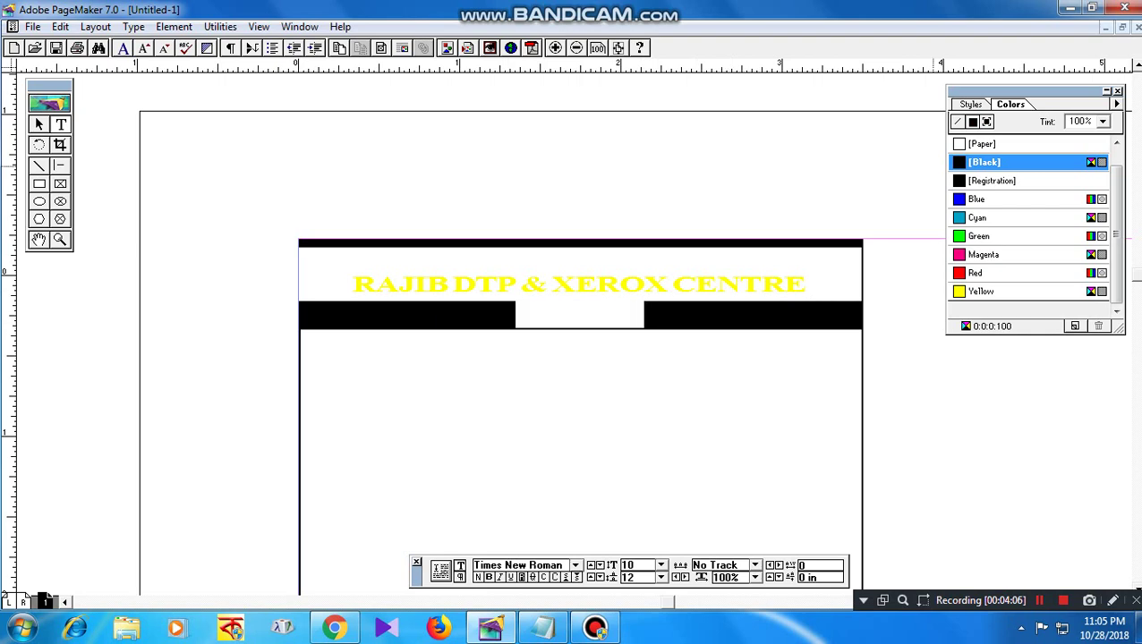
{"action": "left_click", "coordinate": [982, 144]}
{"action": "left_click", "coordinate": [626, 379]}
{"action": "key", "text": "ctrl+1"}
{"action": "key", "text": "ctrl+2"}
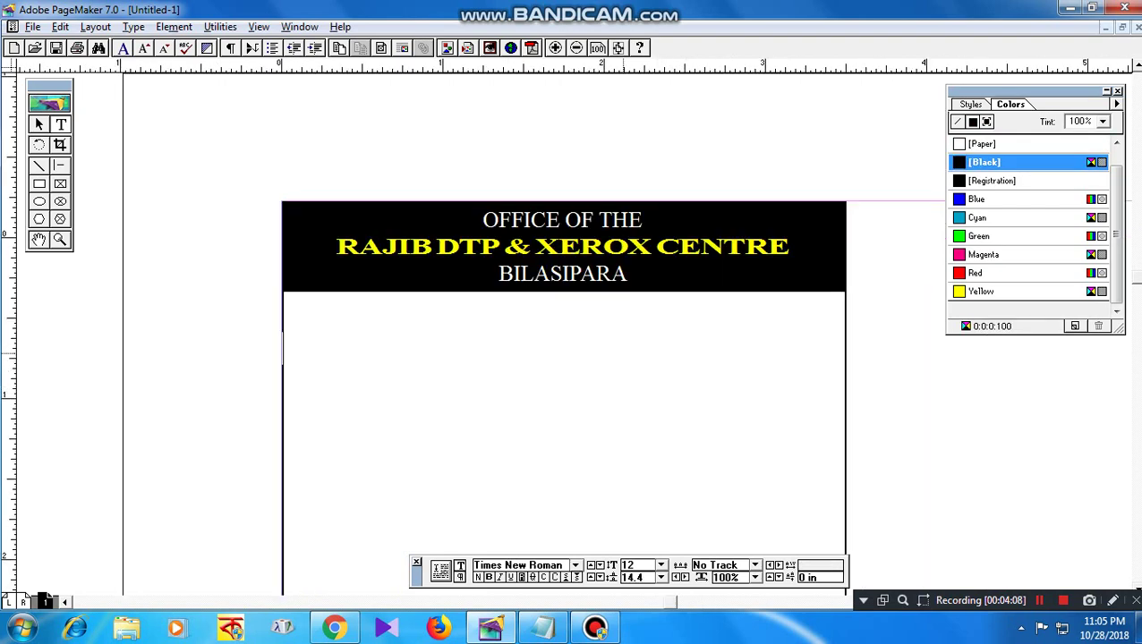
- Make the "BILASIPARA" and "OFFICE OF THE" lines bold
{"action": "left_click_drag", "start_coordinate": [624, 285], "coordinate": [488, 274]}
{"action": "key", "text": "ctrl+shift+b"}
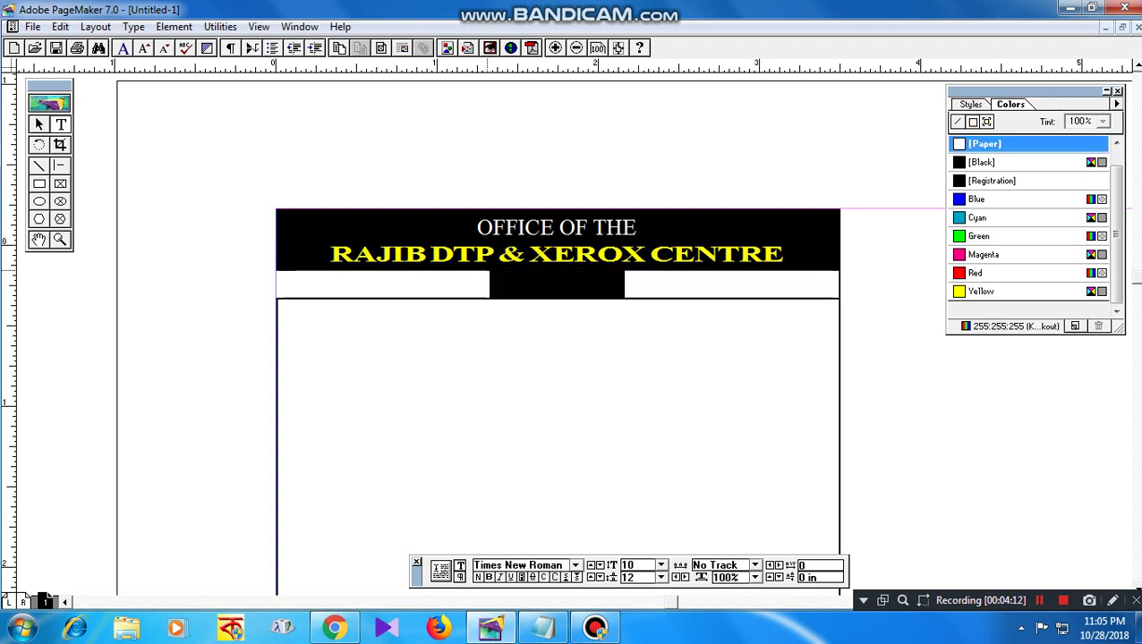
{"action": "key", "text": "Up"}
{"action": "key", "text": "Up"}
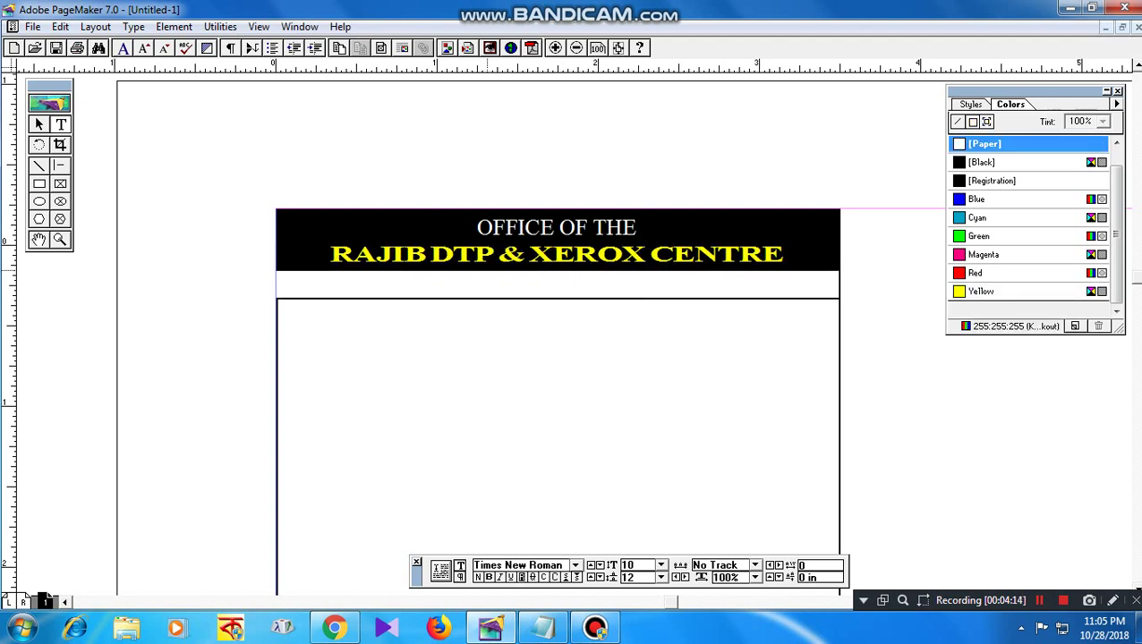
{"action": "left_click_drag", "start_coordinate": [637, 228], "coordinate": [477, 228]}
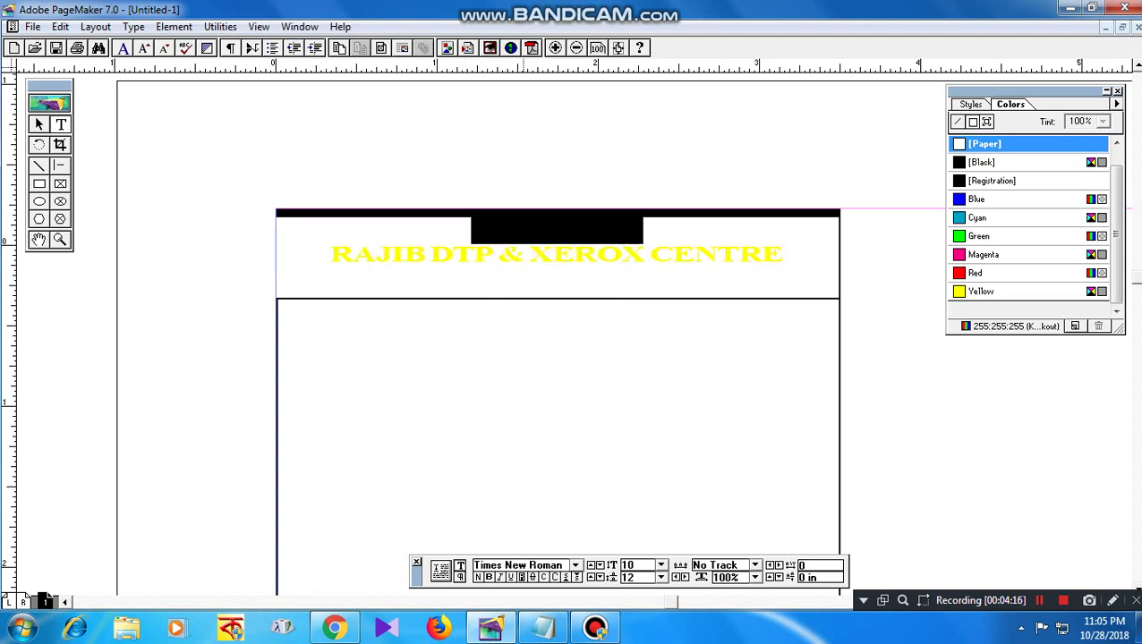
{"action": "left_click", "coordinate": [537, 374]}
{"action": "key", "text": "ctrl+1"}
{"action": "key", "text": "ctrl+2"}
{"action": "key", "text": "ctrl+2"}
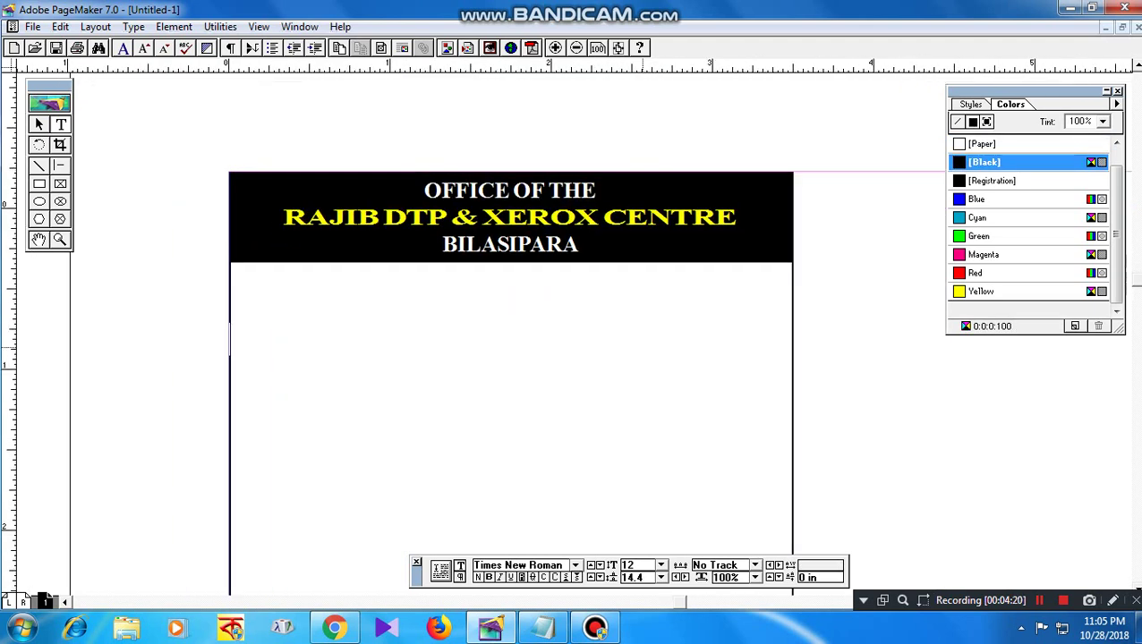
- Draw an ellipse about 3.5 by 2.15 in that fills the card area from the black band to the card's lower edge
{"action": "left_click", "coordinate": [39, 183]}
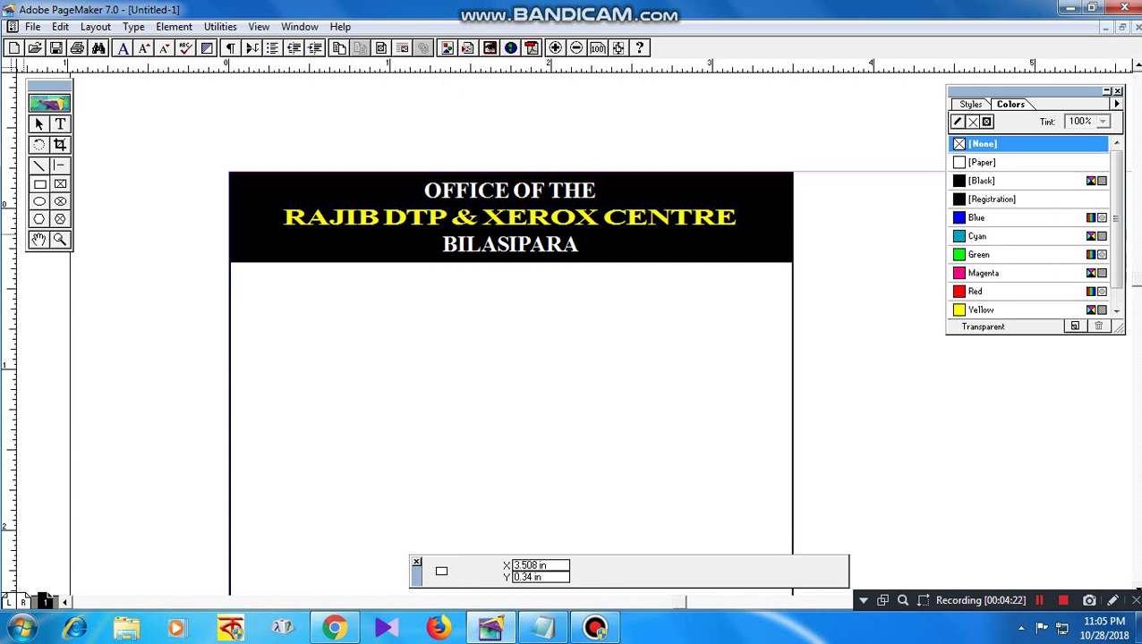
{"action": "left_click", "coordinate": [39, 201]}
{"action": "left_click_drag", "start_coordinate": [334, 385], "coordinate": [324, 266]}
{"action": "mouse_move", "coordinate": [219, 144]}
{"action": "left_mouse_down"}
{"action": "mouse_move", "coordinate": [620, 410]}
{"action": "mouse_move", "coordinate": [781, 471]}
{"action": "left_mouse_up"}
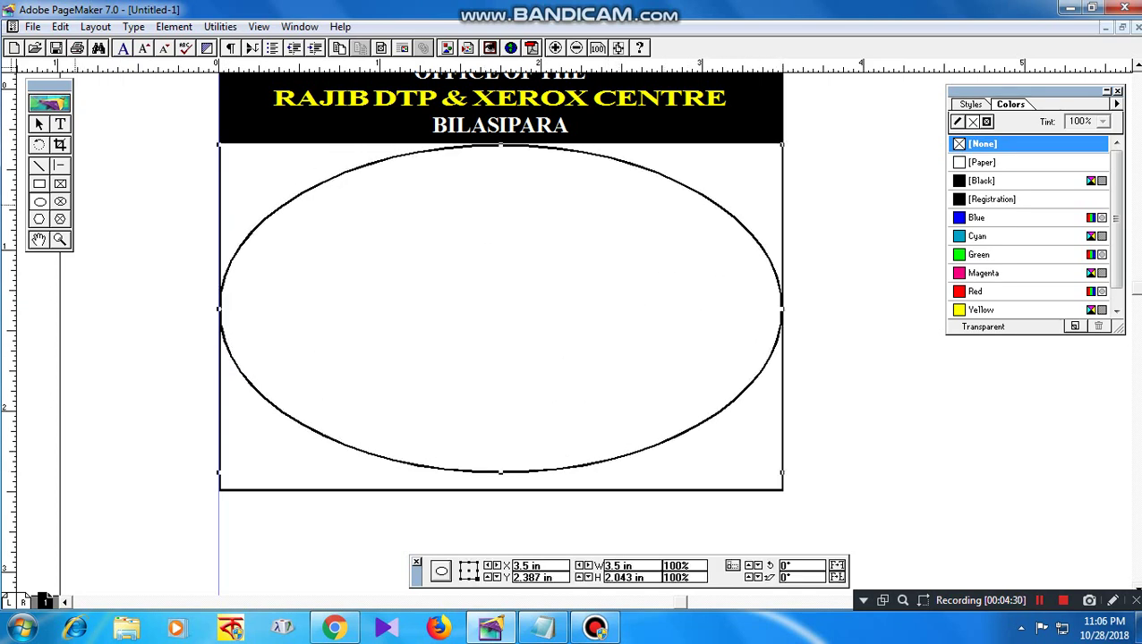
{"action": "left_click", "coordinate": [39, 124]}
{"action": "left_click", "coordinate": [491, 472]}
{"action": "left_click_drag", "start_coordinate": [503, 472], "coordinate": [501, 489]}
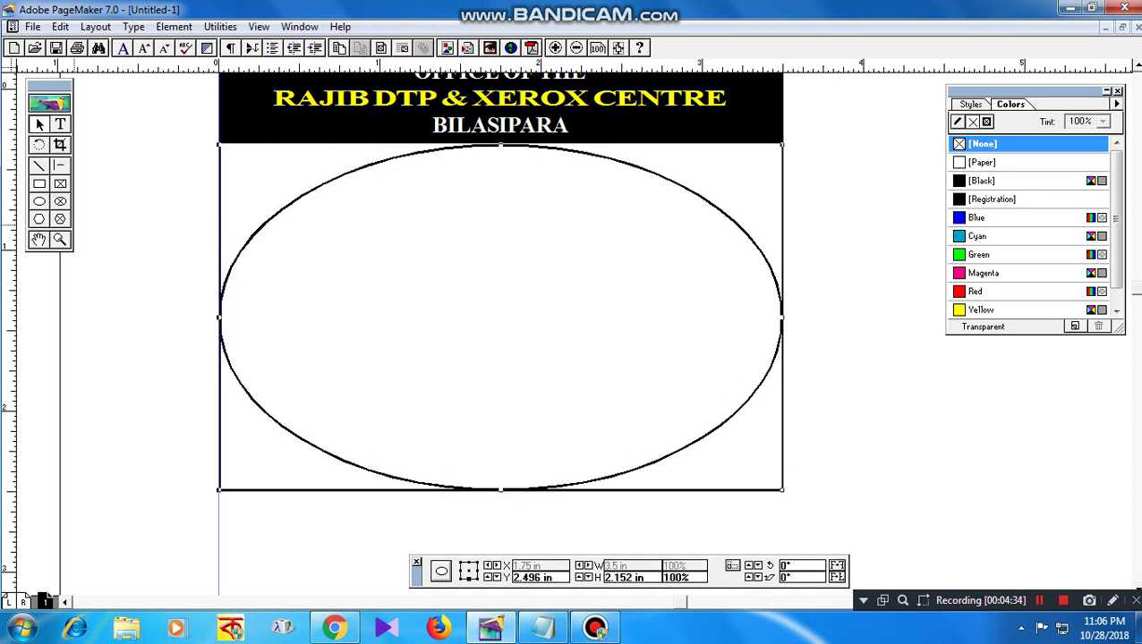
- Draw a rectangle about 3.49 by 1.79 in across the ellipse and fill the ellipse with Yellow
{"action": "left_click", "coordinate": [39, 184]}
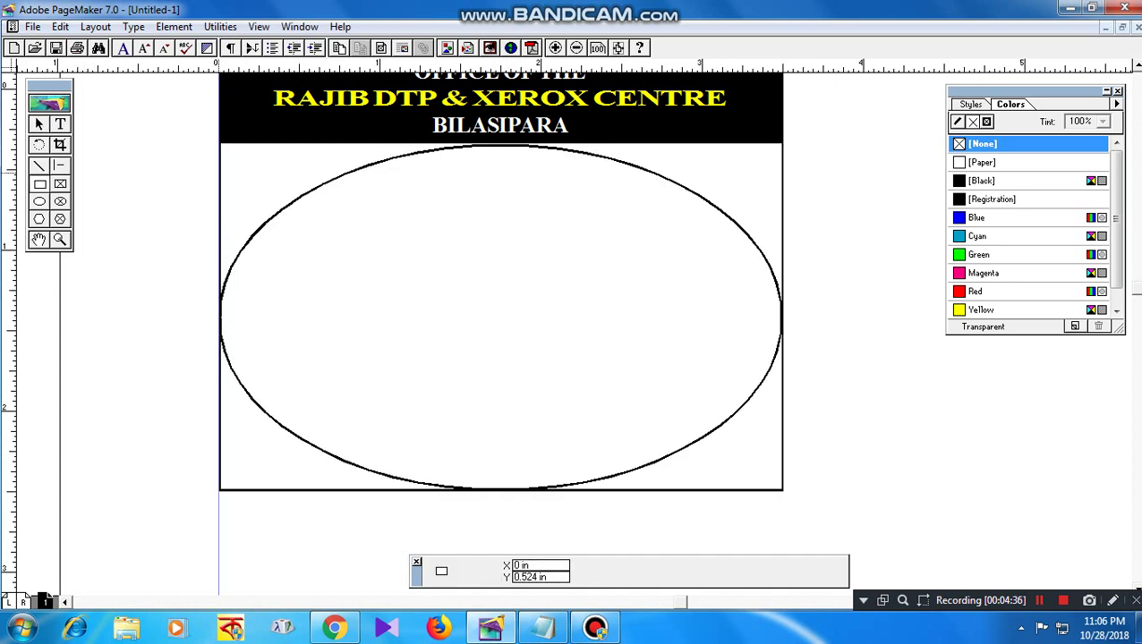
{"action": "mouse_move", "coordinate": [219, 168]}
{"action": "left_mouse_down"}
{"action": "mouse_move", "coordinate": [617, 397]}
{"action": "mouse_move", "coordinate": [727, 435]}
{"action": "mouse_move", "coordinate": [763, 470]}
{"action": "mouse_move", "coordinate": [781, 456]}
{"action": "left_mouse_up"}
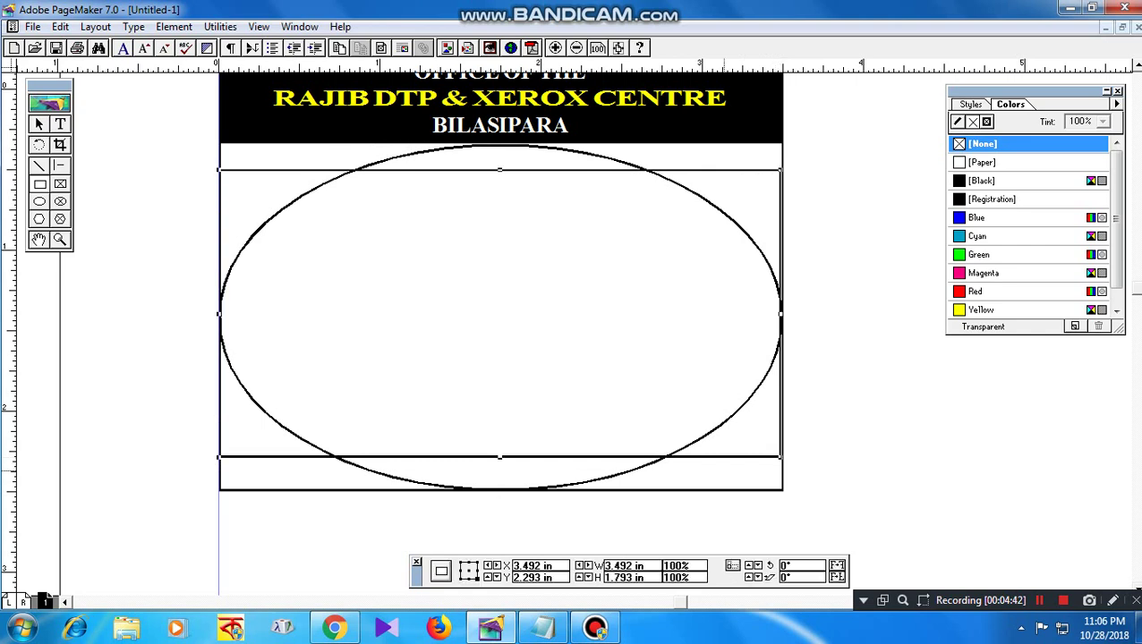
{"action": "left_click", "coordinate": [60, 125]}
{"action": "left_click", "coordinate": [39, 124]}
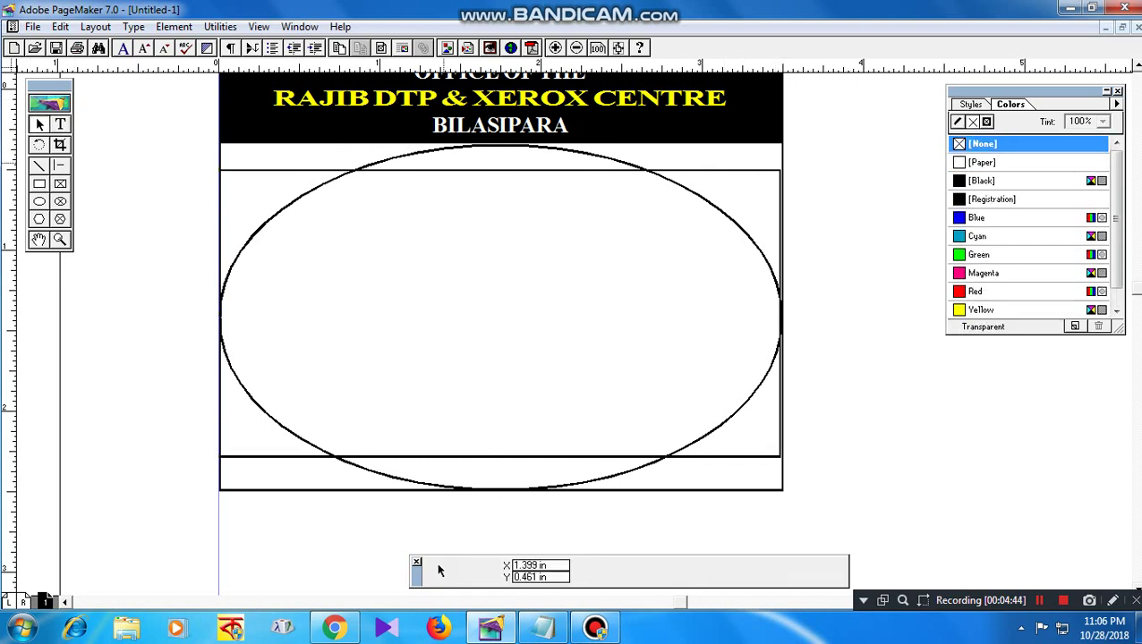
{"action": "left_click", "coordinate": [419, 158]}
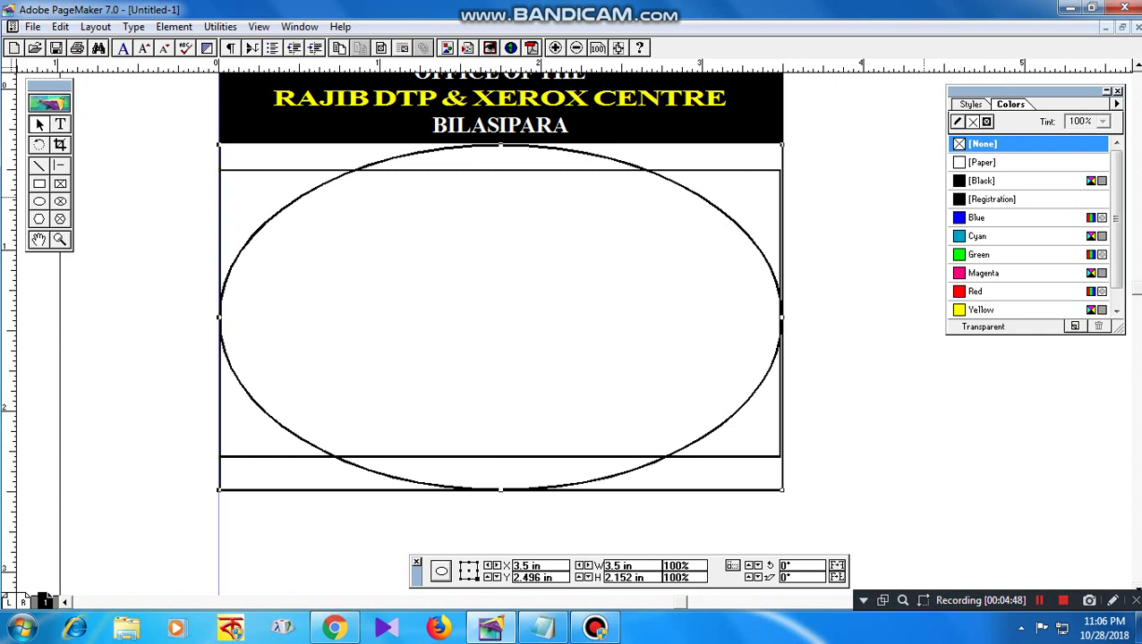
{"action": "left_click", "coordinate": [982, 309]}
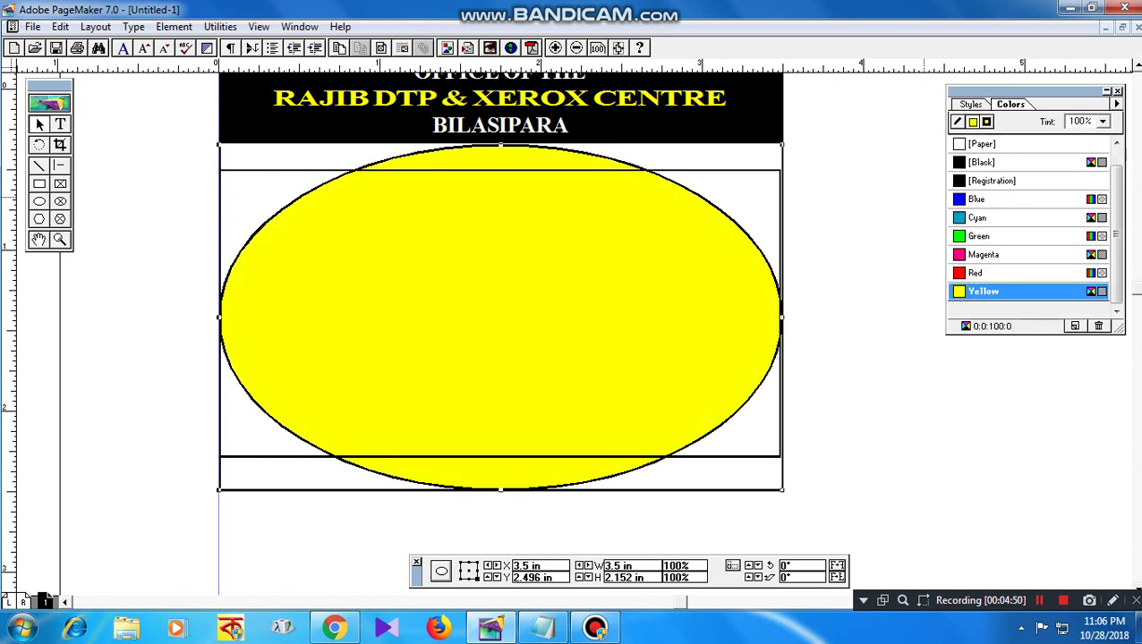
- Fill the large rectangle over the ellipse with Paper and reduce its height to about 1.57 in
{"action": "left_click", "coordinate": [647, 170]}
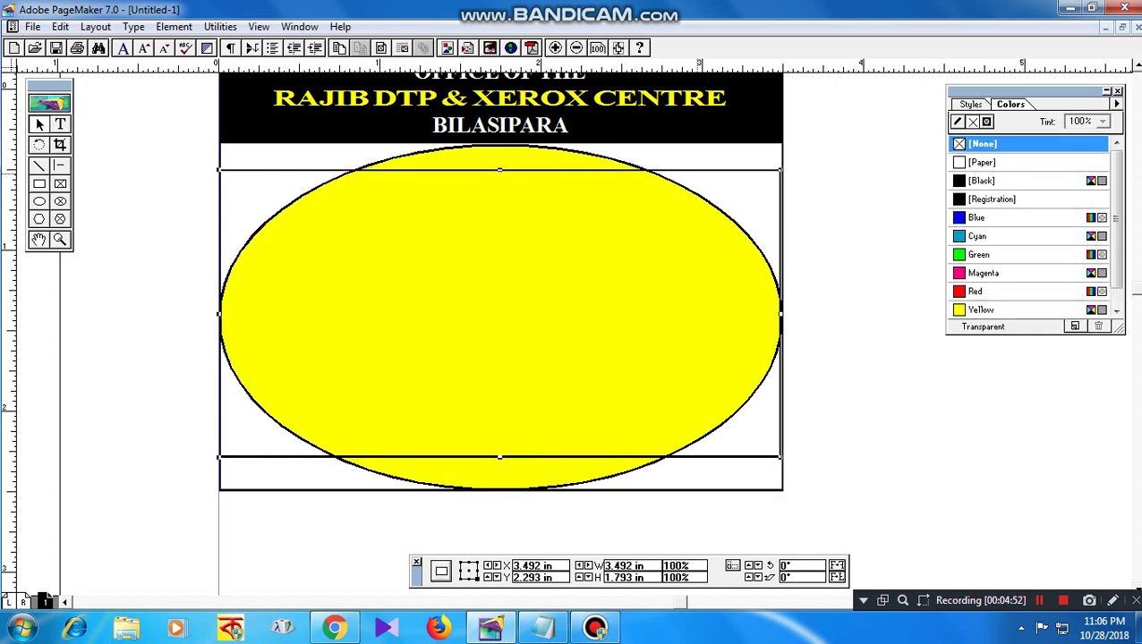
{"action": "left_click", "coordinate": [982, 163]}
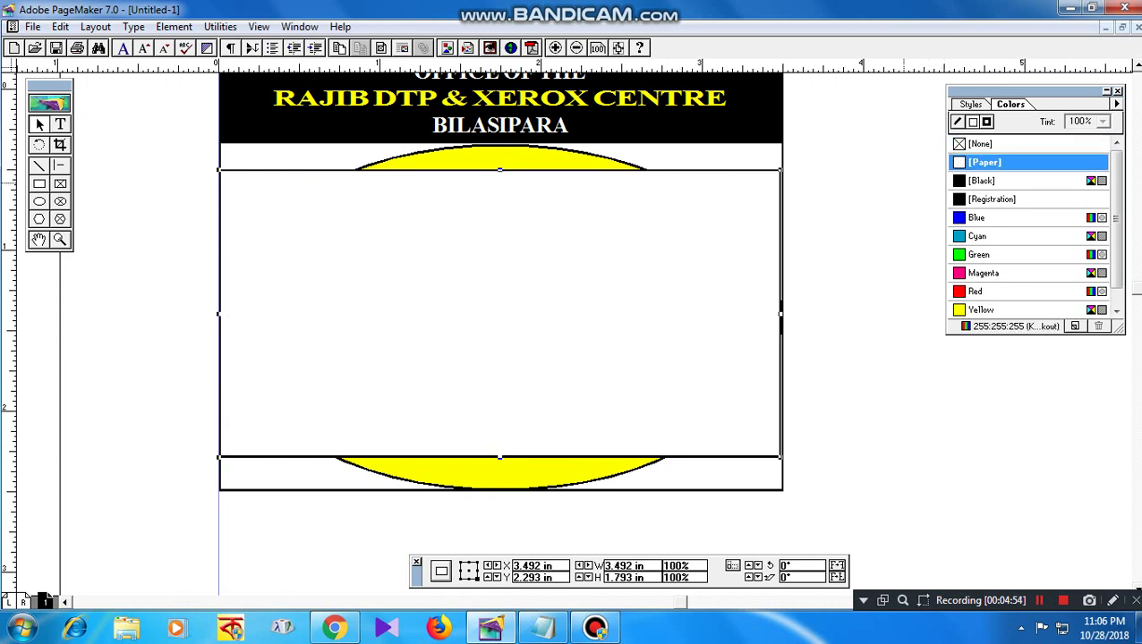
{"action": "left_click_drag", "start_coordinate": [500, 457], "coordinate": [500, 432]}
{"action": "left_click_drag", "start_coordinate": [500, 170], "coordinate": [499, 182]}
{"action": "left_click", "coordinate": [861, 266]}
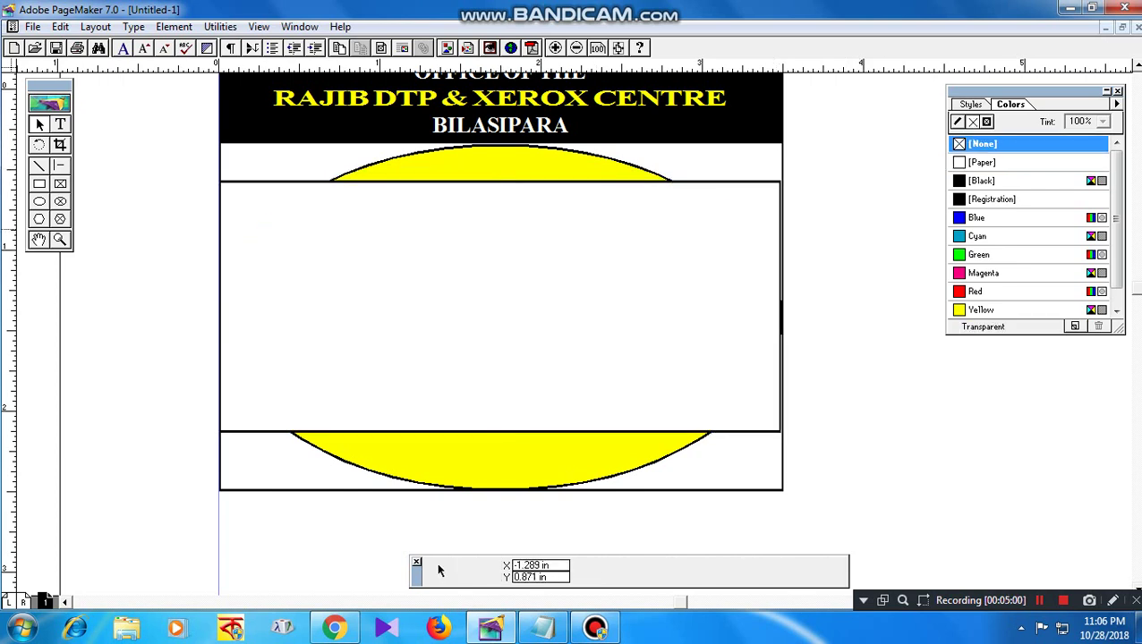
- Draw a small rectangle about 1.59 by 0.3 in over the upper part of the yellow ellipse
{"action": "left_click", "coordinate": [40, 183]}
{"action": "left_click_drag", "start_coordinate": [371, 148], "coordinate": [626, 195]}
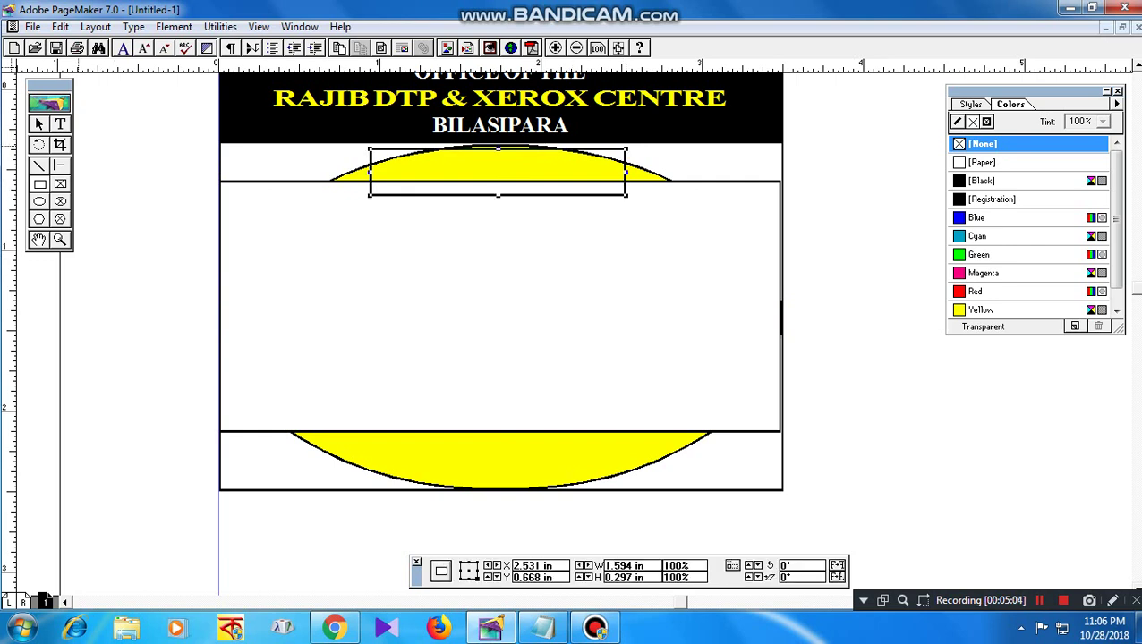
{"action": "left_click", "coordinate": [38, 125]}
- Colour the ellipse's outline Yellow to match its fill
{"action": "left_click", "coordinate": [539, 475]}
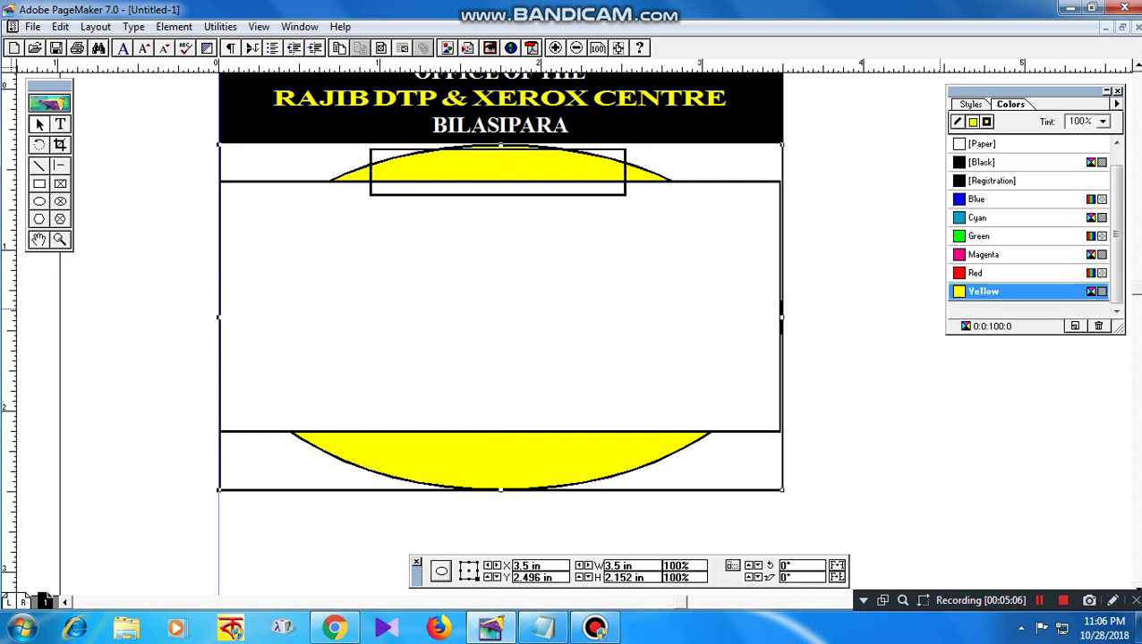
{"action": "left_click", "coordinate": [958, 121]}
{"action": "left_click", "coordinate": [983, 292]}
- Fill the large rectangle with the dense diagonal line pattern and colour that fill Blue
{"action": "left_click", "coordinate": [739, 378]}
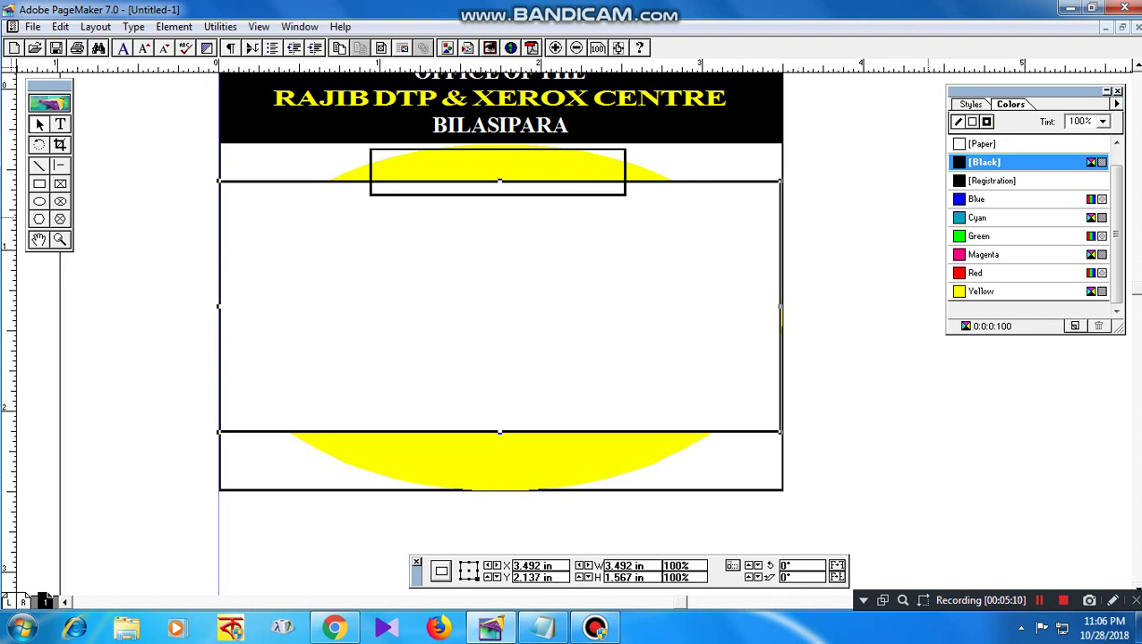
{"action": "left_click", "coordinate": [174, 26]}
{"action": "mouse_move", "coordinate": [224, 45]}
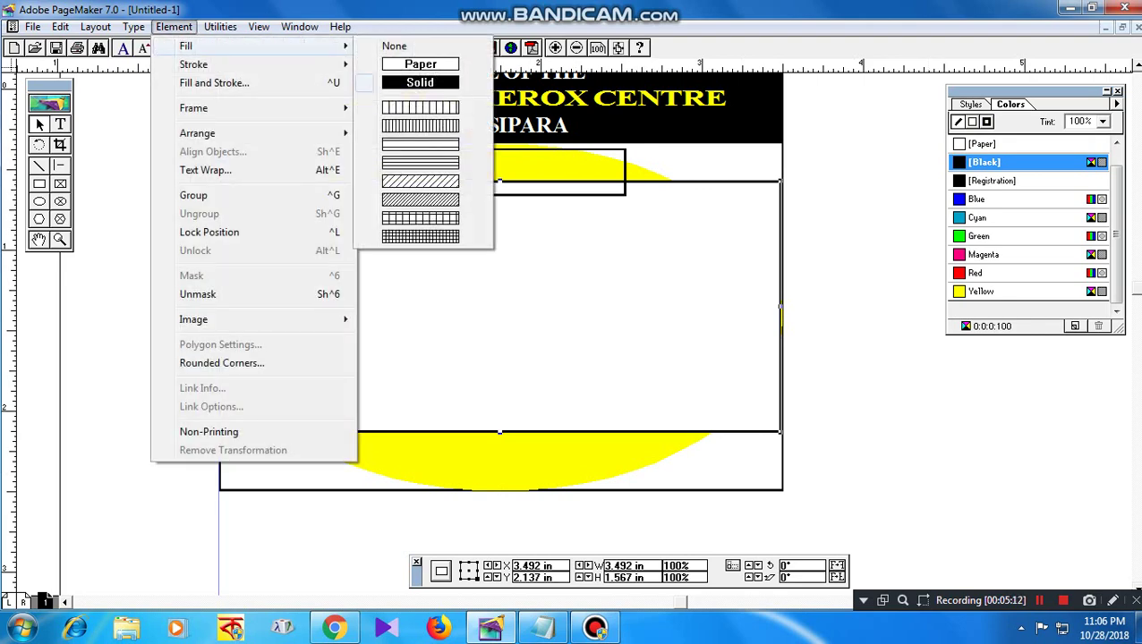
{"action": "left_click", "coordinate": [409, 200]}
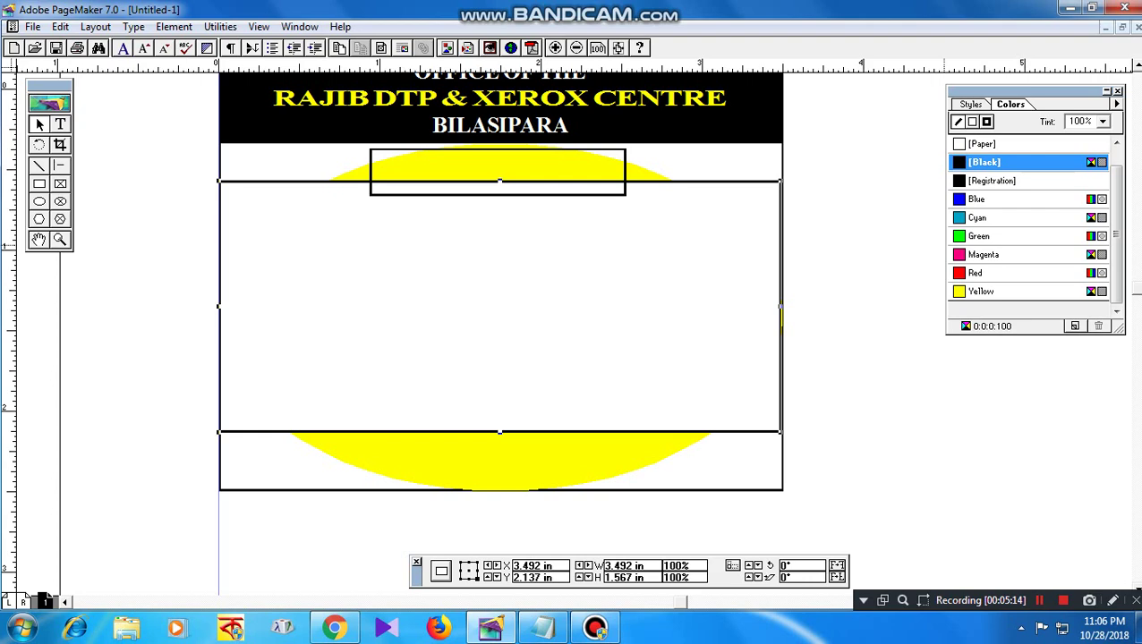
{"action": "left_click", "coordinate": [972, 122]}
{"action": "left_click", "coordinate": [984, 162]}
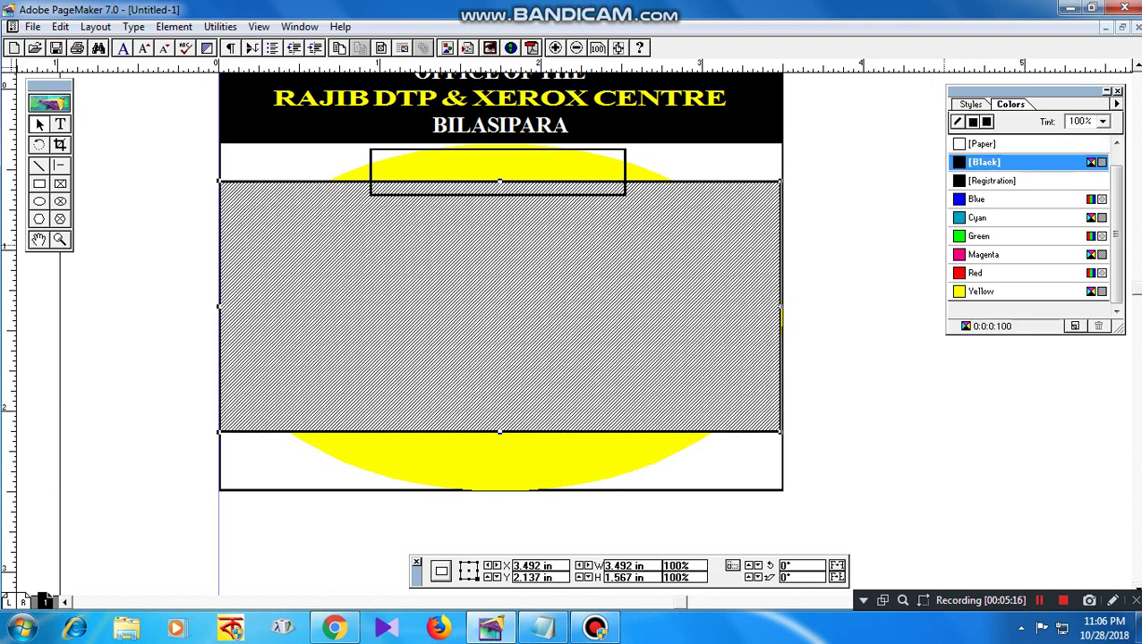
{"action": "left_click", "coordinate": [978, 199]}
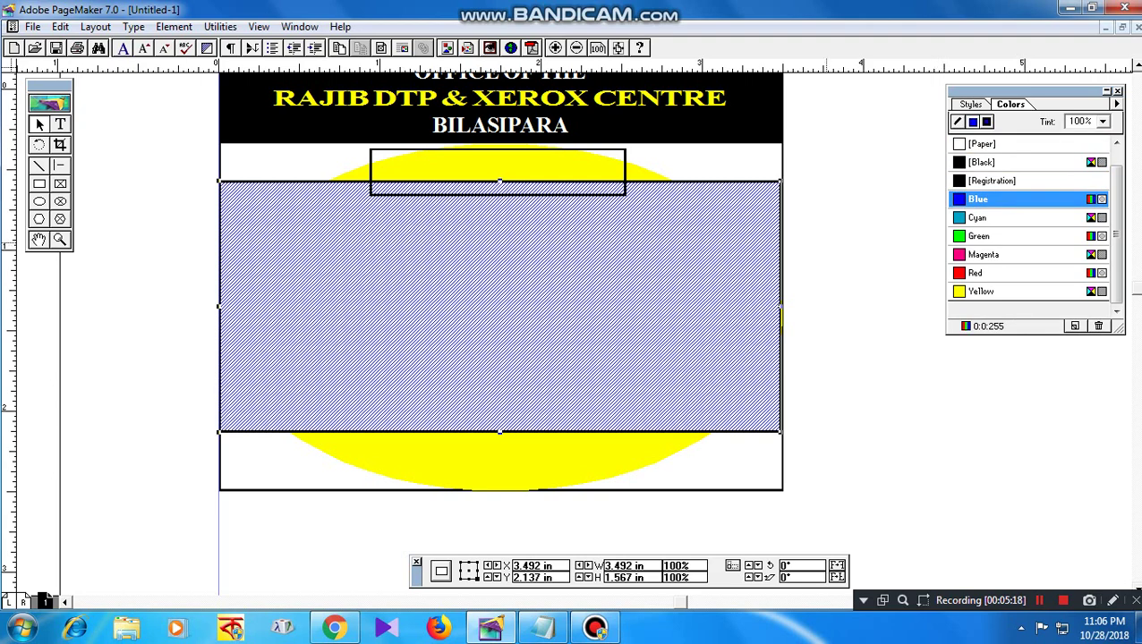
- Lighten the large rectangle's blue pattern fill to a 30% tint
{"action": "left_click", "coordinate": [1102, 120]}
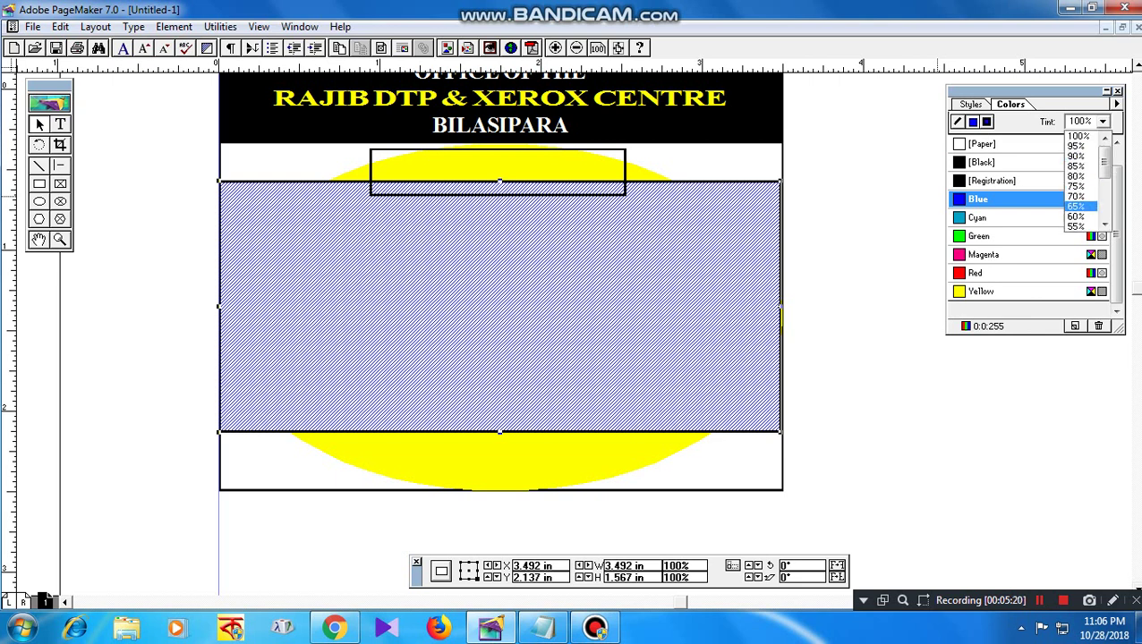
{"action": "left_click", "coordinate": [1076, 194]}
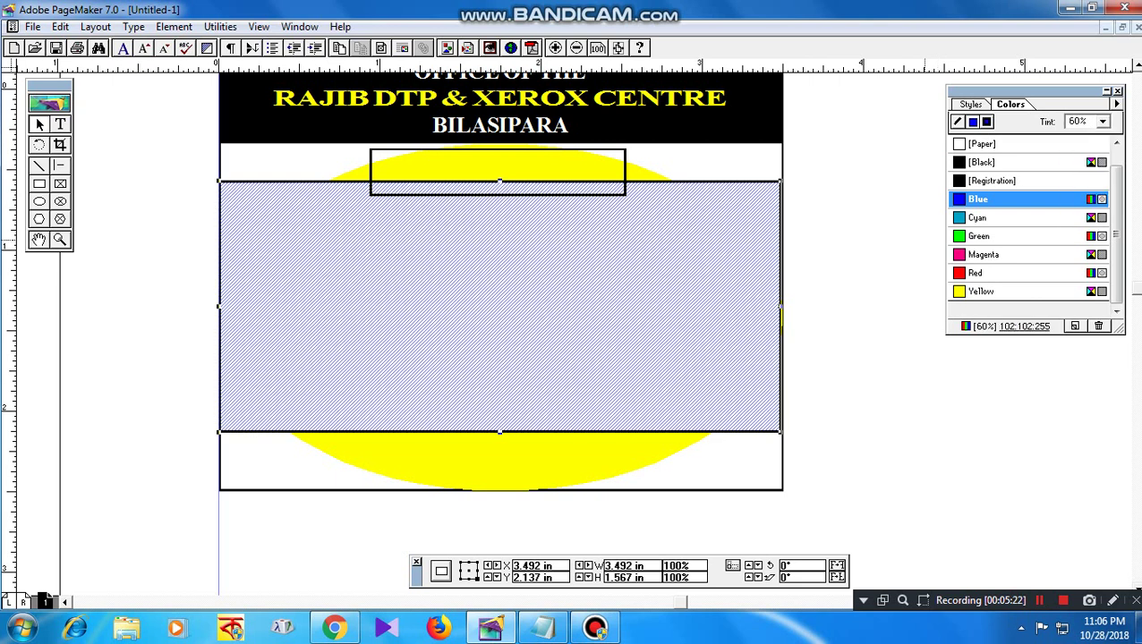
{"action": "left_click", "coordinate": [1102, 121]}
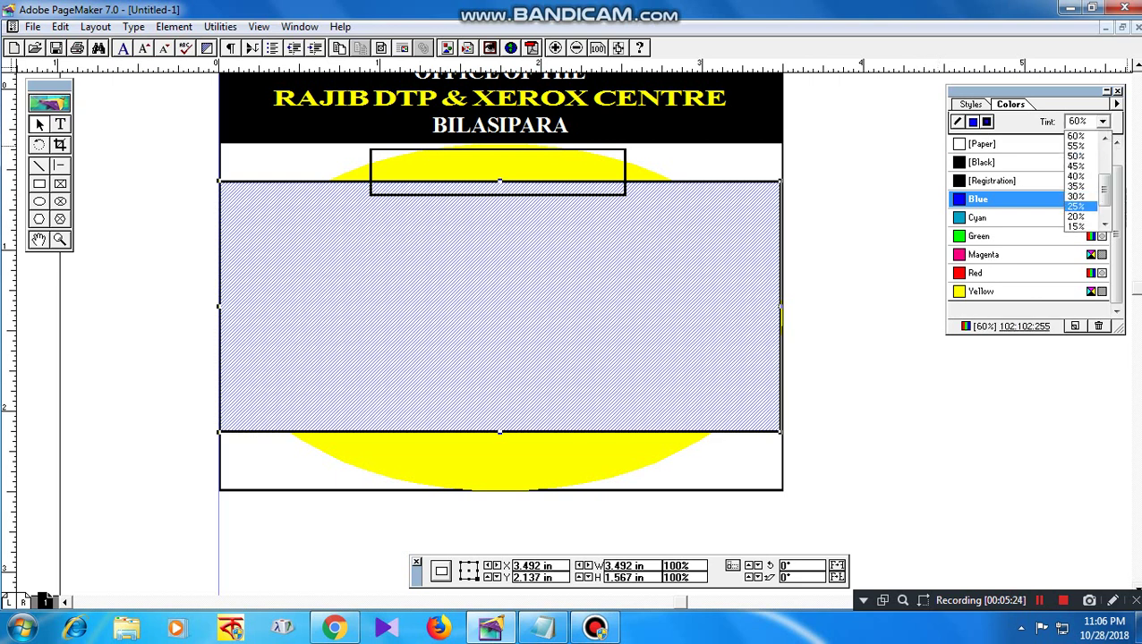
{"action": "left_click", "coordinate": [1078, 204]}
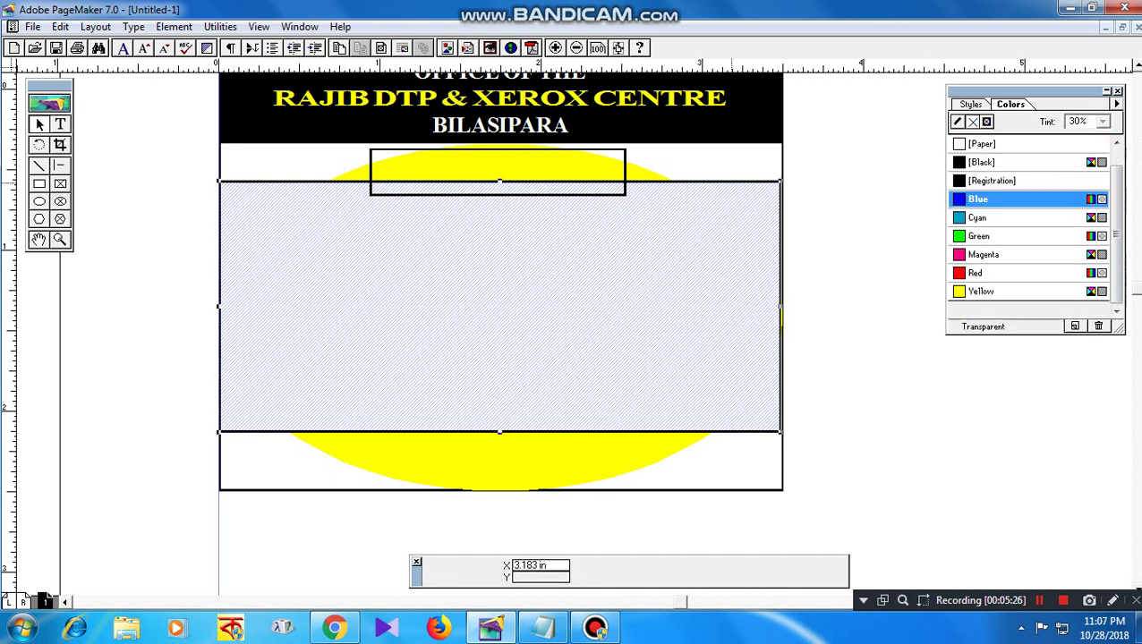
- Remove the outline of the hatched rectangle by setting its stroke colour to None
{"action": "left_click", "coordinate": [958, 122]}
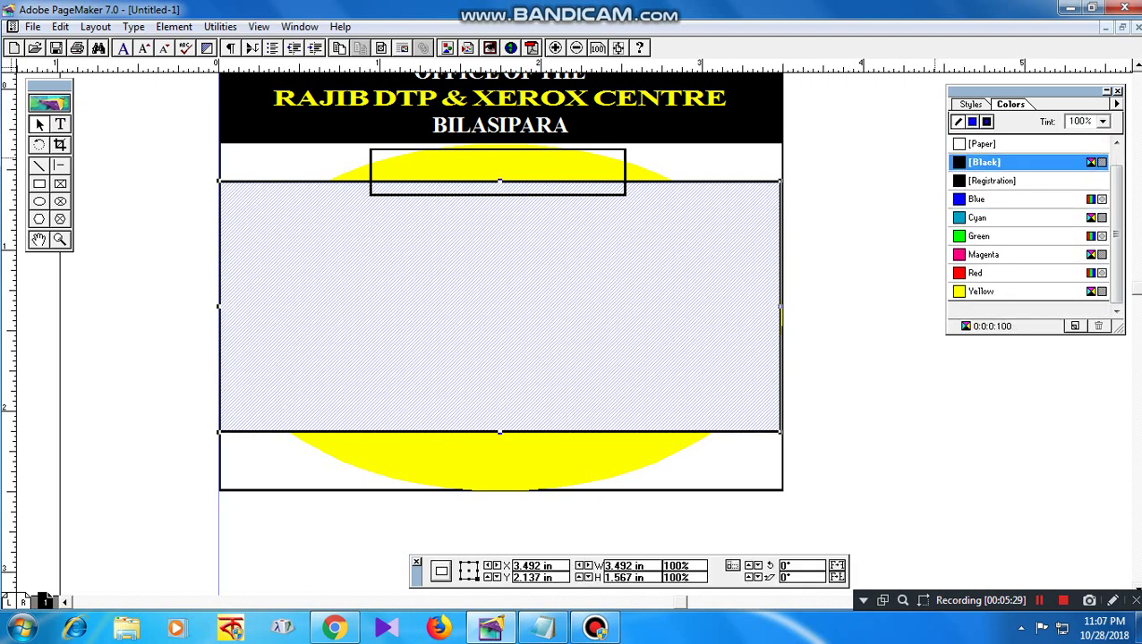
{"action": "left_click", "coordinate": [987, 121]}
{"action": "left_click", "coordinate": [982, 143]}
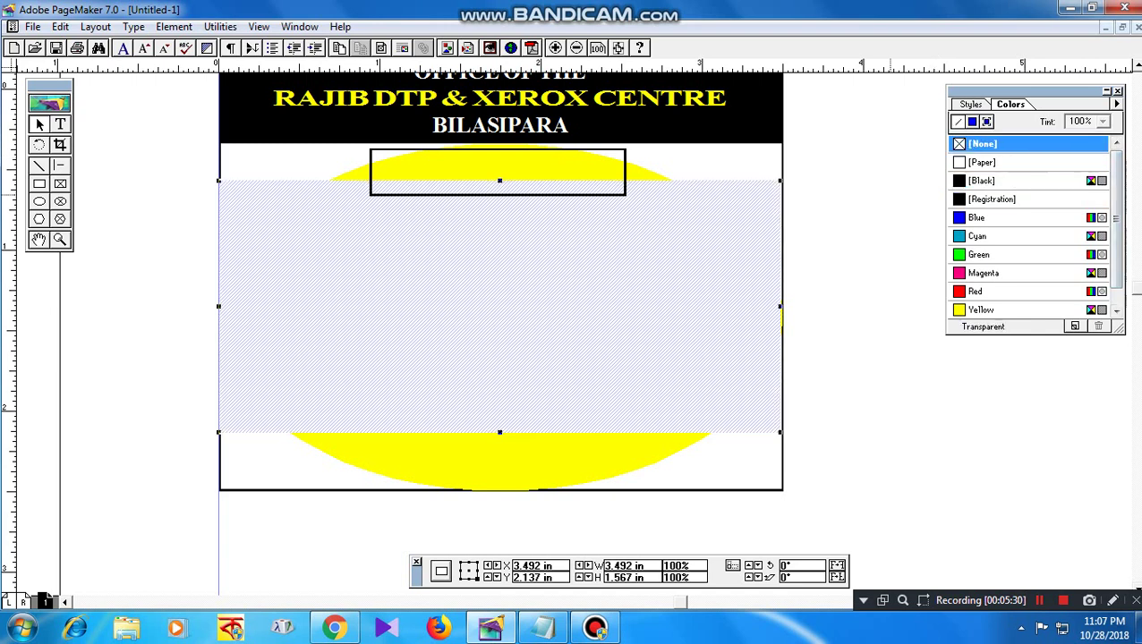
{"action": "left_click", "coordinate": [889, 204]}
- Give the small rectangle below the heading a Paper fill and a Black outline
{"action": "left_click", "coordinate": [559, 195]}
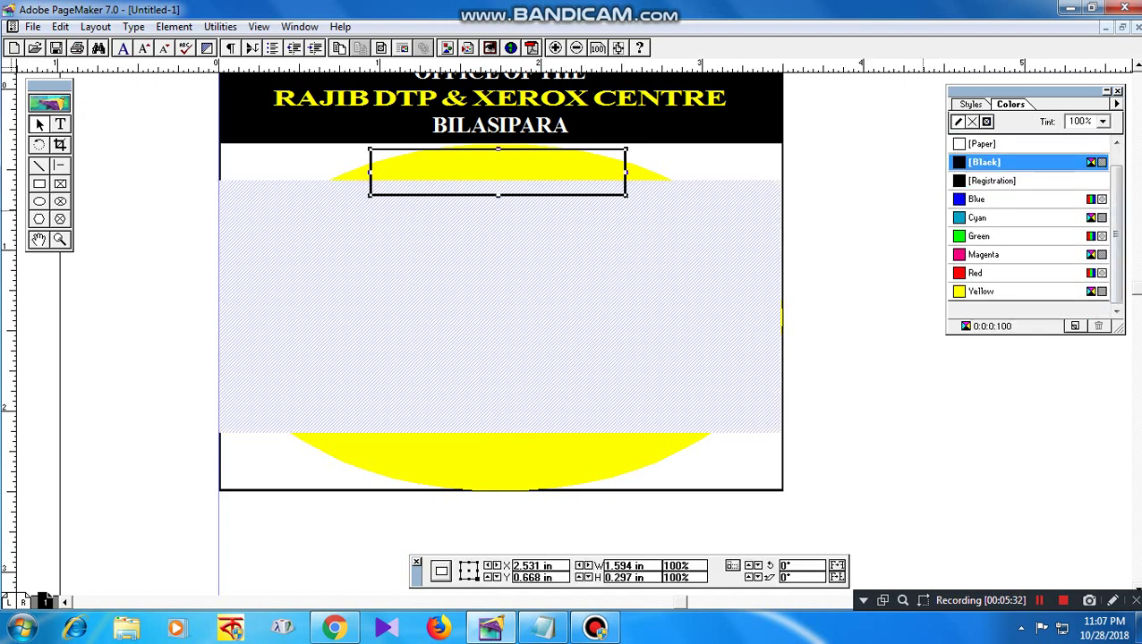
{"action": "left_click", "coordinate": [985, 144]}
{"action": "left_click", "coordinate": [973, 121]}
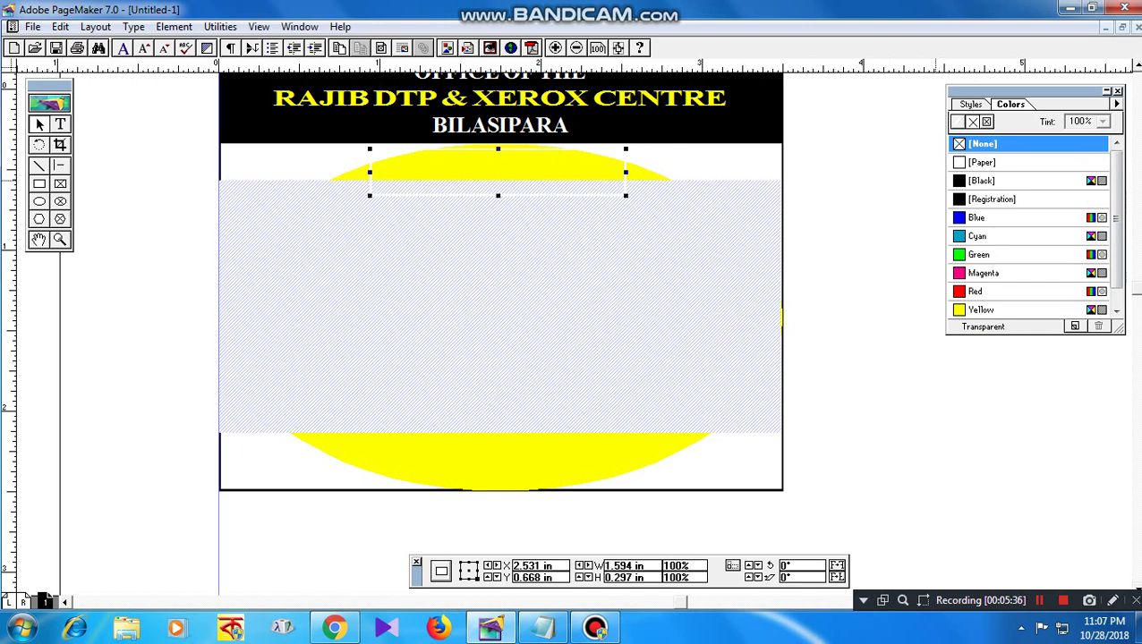
{"action": "left_click", "coordinate": [987, 122]}
{"action": "left_click", "coordinate": [983, 163]}
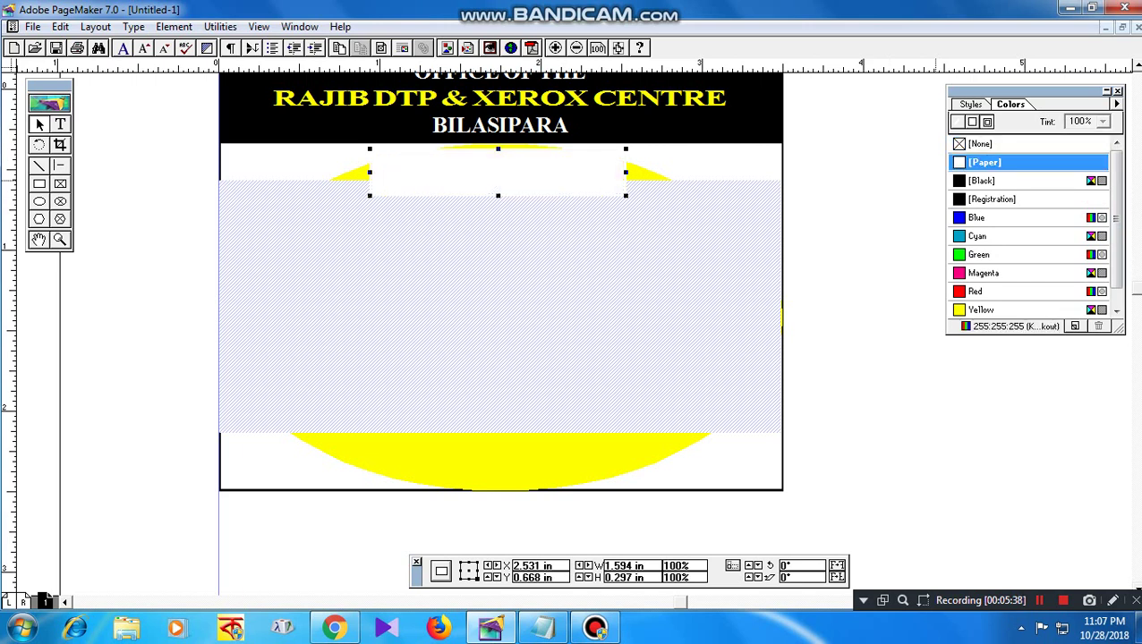
{"action": "left_click", "coordinate": [958, 121]}
{"action": "left_click", "coordinate": [983, 180]}
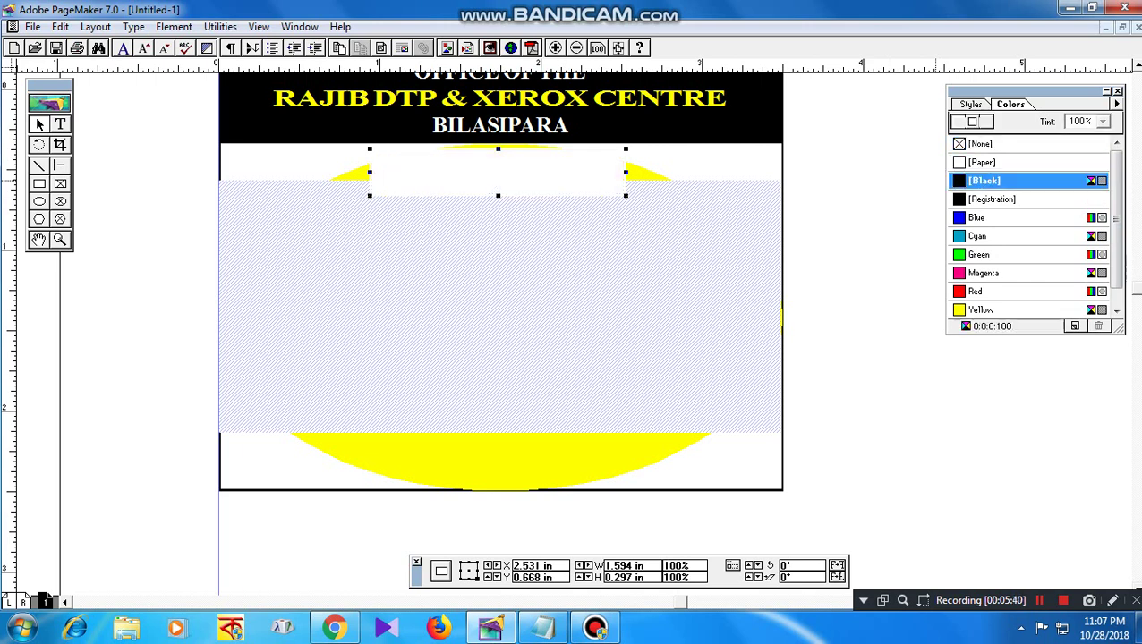
- Apply rounded corners to the small white rectangle
{"action": "right_click", "coordinate": [578, 176]}
{"action": "left_click", "coordinate": [648, 309]}
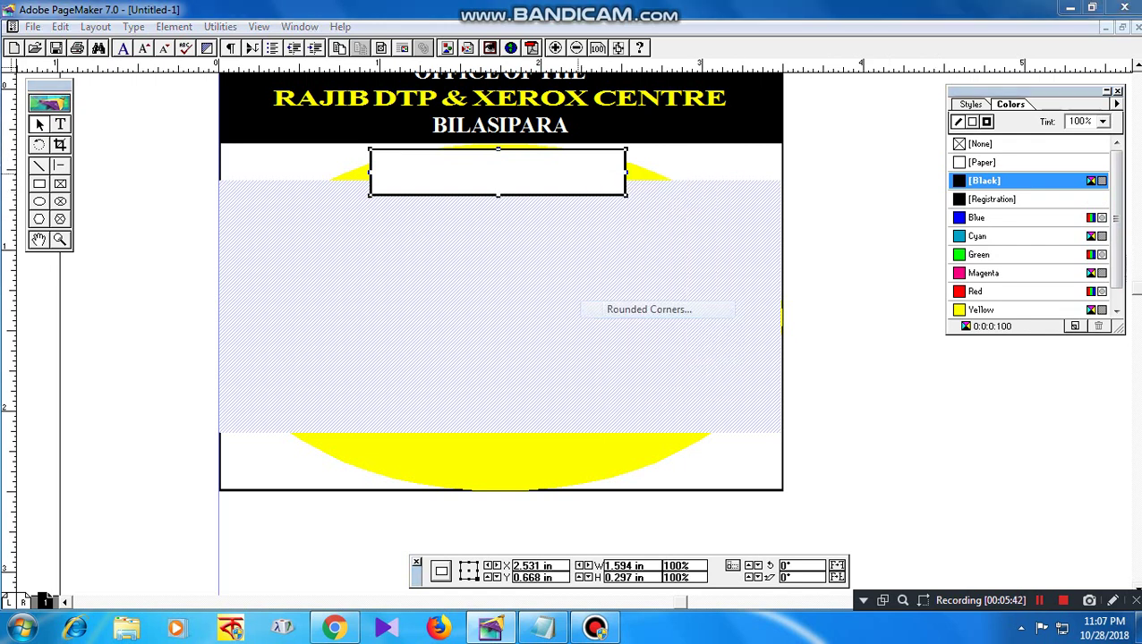
{"action": "left_click", "coordinate": [540, 258]}
{"action": "left_click", "coordinate": [637, 254]}
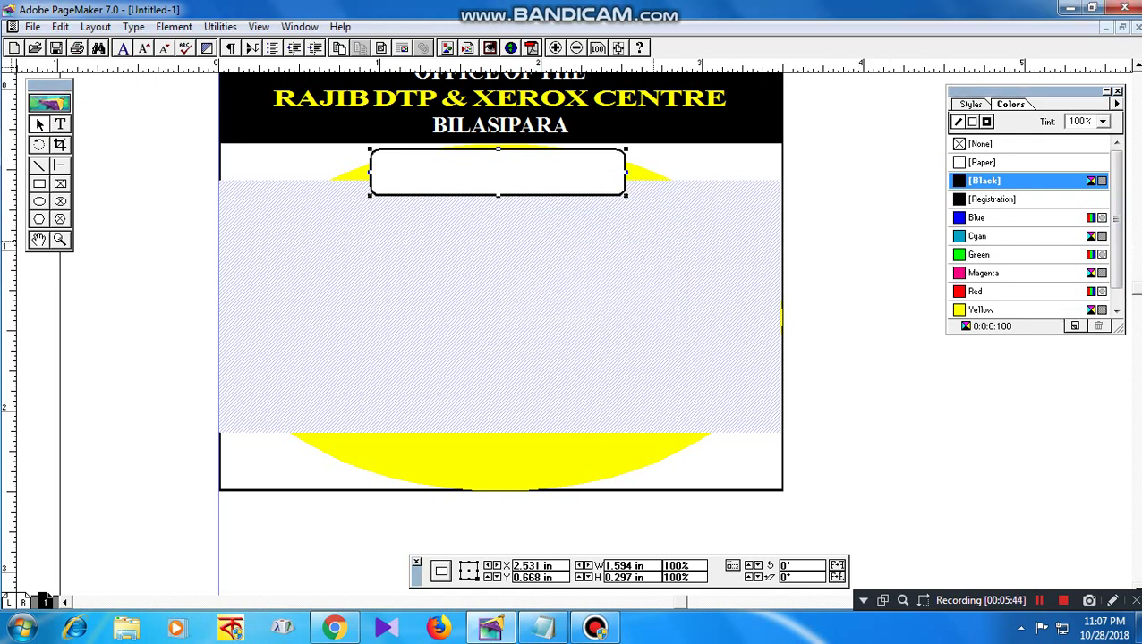
{"action": "left_click", "coordinate": [833, 238]}
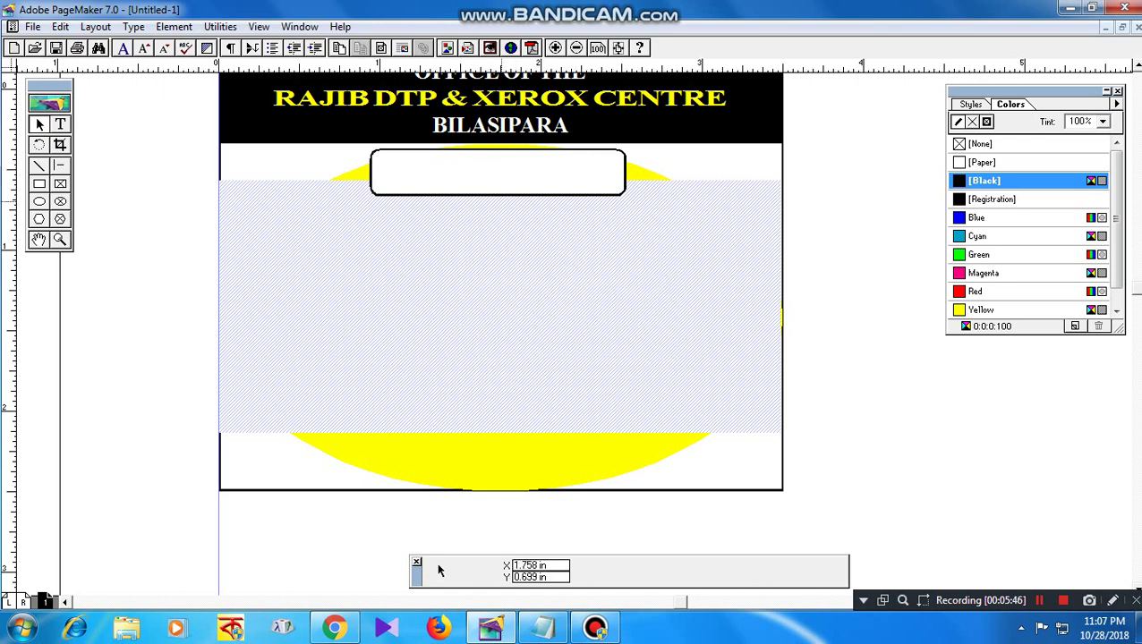
- Move the rounded rectangle up so it overlaps the black band's lower edge, and reduce its height to clear the hatched area
{"action": "left_click", "coordinate": [624, 195]}
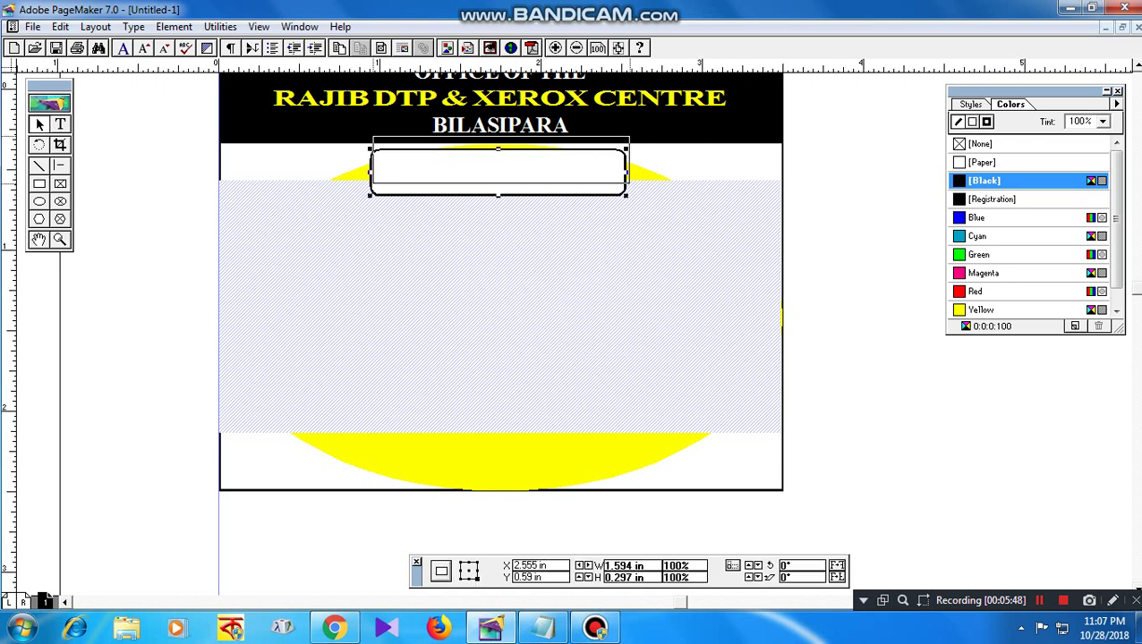
{"action": "left_click_drag", "start_coordinate": [625, 194], "coordinate": [628, 181]}
{"action": "key", "text": "Down"}
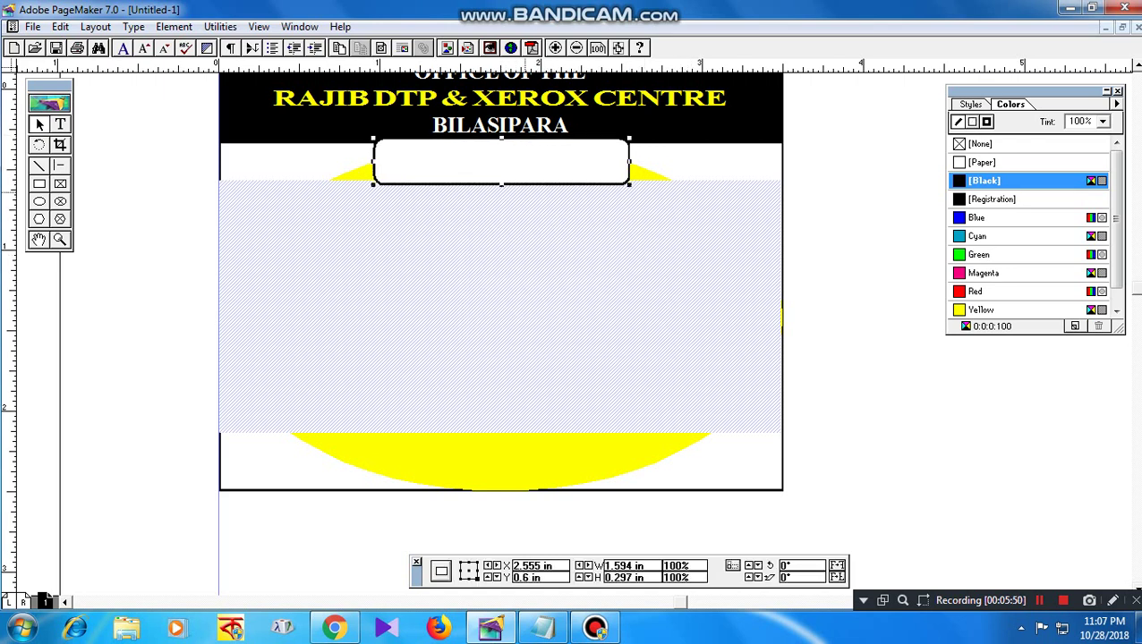
{"action": "left_click_drag", "start_coordinate": [501, 184], "coordinate": [502, 172]}
{"action": "left_click", "coordinate": [886, 300]}
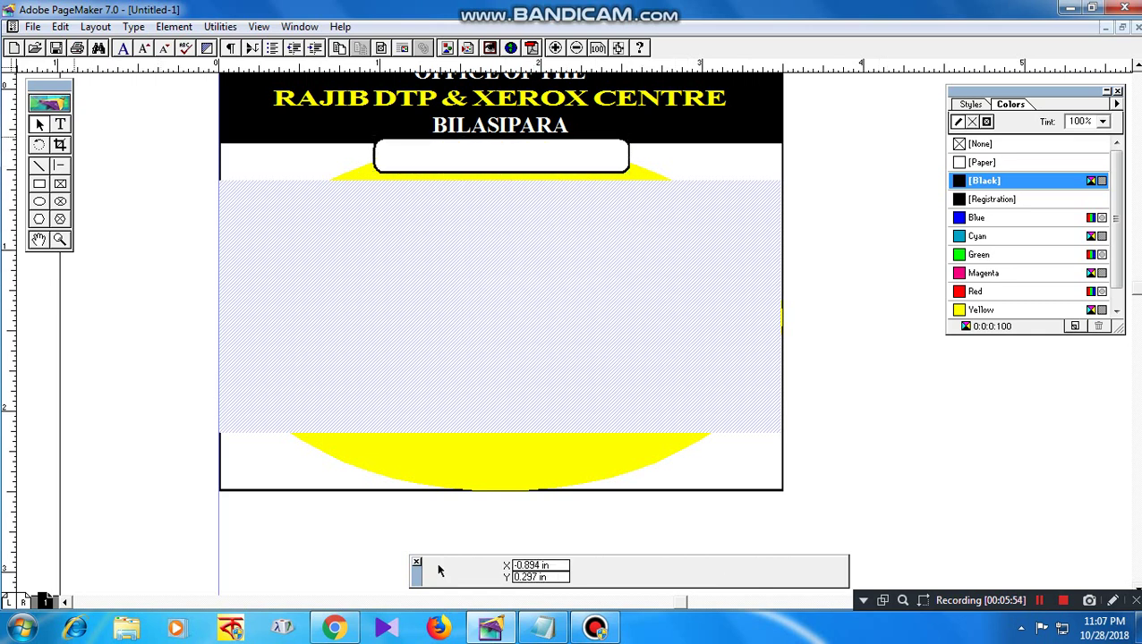
- Copy the first letter of BILASIPARA into a new text block over the hatched area's right edge to reuse its formatting
{"action": "left_click", "coordinate": [59, 123]}
{"action": "left_click_drag", "start_coordinate": [443, 132], "coordinate": [427, 131]}
{"action": "key", "text": "ctrl+c"}
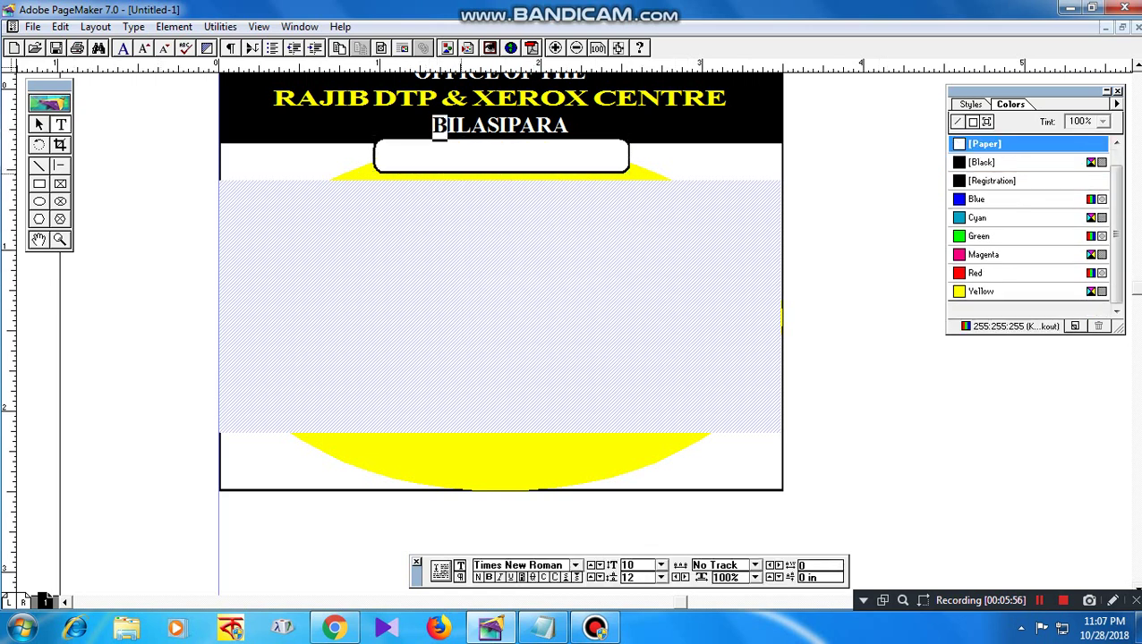
{"action": "left_click_drag", "start_coordinate": [892, 236], "coordinate": [633, 267]}
{"action": "key", "text": "ctrl+v"}
{"action": "key", "text": "ctrl+a"}
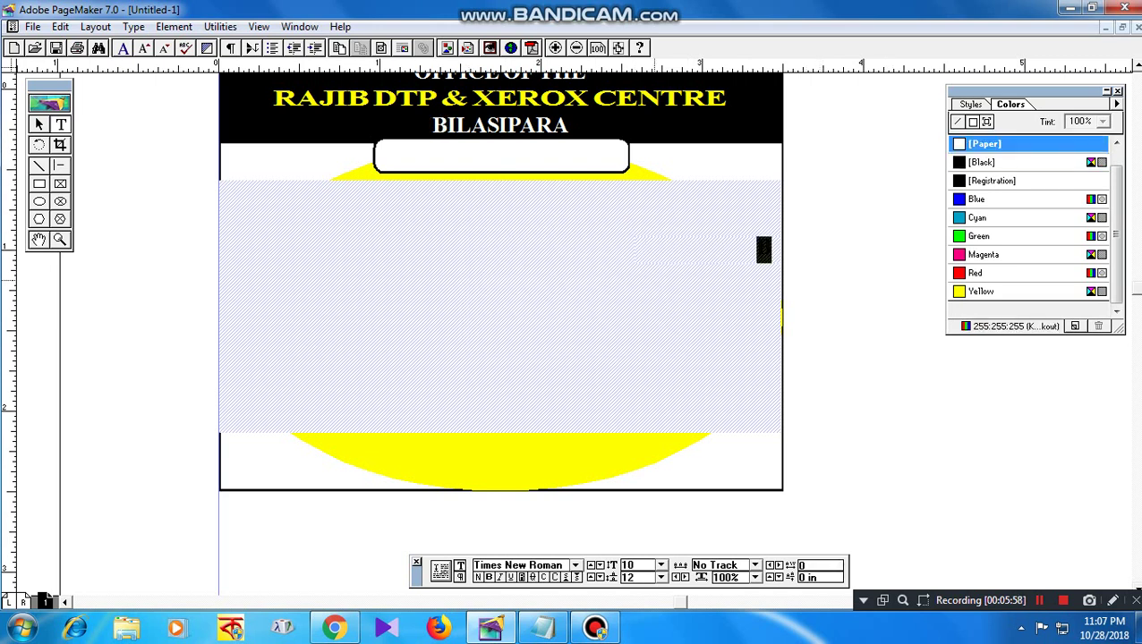
- Replace the pasted letter with "IDNETITY CARD" and colour the text Red
{"action": "type", "text": "iden"}
{"action": "key", "text": "ctrl+a"}
{"action": "type", "text": "IDNETITY"}
{"action": "key", "text": "ctrl+a"}
{"action": "left_click", "coordinate": [977, 273]}
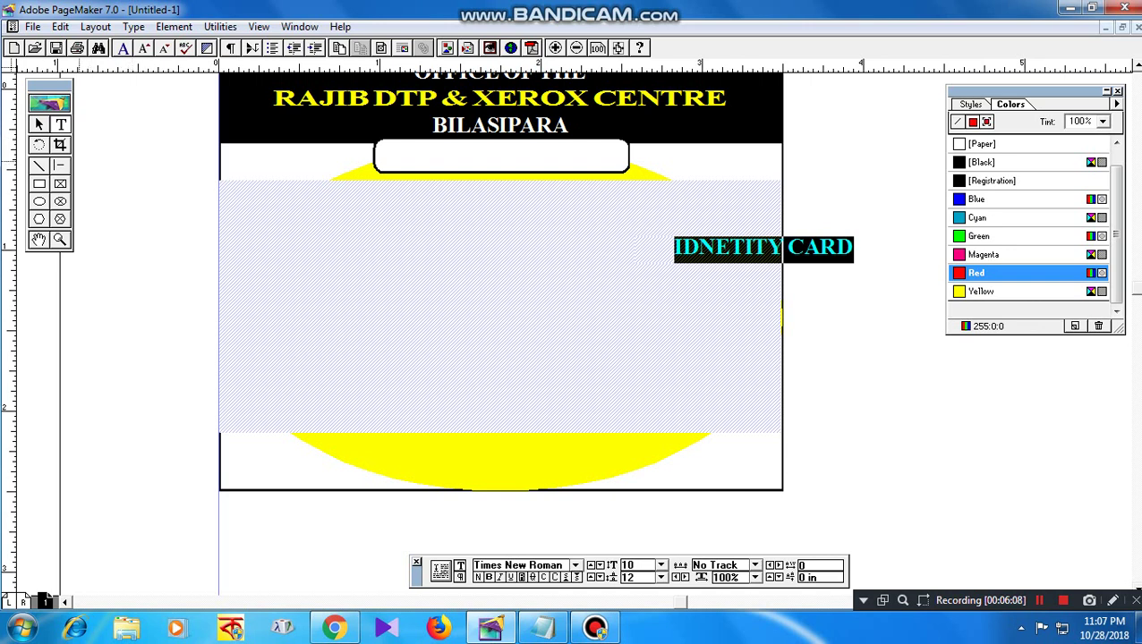
- Place the red IDNETITY CARD text inside the rounded white box and nudge it down to about Y 0.506 in
{"action": "left_click", "coordinate": [39, 124]}
{"action": "left_click_drag", "start_coordinate": [777, 251], "coordinate": [515, 156]}
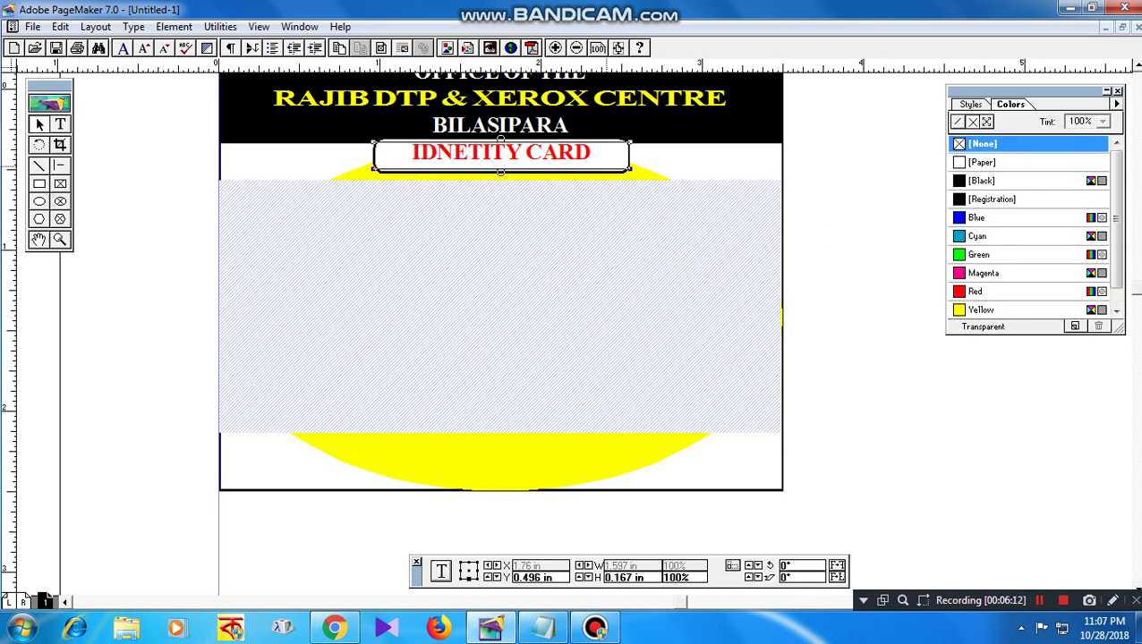
{"action": "double_click", "coordinate": [490, 154]}
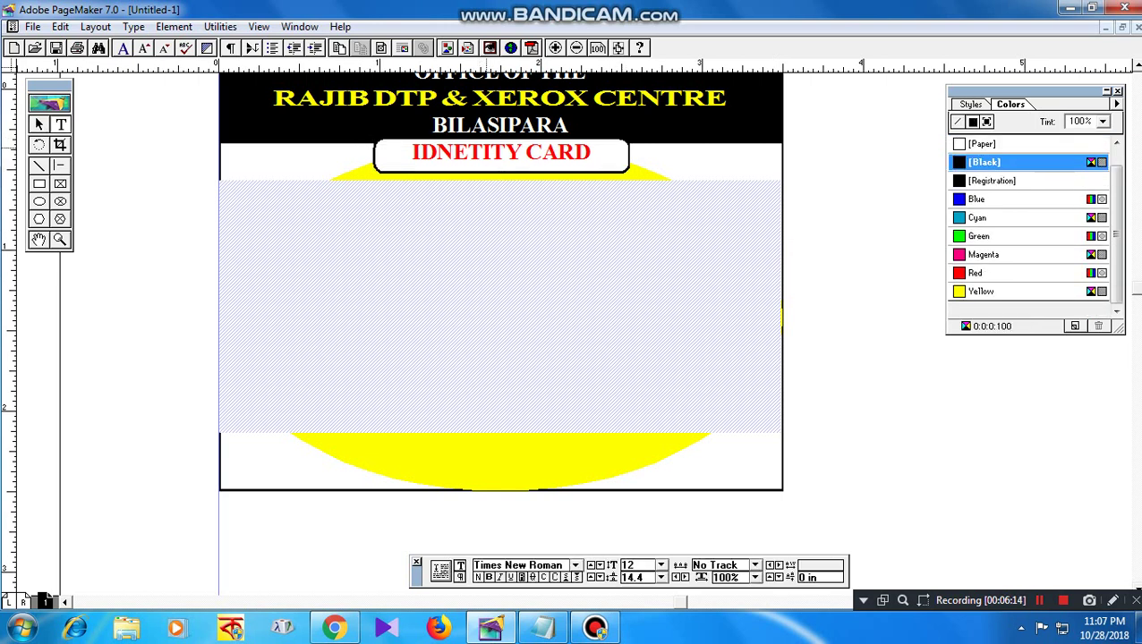
{"action": "key", "text": "shift+F1"}
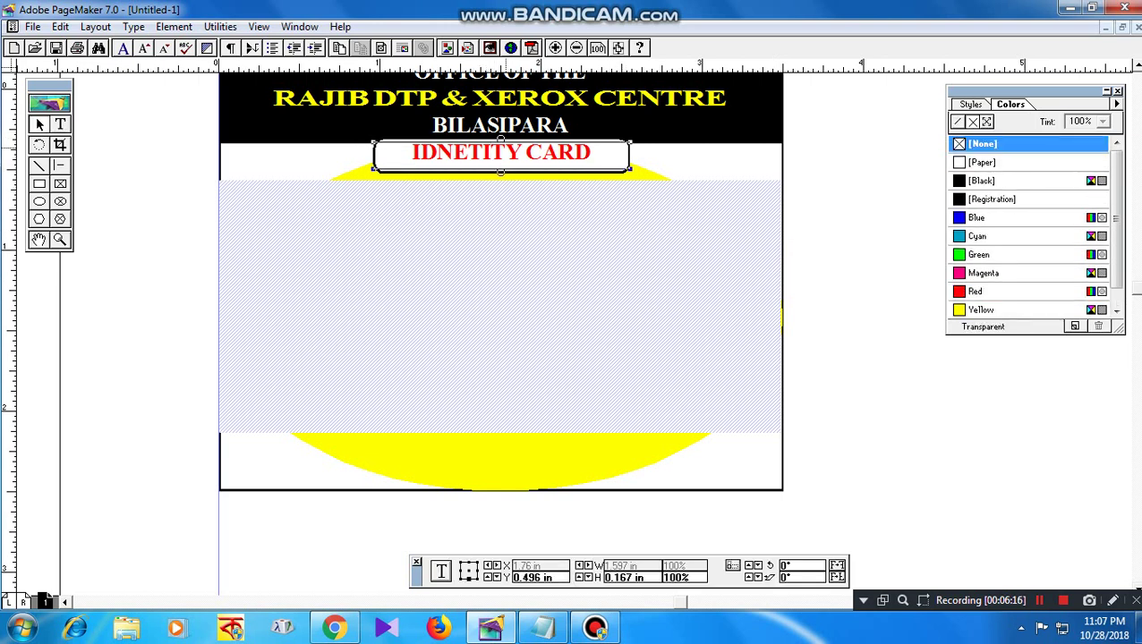
{"action": "key", "text": "Down"}
{"action": "key", "text": "Down"}
{"action": "key", "text": "Up"}
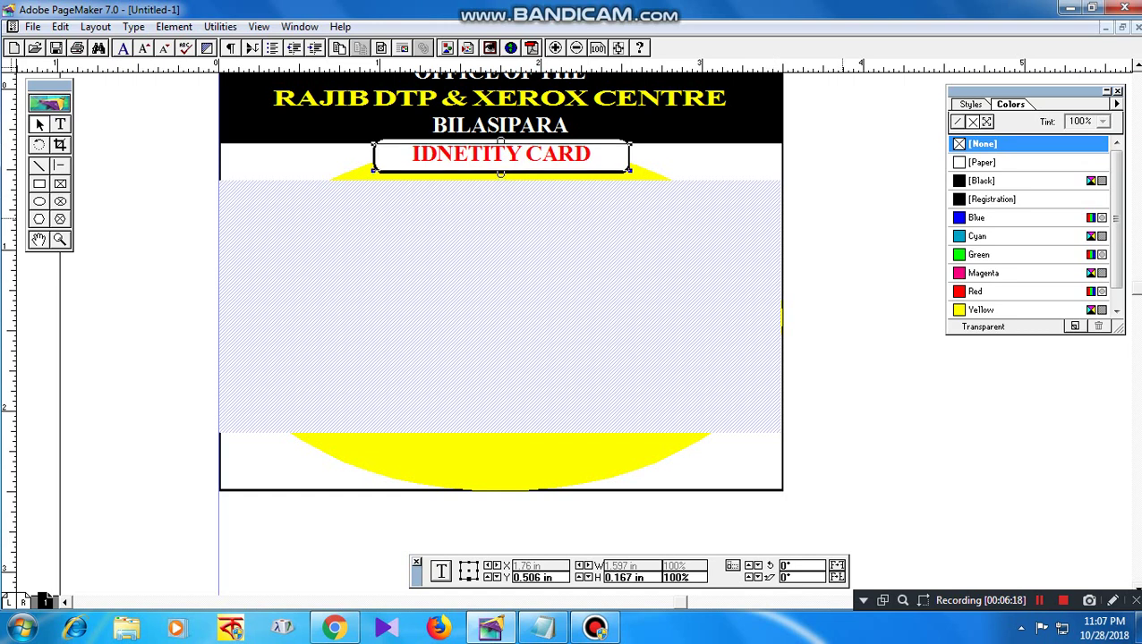
{"action": "left_click", "coordinate": [790, 220]}
- Raise the lower edge of the rounded white box so it fits more closely around the text
{"action": "left_click", "coordinate": [483, 173]}
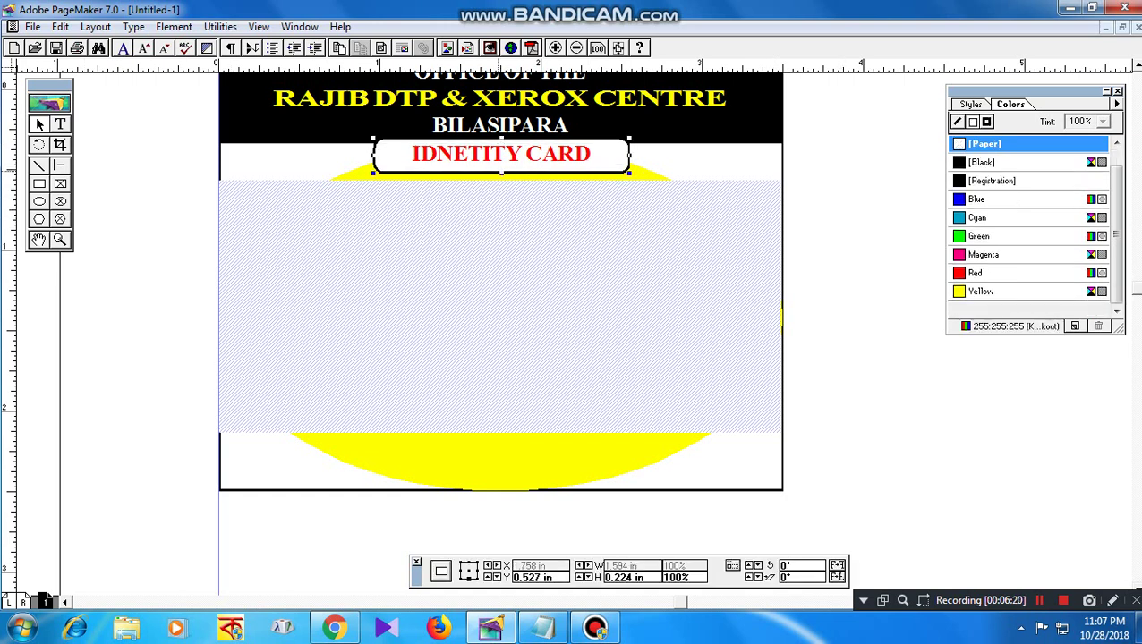
{"action": "left_click_drag", "start_coordinate": [501, 172], "coordinate": [501, 168]}
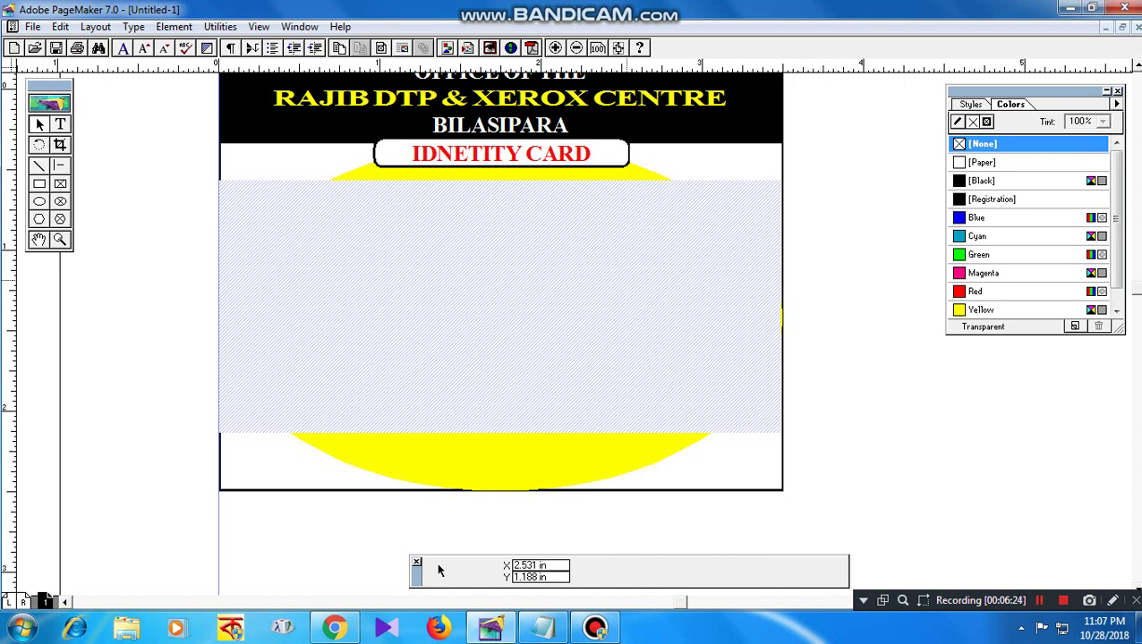
{"action": "key", "text": "Tab"}
- Extend the hatched rectangle up towards the label box and down towards the card's bottom, to a height of about 1.77 in
{"action": "left_click_drag", "start_coordinate": [499, 180], "coordinate": [499, 172]}
{"action": "left_click_drag", "start_coordinate": [493, 268], "coordinate": [493, 288]}
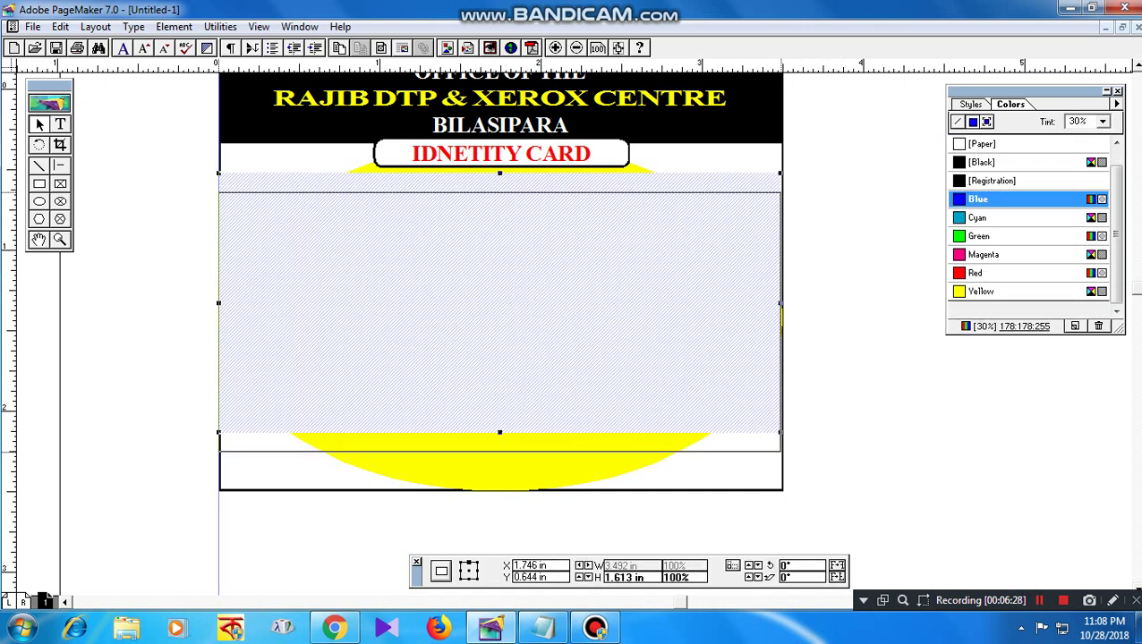
{"action": "mouse_move", "coordinate": [505, 452]}
{"action": "left_mouse_down"}
{"action": "mouse_move", "coordinate": [500, 442]}
{"action": "mouse_move", "coordinate": [499, 457]}
{"action": "left_mouse_up"}
{"action": "key", "text": "ctrl+z"}
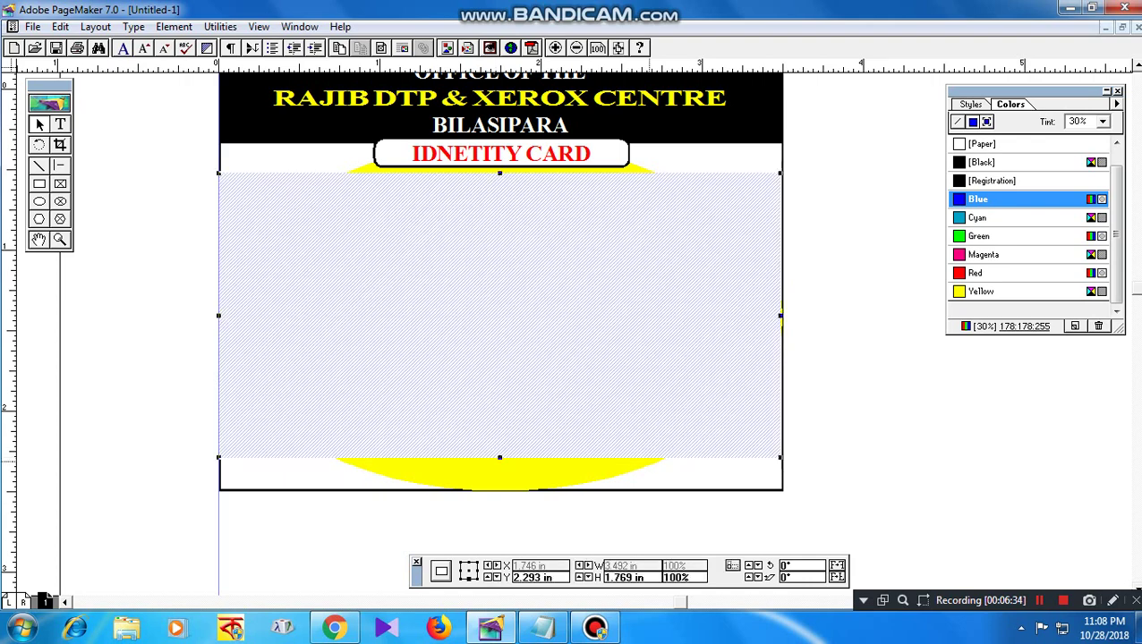
{"action": "left_click", "coordinate": [148, 286]}
- Draw a strip about 3.51 by 0.15 in along the card's bottom edge and fill it with Black
{"action": "left_click", "coordinate": [39, 184]}
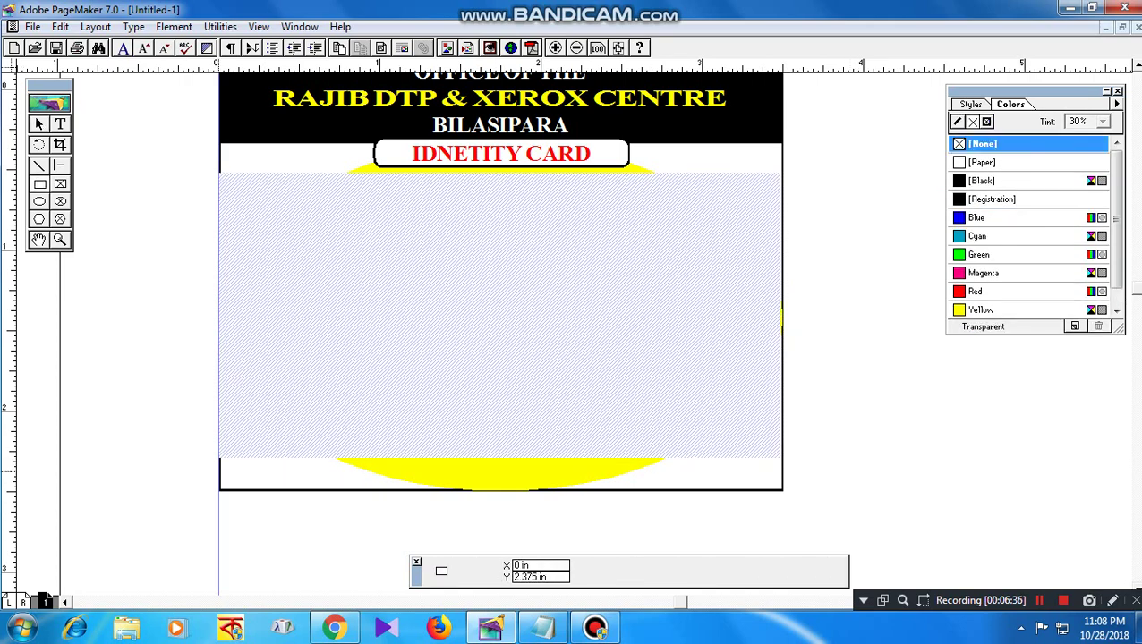
{"action": "left_click_drag", "start_coordinate": [219, 466], "coordinate": [782, 489]}
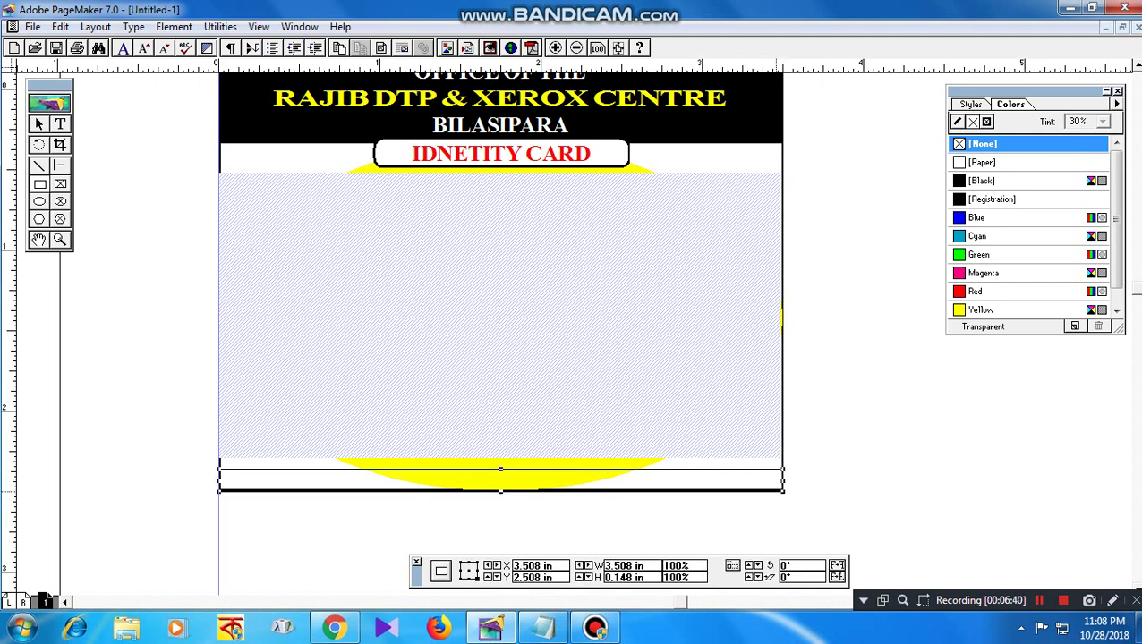
{"action": "left_click", "coordinate": [993, 181]}
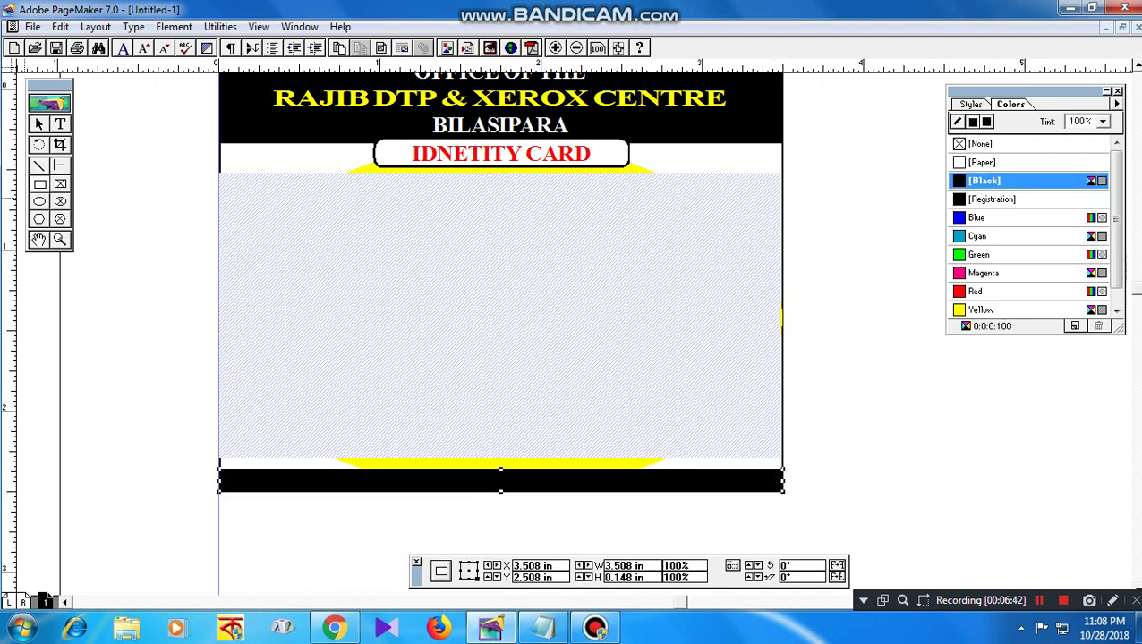
{"action": "left_click", "coordinate": [846, 385]}
- Make the bottom black strip slightly taller and trim the hatched rectangle's lower and upper edges to leave narrow gaps around it
{"action": "left_click", "coordinate": [519, 480]}
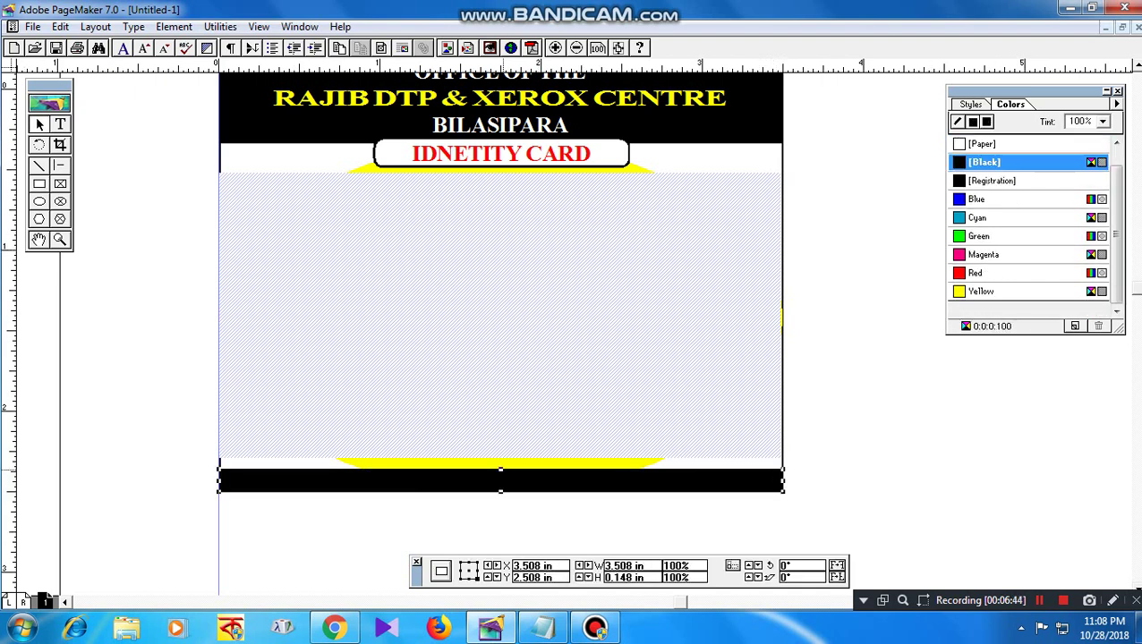
{"action": "left_click_drag", "start_coordinate": [501, 469], "coordinate": [501, 455]}
{"action": "left_click", "coordinate": [503, 444]}
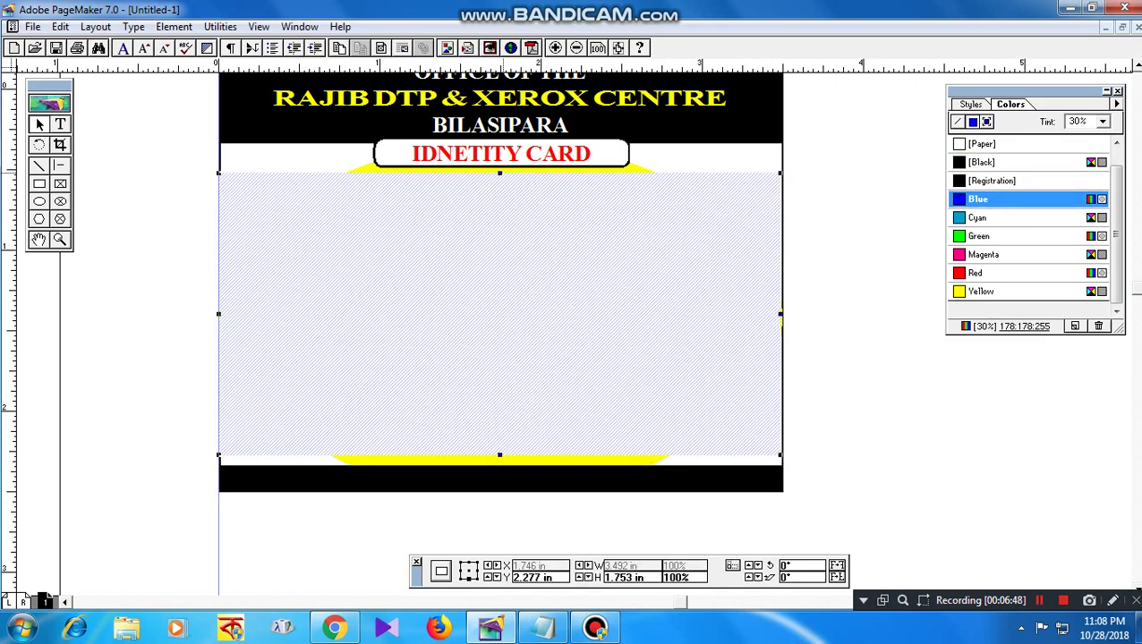
{"action": "left_click_drag", "start_coordinate": [500, 173], "coordinate": [500, 176]}
{"action": "left_click", "coordinate": [820, 334]}
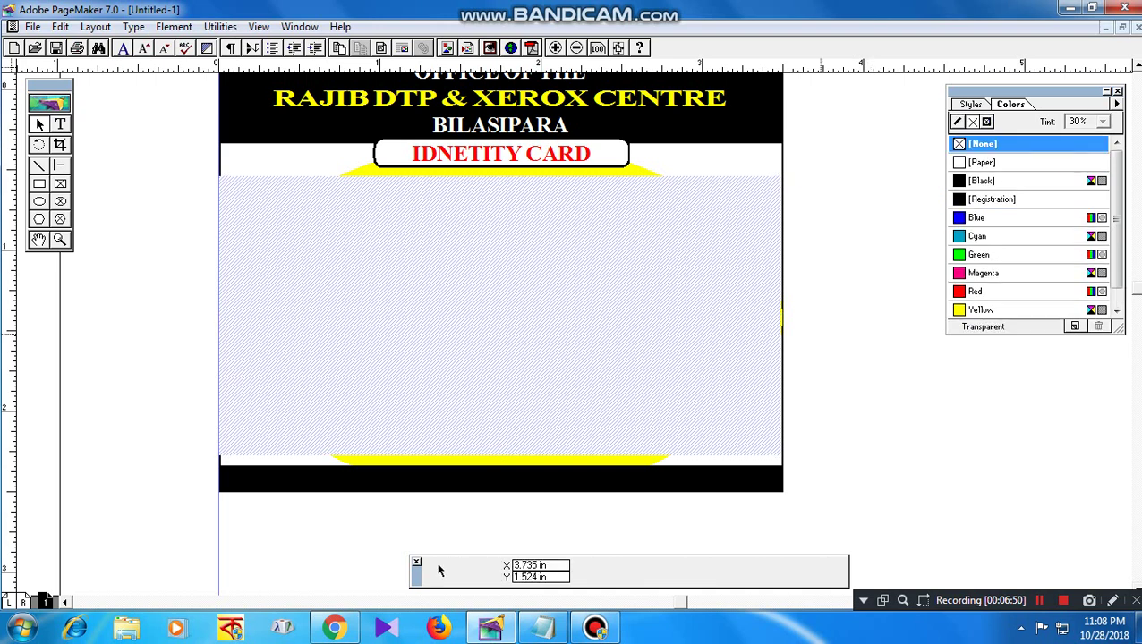
- Draw a photo box about 0.59 by 0.75 in in the hatched area's upper right corner and fill it with Paper
{"action": "key", "text": "shift+F4"}
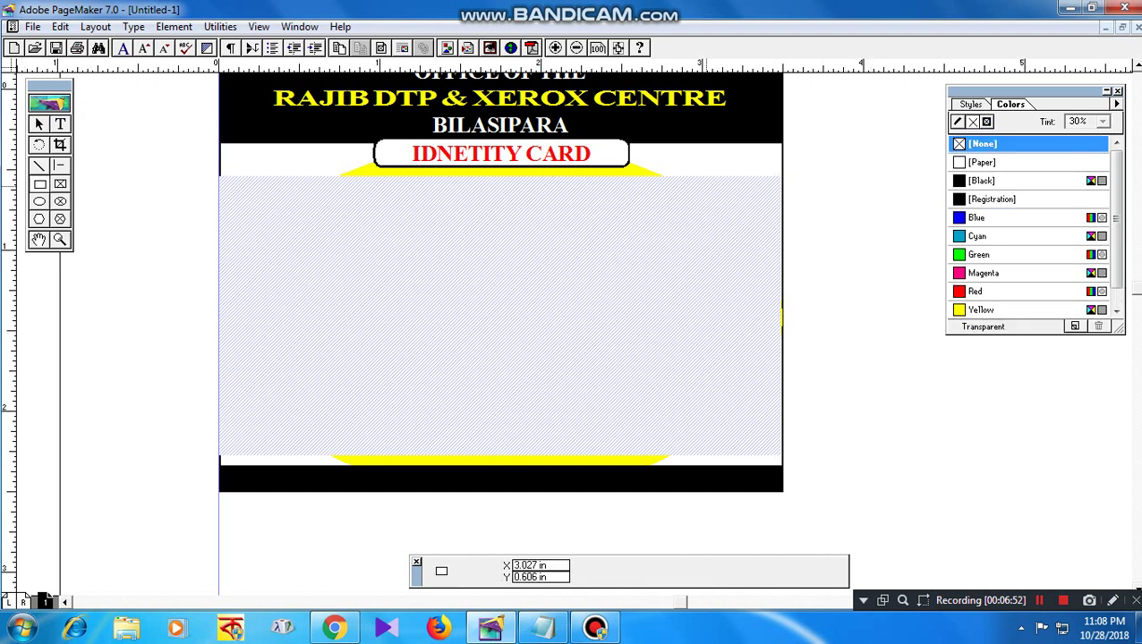
{"action": "left_click_drag", "start_coordinate": [705, 186], "coordinate": [776, 284]}
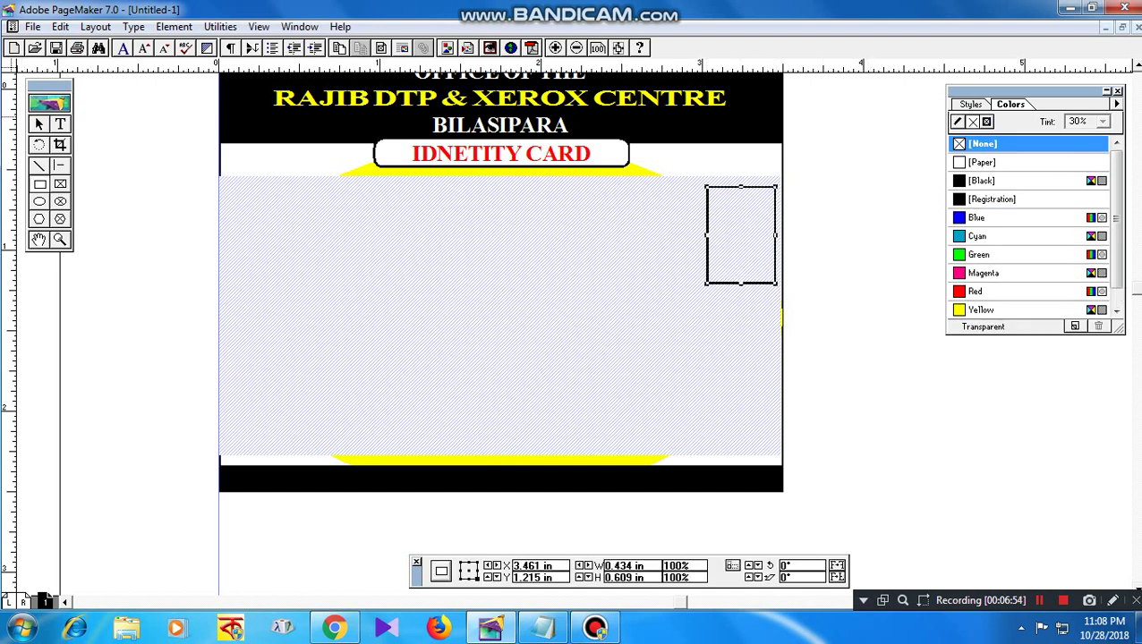
{"action": "left_click", "coordinate": [38, 124]}
{"action": "left_click", "coordinate": [707, 235]}
{"action": "left_click_drag", "start_coordinate": [707, 235], "coordinate": [682, 231]}
{"action": "left_click_drag", "start_coordinate": [729, 284], "coordinate": [730, 305]}
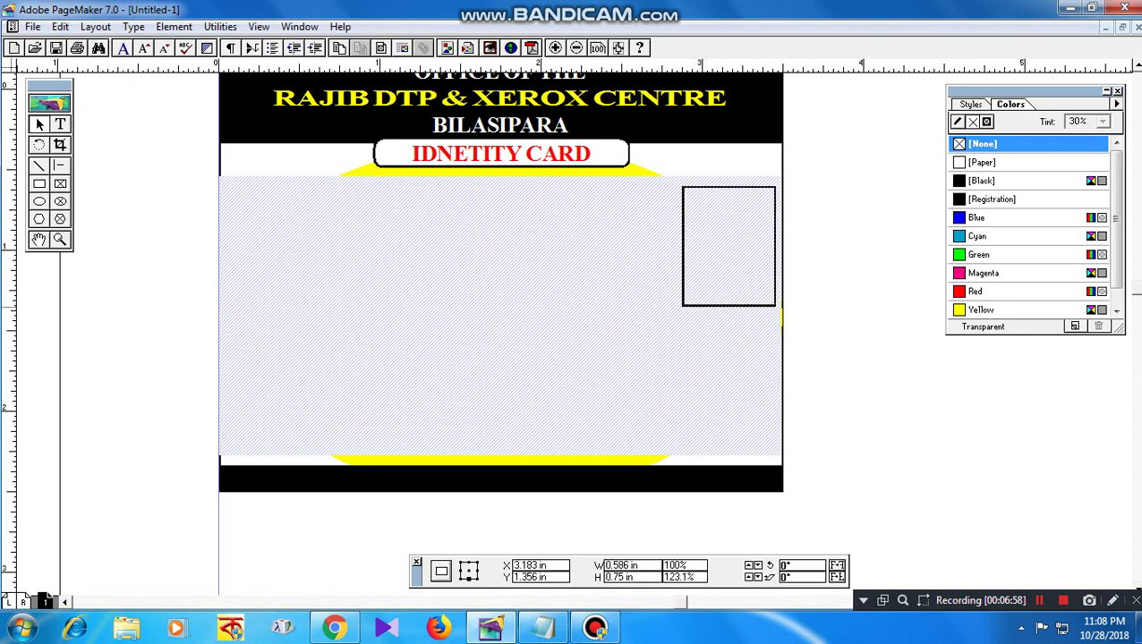
{"action": "left_click", "coordinate": [981, 162]}
{"action": "left_click", "coordinate": [906, 259]}
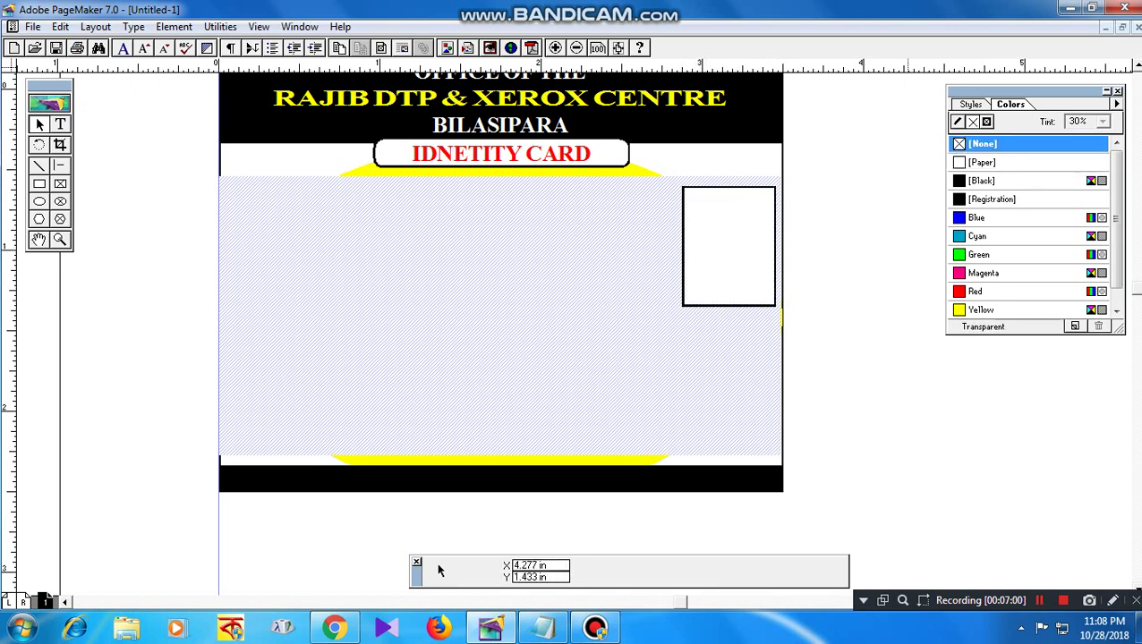
- Create a text block across the hatched area beside the photo box with the line "Name of Student"
{"action": "left_click", "coordinate": [61, 124]}
{"action": "left_click_drag", "start_coordinate": [245, 202], "coordinate": [655, 236]}
{"action": "type", "text": "nAME"}
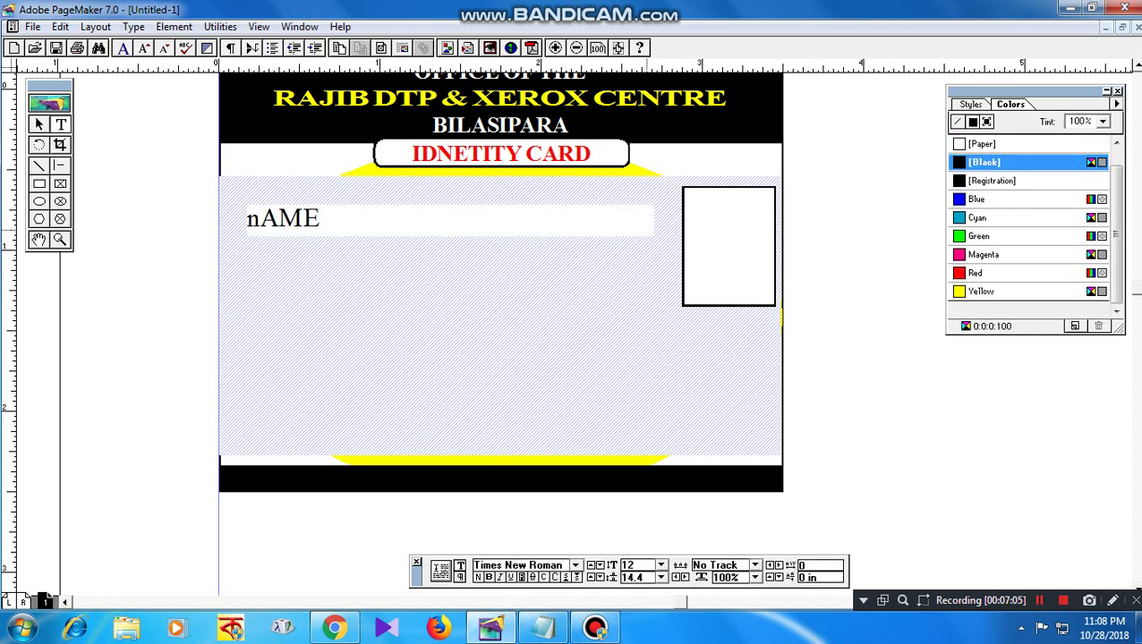
{"action": "key", "text": "ctrl+a"}
{"action": "type", "text": "Name "}
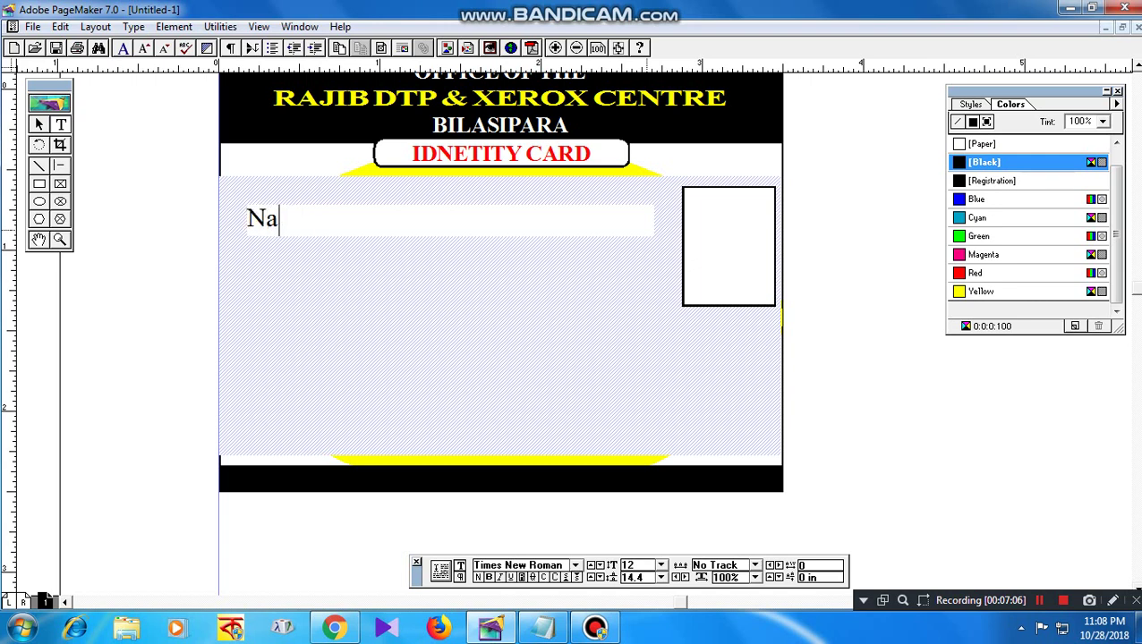
{"action": "type", "text": "of Std"}
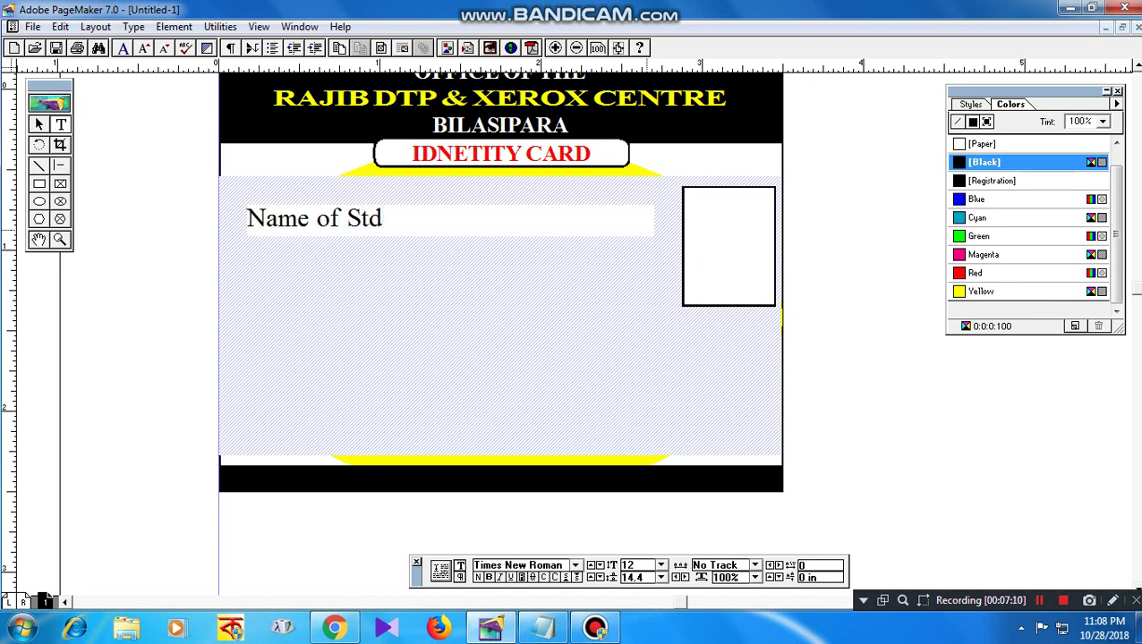
{"action": "key", "text": "BackSpace"}
{"action": "type", "text": "udent"}
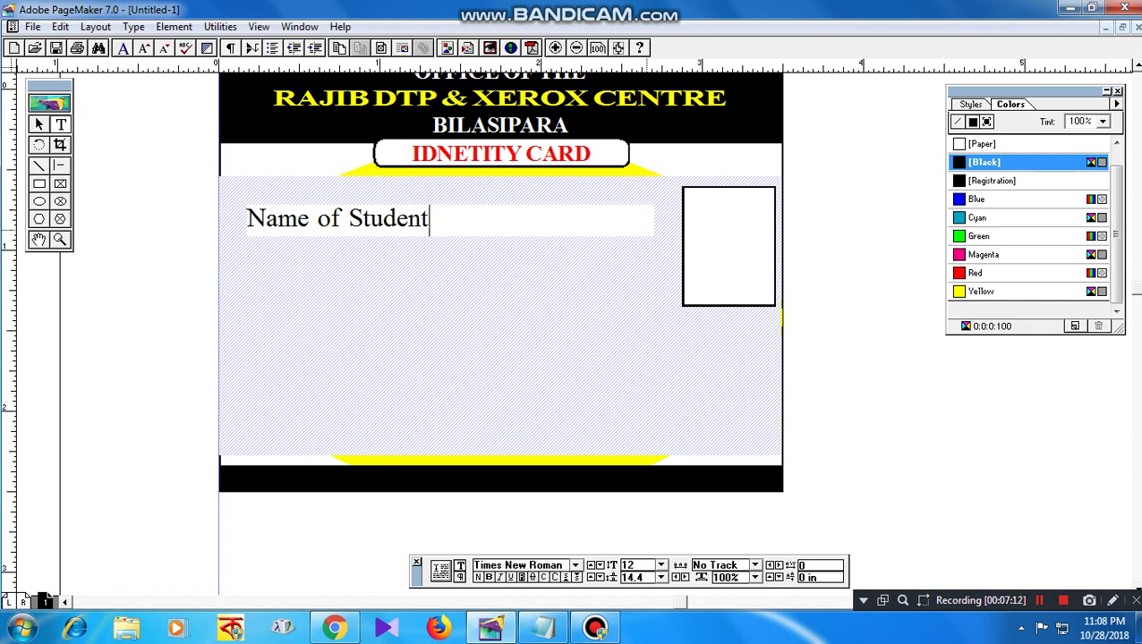
- Add the lines "Address :" and "Roll No." below the student name label
{"action": "key", "text": "Return"}
{"action": "type", "text": "Namee"}
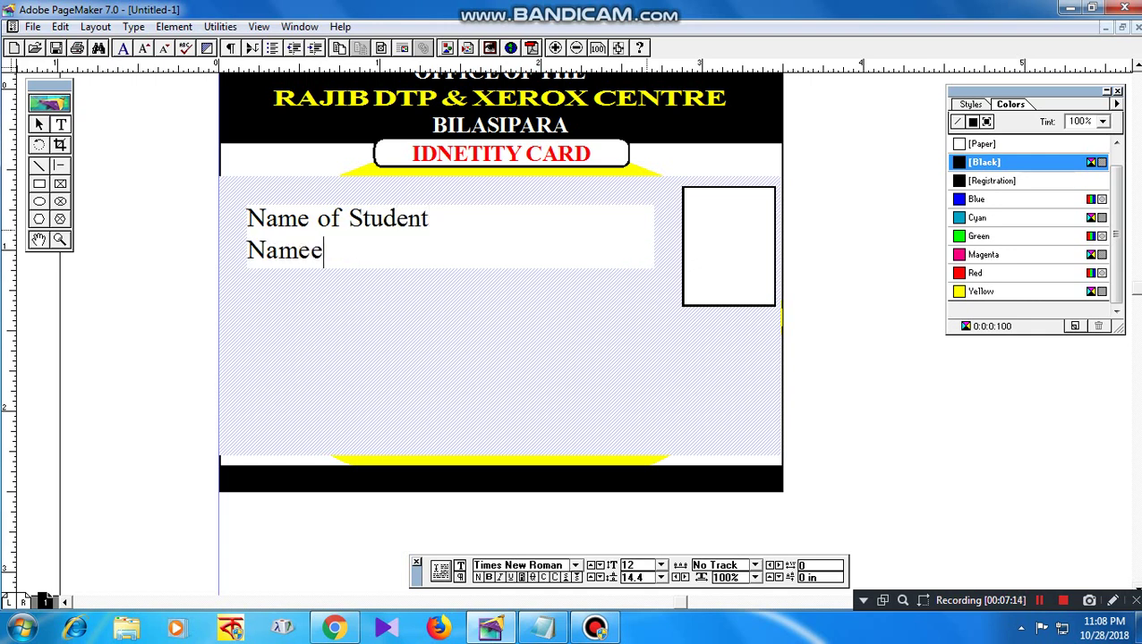
{"action": "key", "text": "shift+Home"}
{"action": "type", "text": "Addre"}
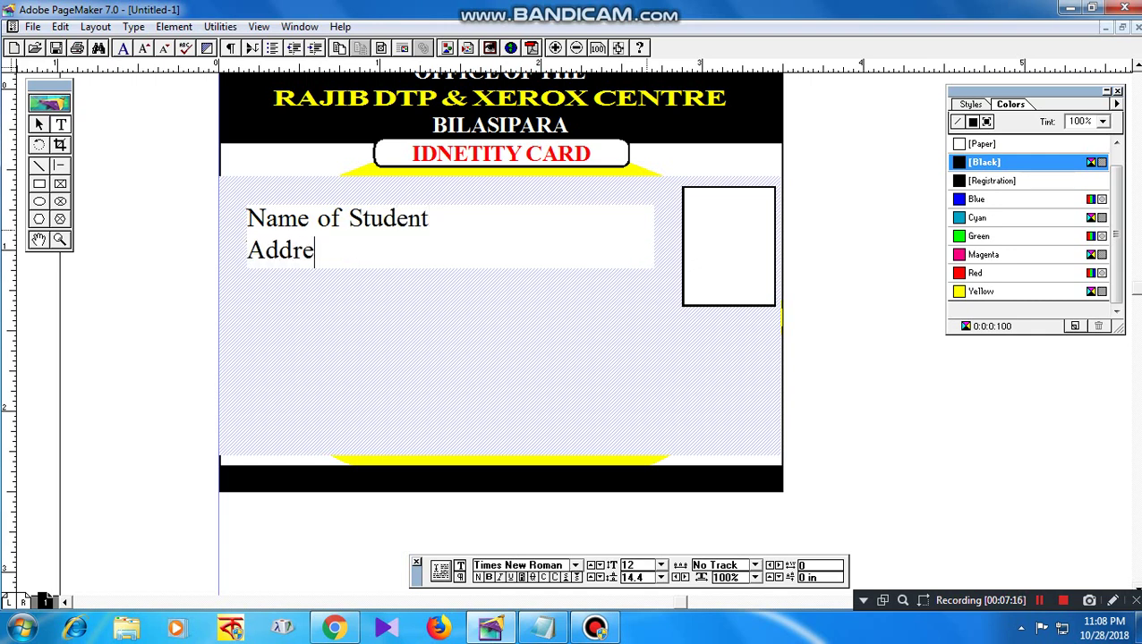
{"action": "type", "text": "ss :"}
{"action": "key", "text": "Return"}
{"action": "type", "text": "Roll No"}
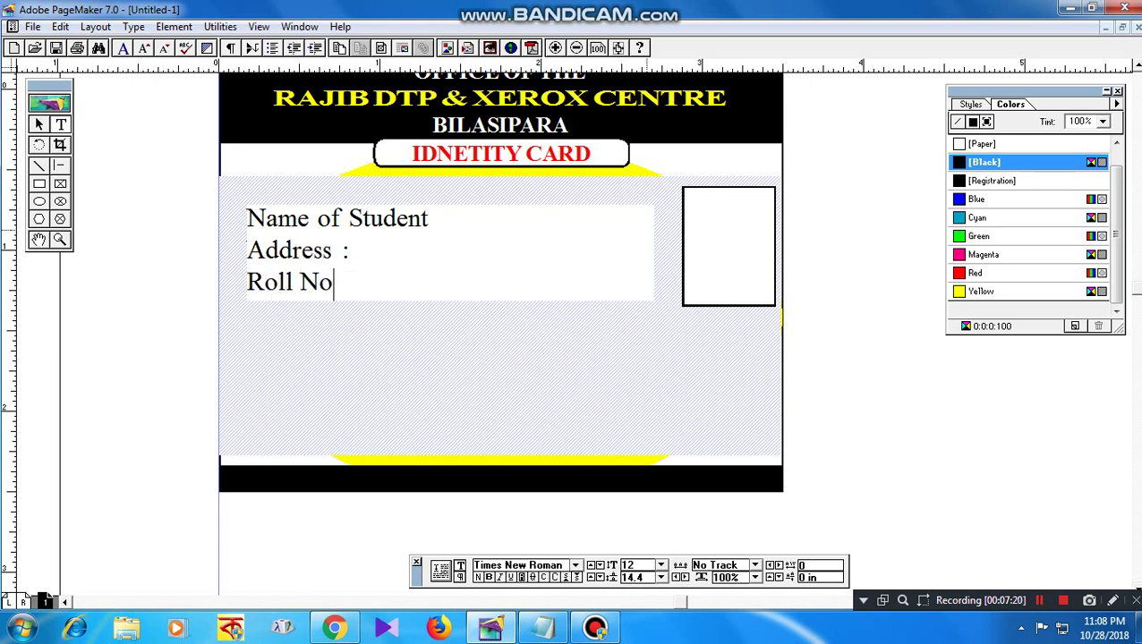
{"action": "type", "text": "."}
- Add the lines "Class -", "Date of Birth" and "Mobile No." to the details text
{"action": "key", "text": "Return"}
{"action": "type", "text": "lass -"}
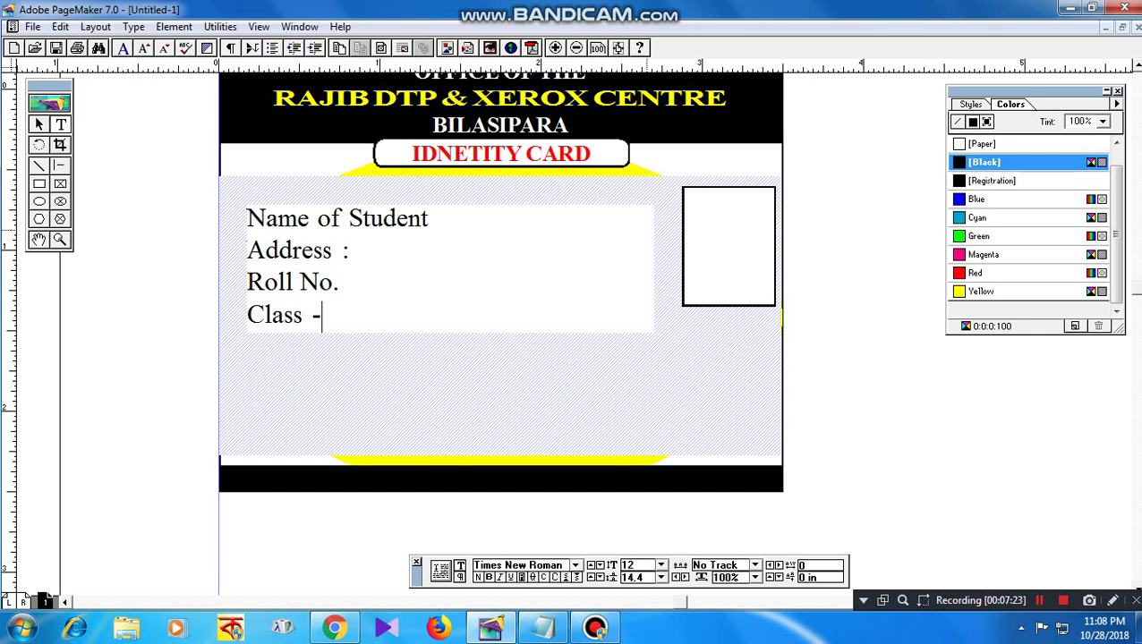
{"action": "key", "text": "Return"}
{"action": "type", "text": "D"}
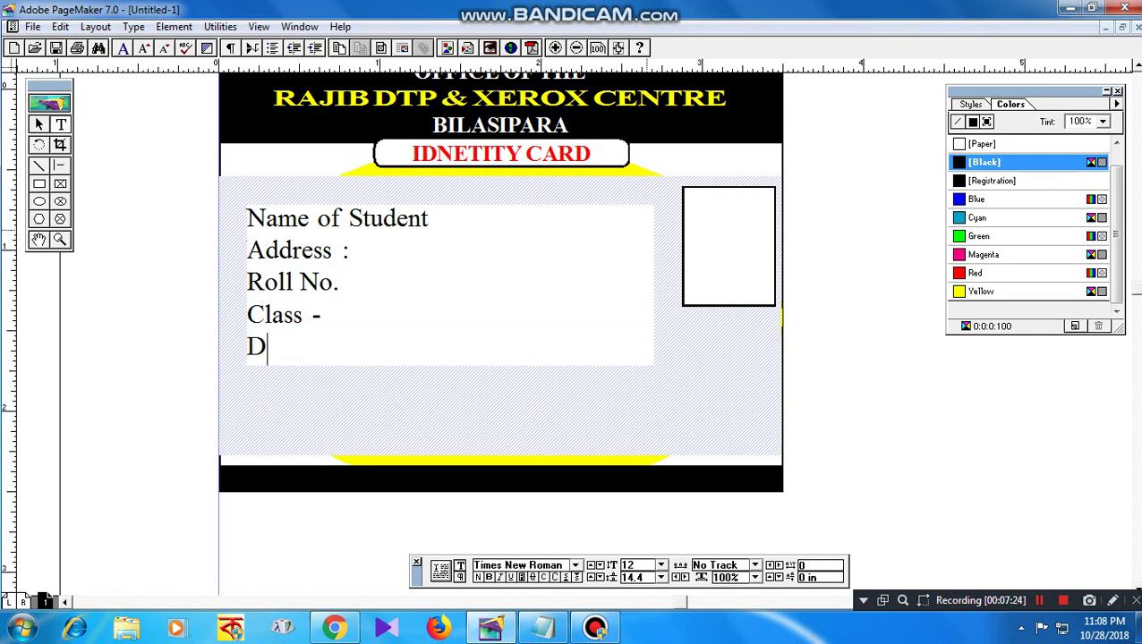
{"action": "type", "text": "ate of Birth"}
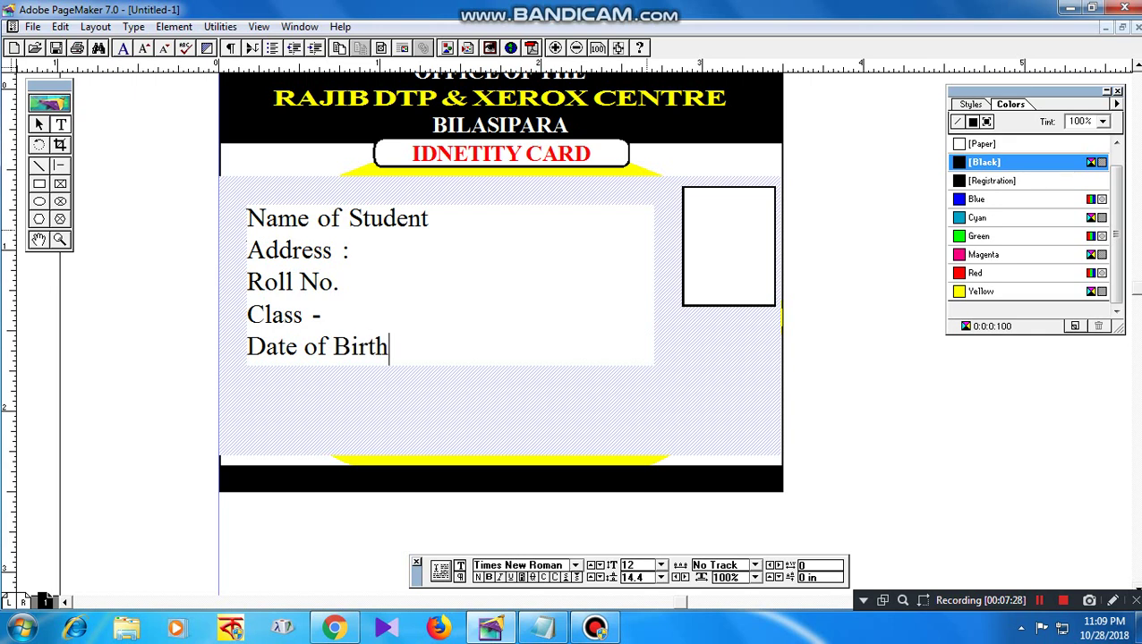
{"action": "key", "text": "Return"}
{"action": "type", "text": "C"}
{"action": "key", "text": "BackSpace"}
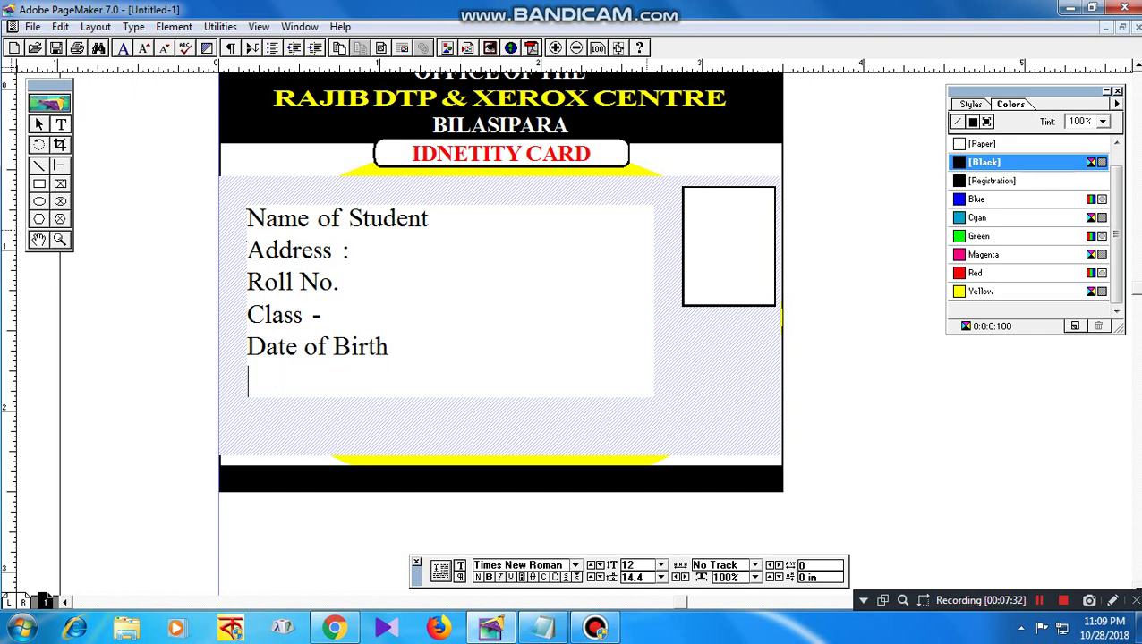
{"action": "type", "text": "Mobile No."}
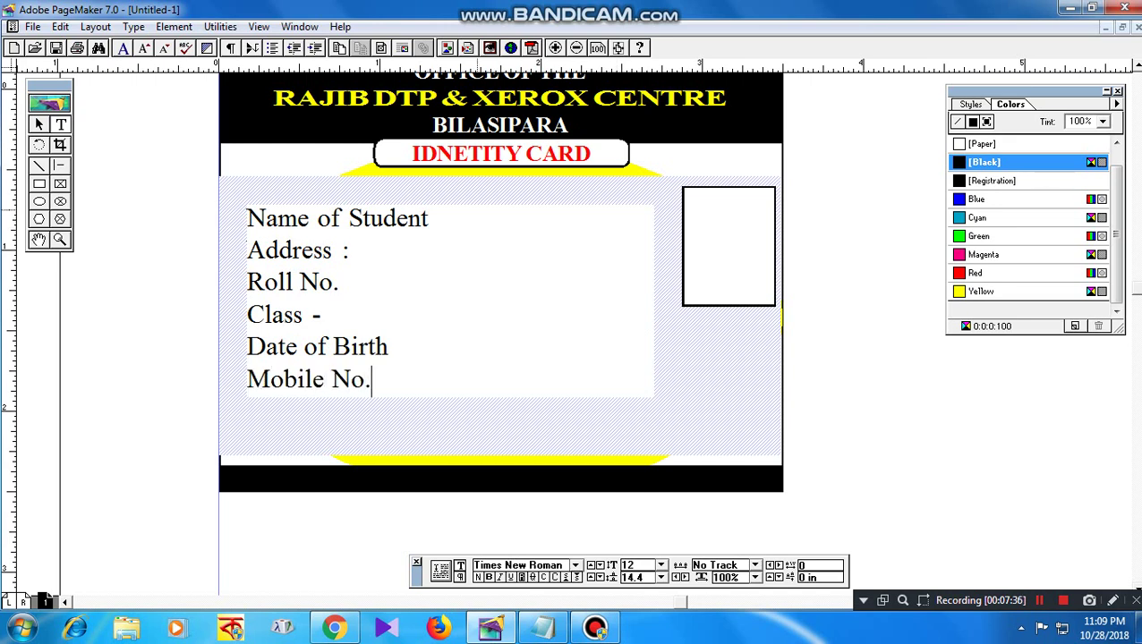
- Insert the line "Guardian Name :" between the date of birth and mobile number lines
{"action": "left_click", "coordinate": [401, 353]}
{"action": "key", "text": "Return"}
{"action": "type", "text": "Gu"}
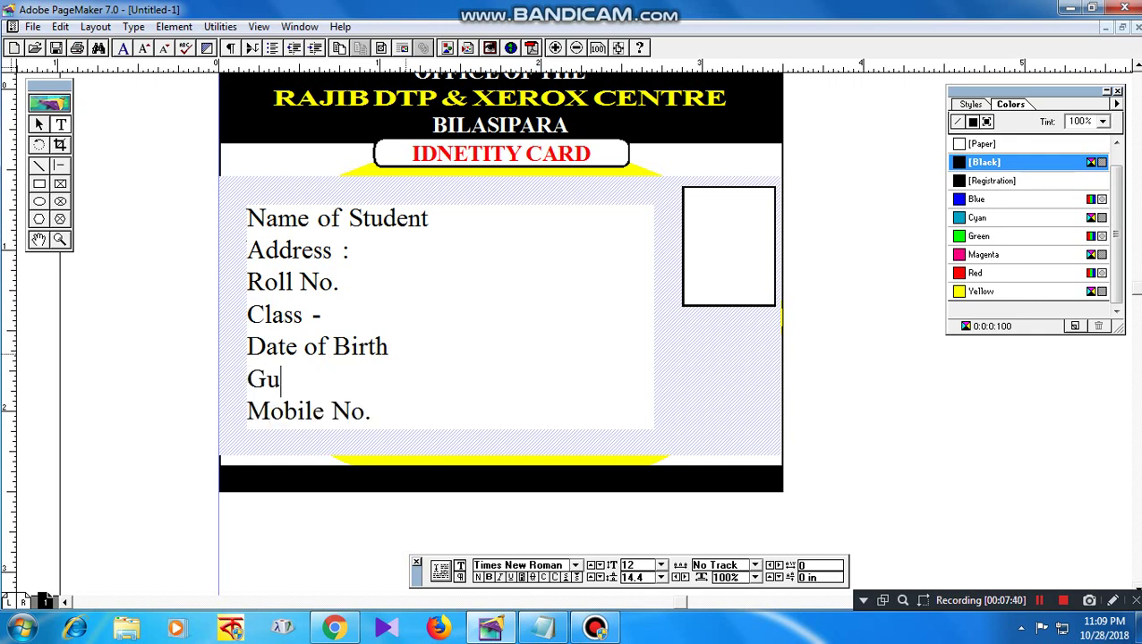
{"action": "type", "text": "ardian N"}
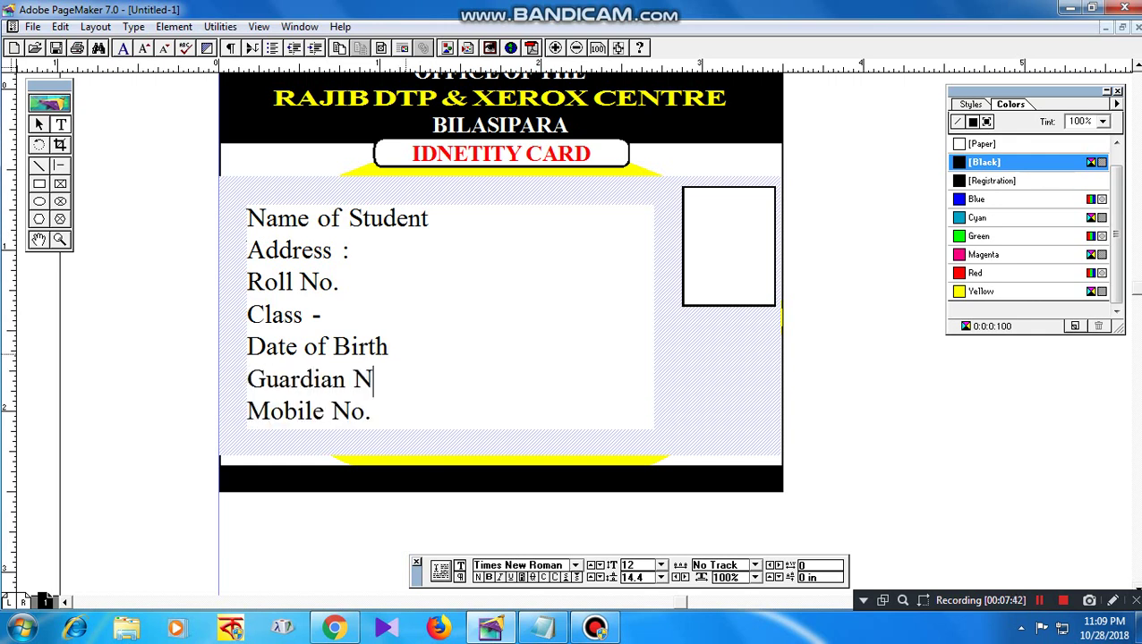
{"action": "type", "text": "ame "}
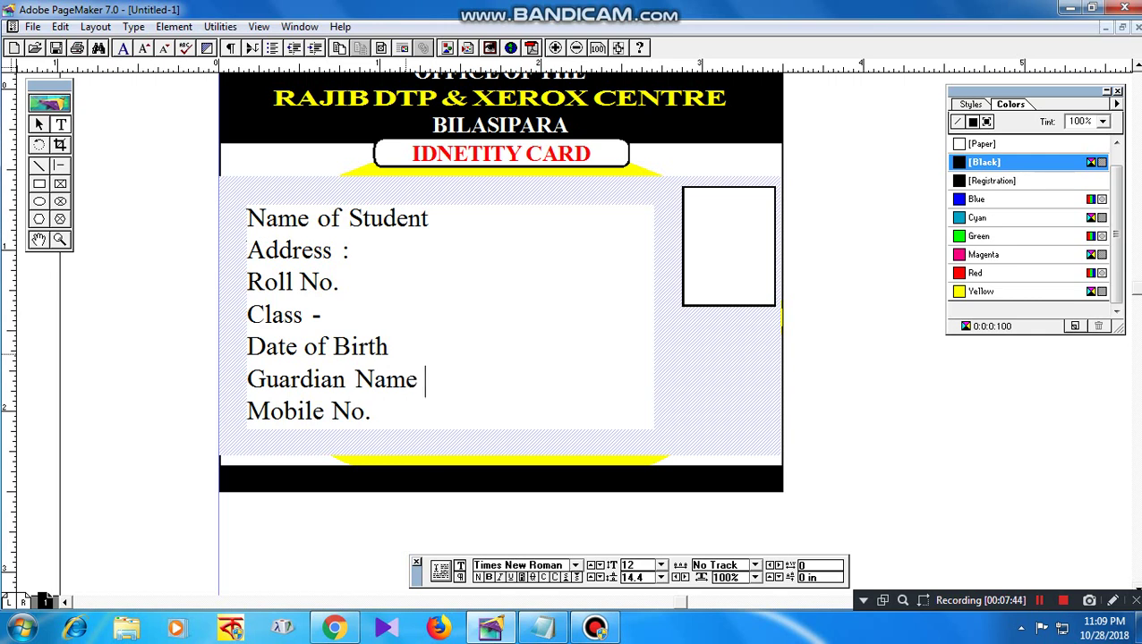
{"action": "type", "text": ":"}
- End the Date of Birth, Class and Roll No. labels with colons, replacing the dash after Class
{"action": "key", "text": "Up"}
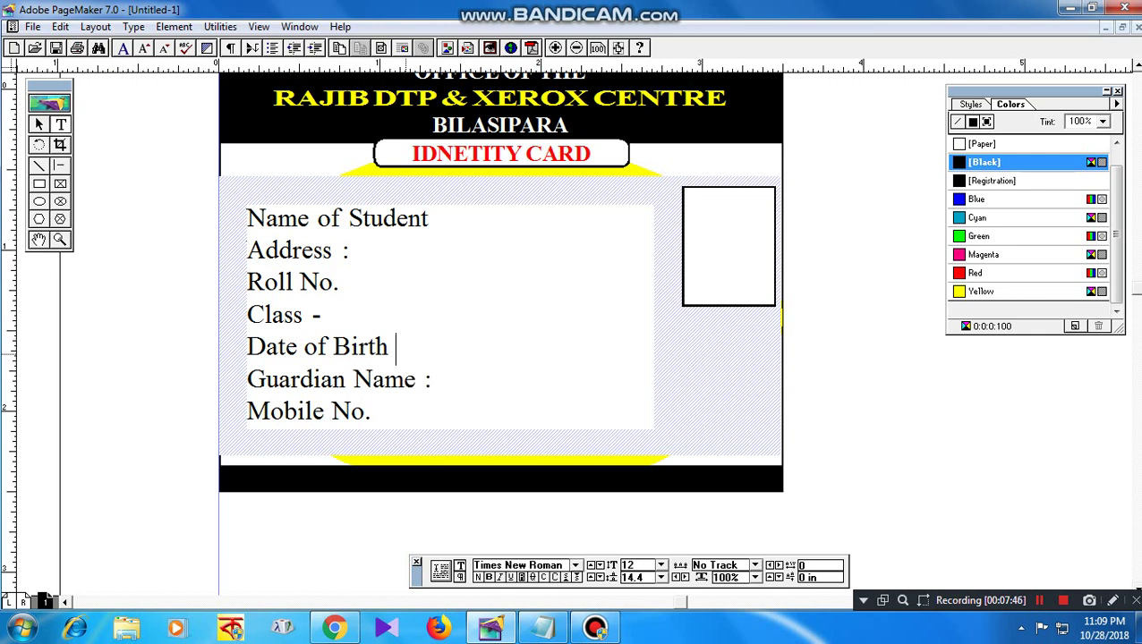
{"action": "type", "text": ":"}
{"action": "key", "text": "BackSpace"}
{"action": "type", "text": ":"}
{"action": "key", "text": "Up"}
{"action": "key", "text": "End"}
- Format all the student details text as bold, 10 pt with 14 pt leading
{"action": "key", "text": "ctrl+a"}
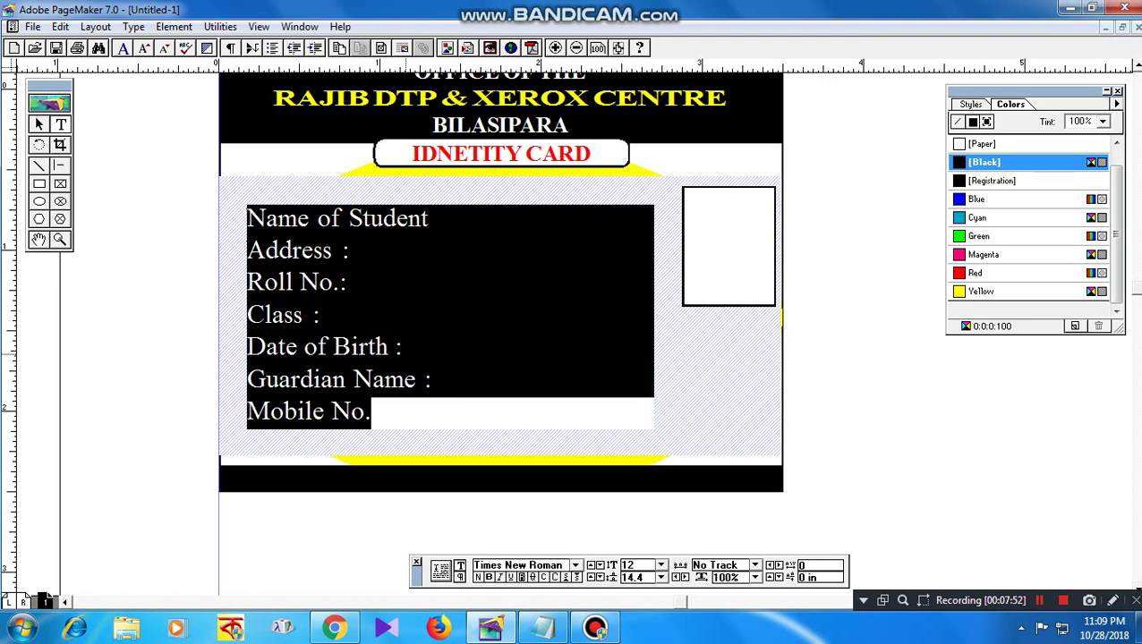
{"action": "key", "text": "ctrl+shift+comma"}
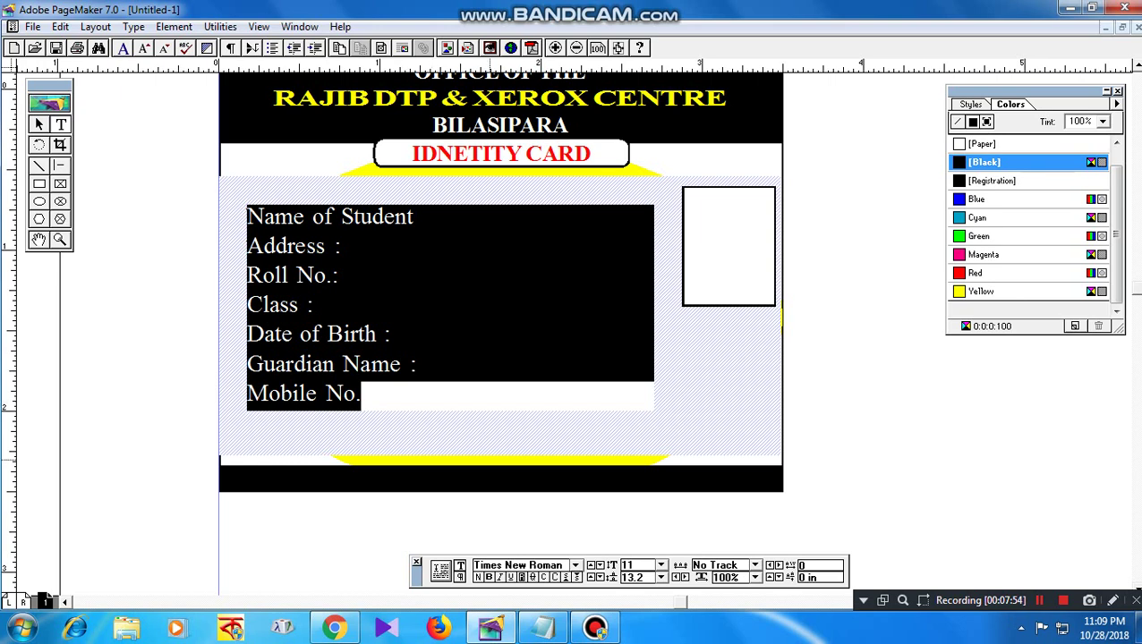
{"action": "key", "text": "ctrl+shift+b"}
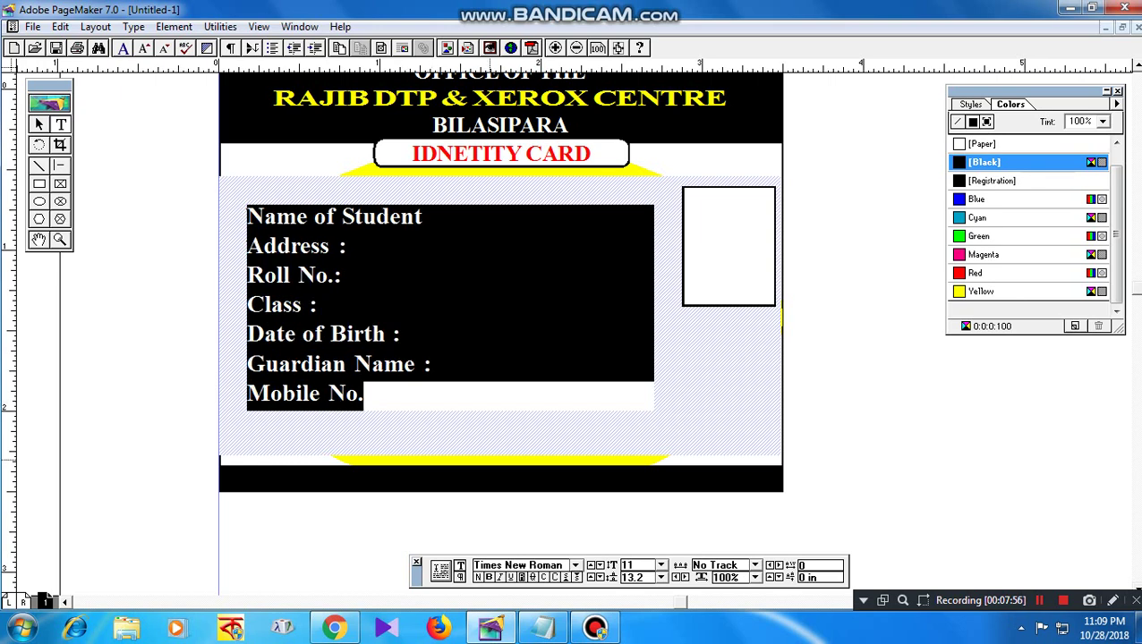
{"action": "key", "text": "ctrl+shift+comma"}
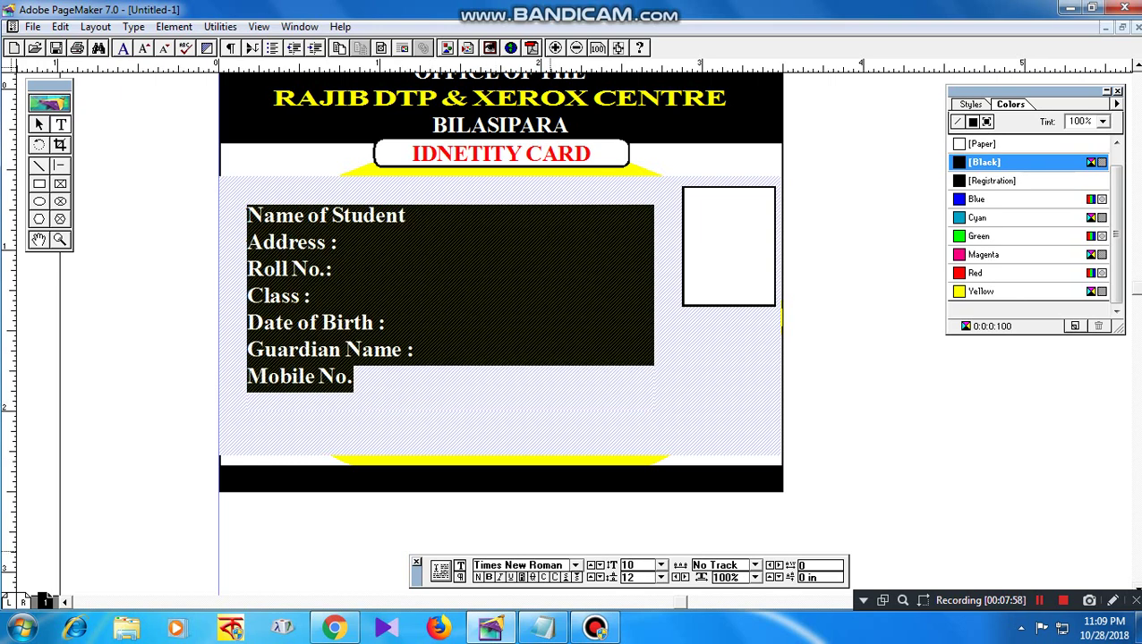
{"action": "double_click", "coordinate": [628, 578]}
{"action": "type", "text": "1"}
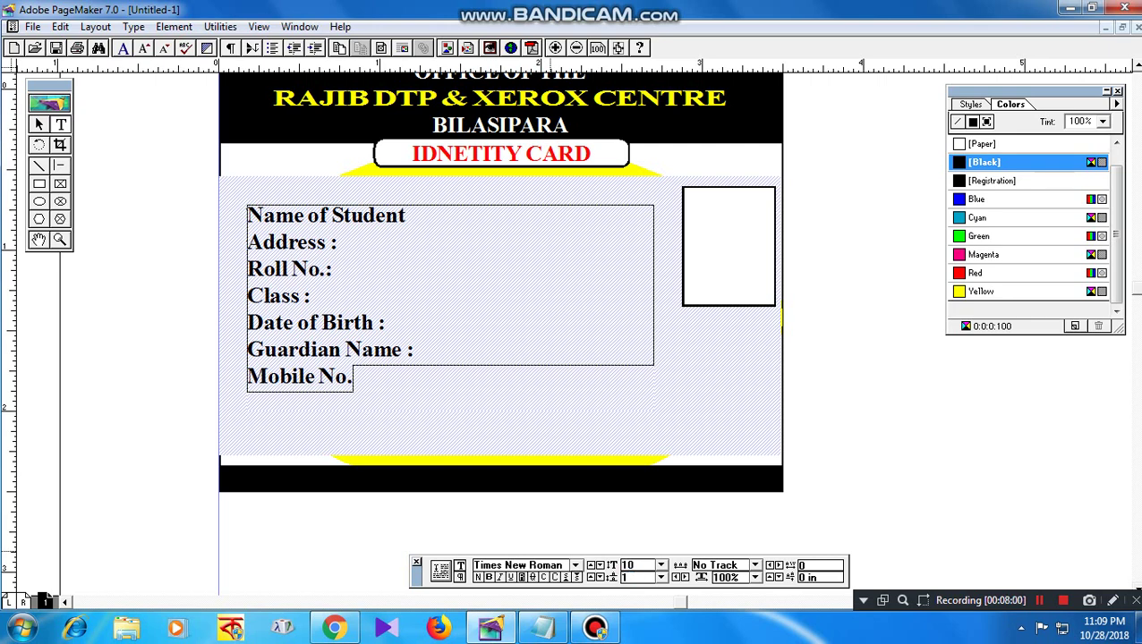
{"action": "type", "text": "4"}
{"action": "key", "text": "Return"}
- Add a colon after "Name of Student" and color the whole details text Blue at 100% tint
{"action": "left_click", "coordinate": [419, 221]}
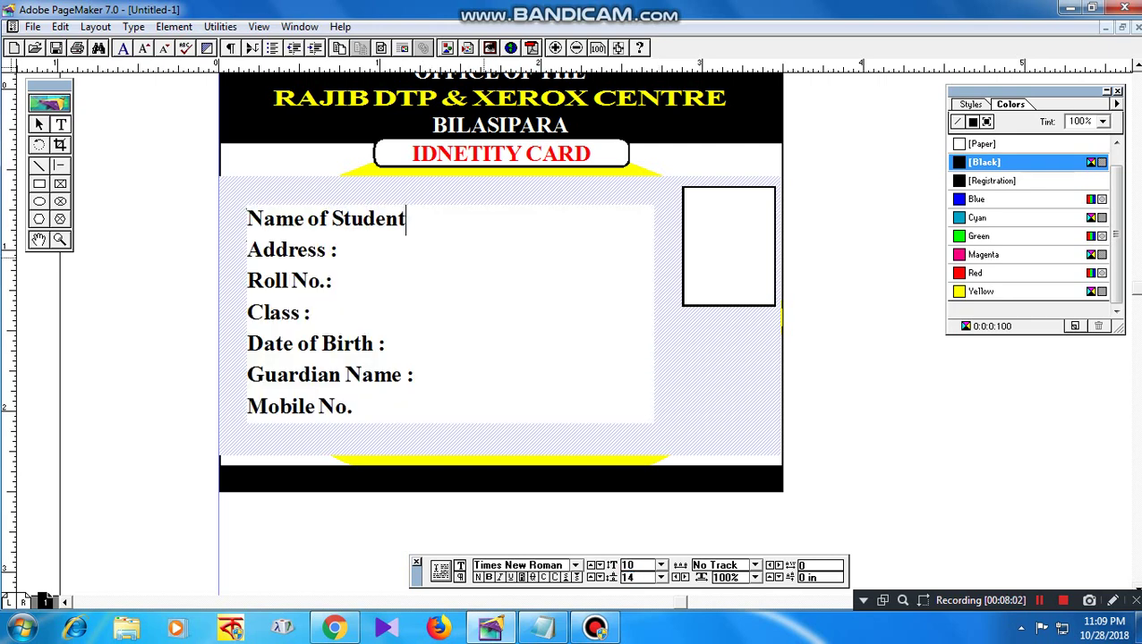
{"action": "type", "text": ":"}
{"action": "key", "text": "ctrl+a"}
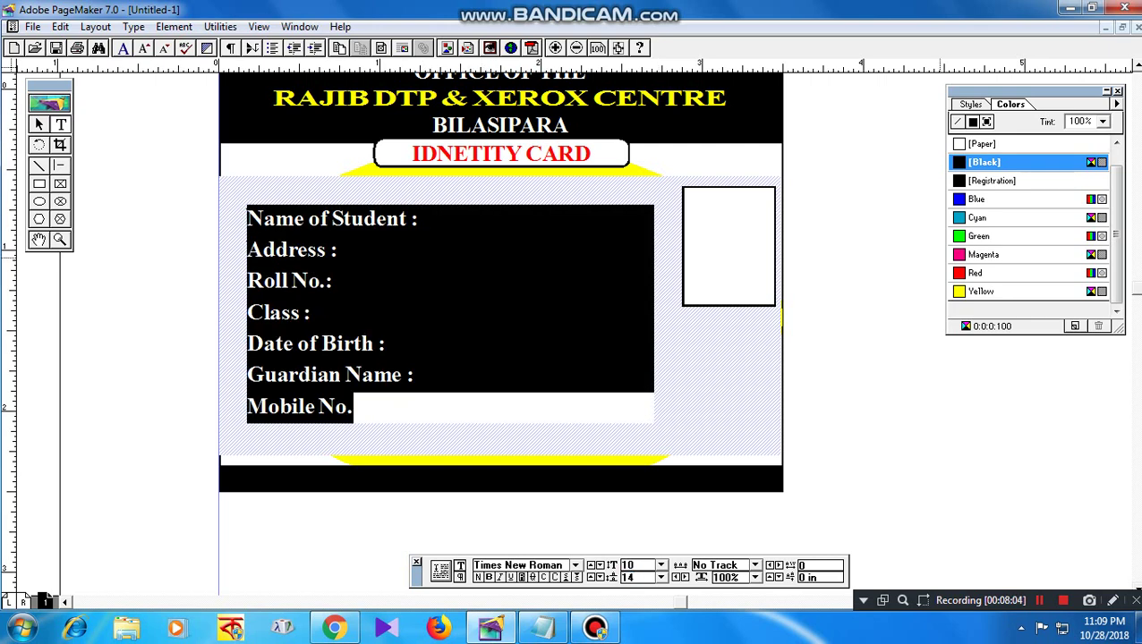
{"action": "left_click", "coordinate": [978, 199]}
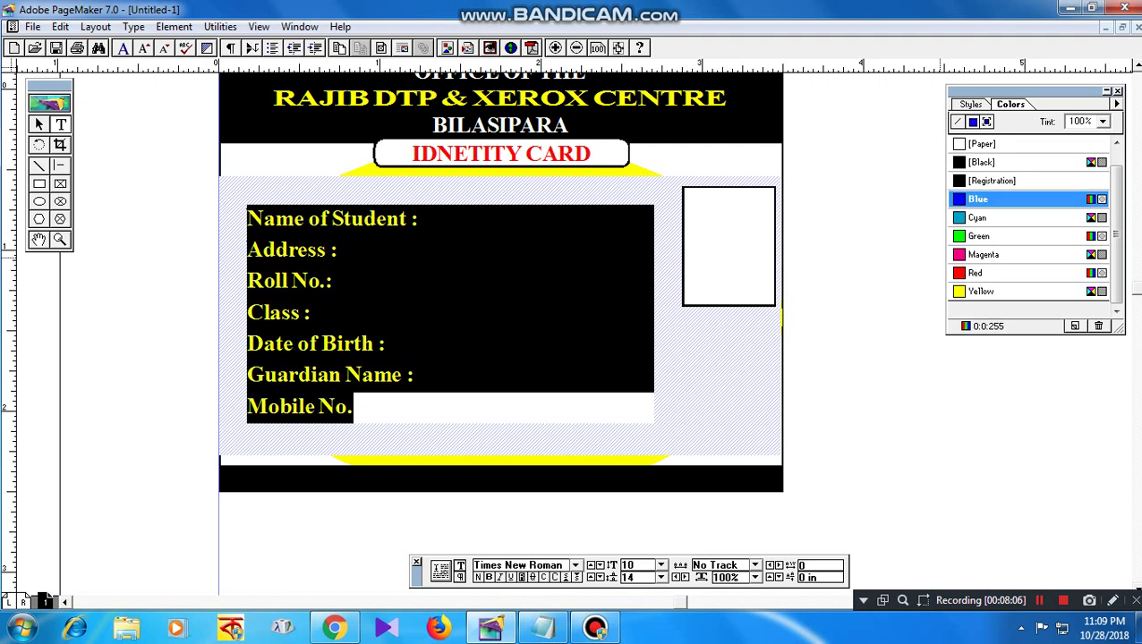
{"action": "left_click", "coordinate": [1103, 121]}
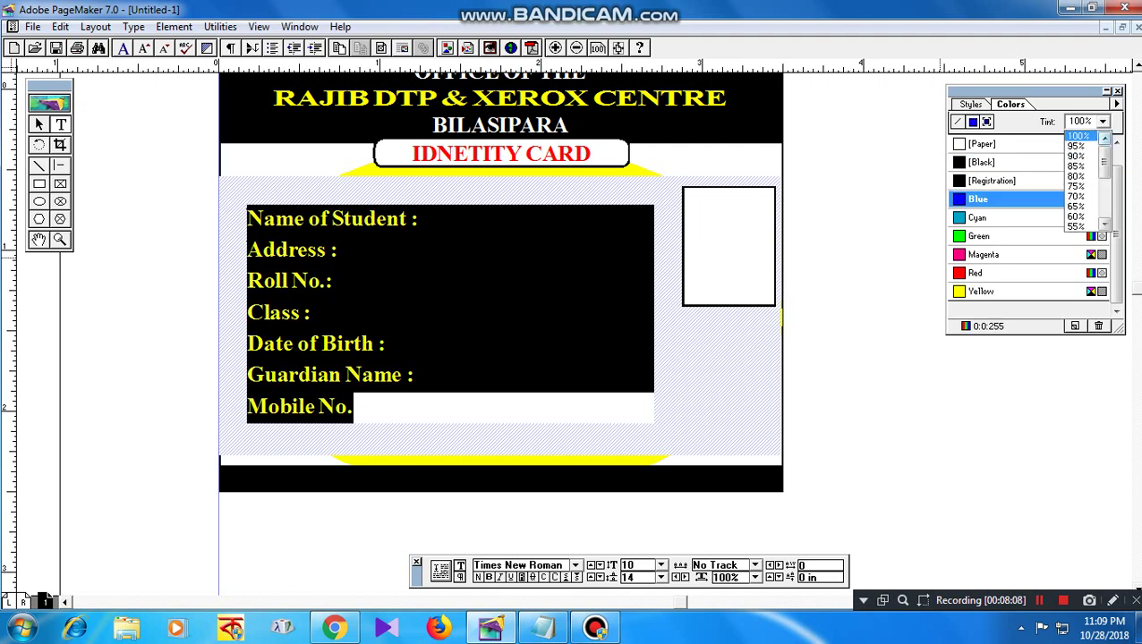
{"action": "left_click", "coordinate": [1078, 136]}
{"action": "left_click", "coordinate": [669, 225]}
- Change the color of the hatched background behind the details to Green
{"action": "key", "text": "ctrl+1"}
{"action": "left_click", "coordinate": [652, 362], "text": "ctrl"}
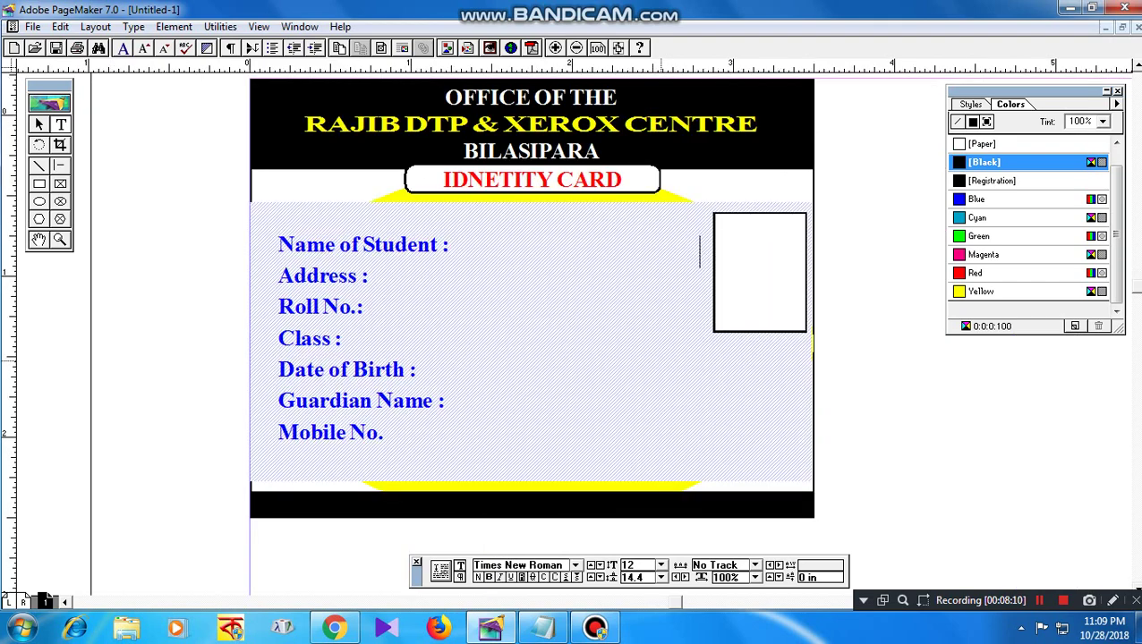
{"action": "left_click_drag", "start_coordinate": [651, 361], "coordinate": [723, 367]}
{"action": "left_click", "coordinate": [537, 259]}
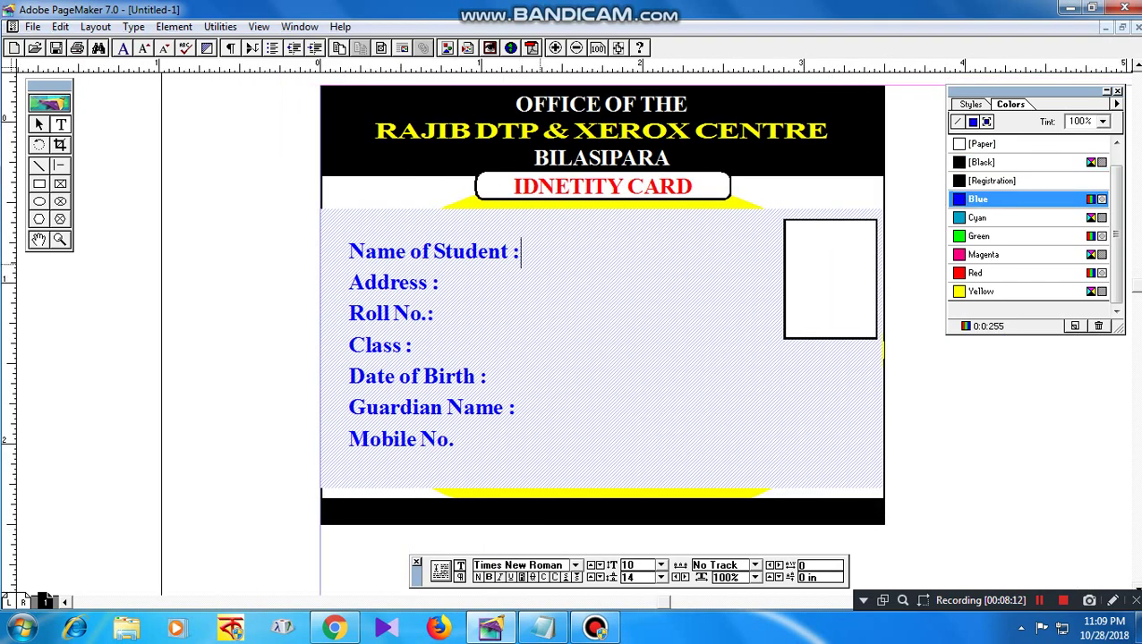
{"action": "left_click", "coordinate": [39, 124]}
{"action": "left_click", "coordinate": [623, 255]}
{"action": "left_click", "coordinate": [625, 223]}
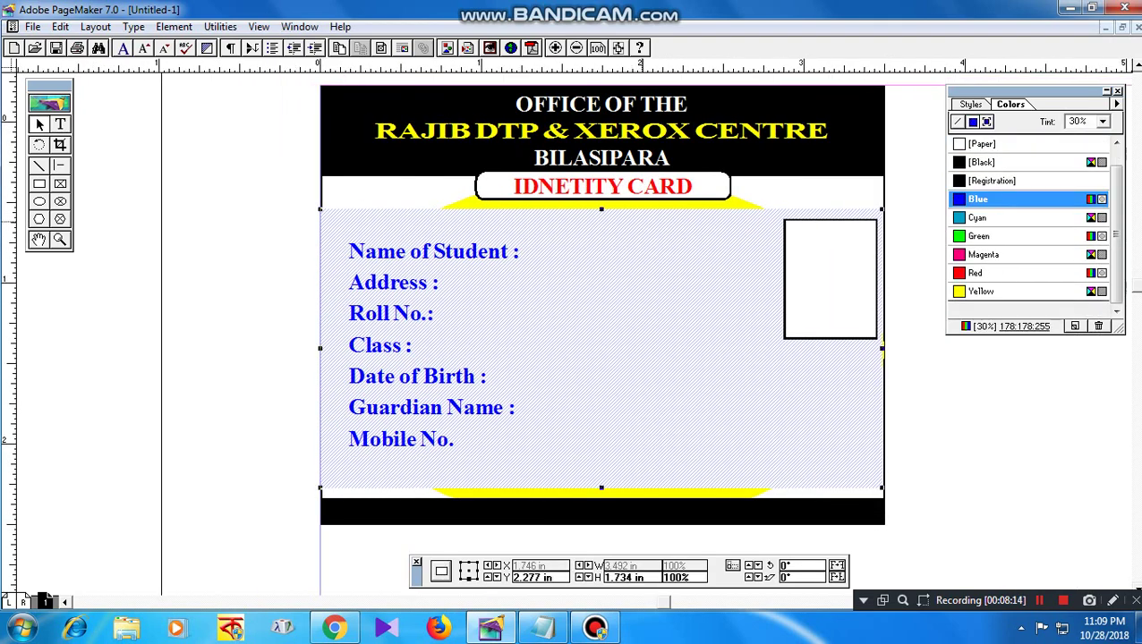
{"action": "left_click", "coordinate": [982, 236]}
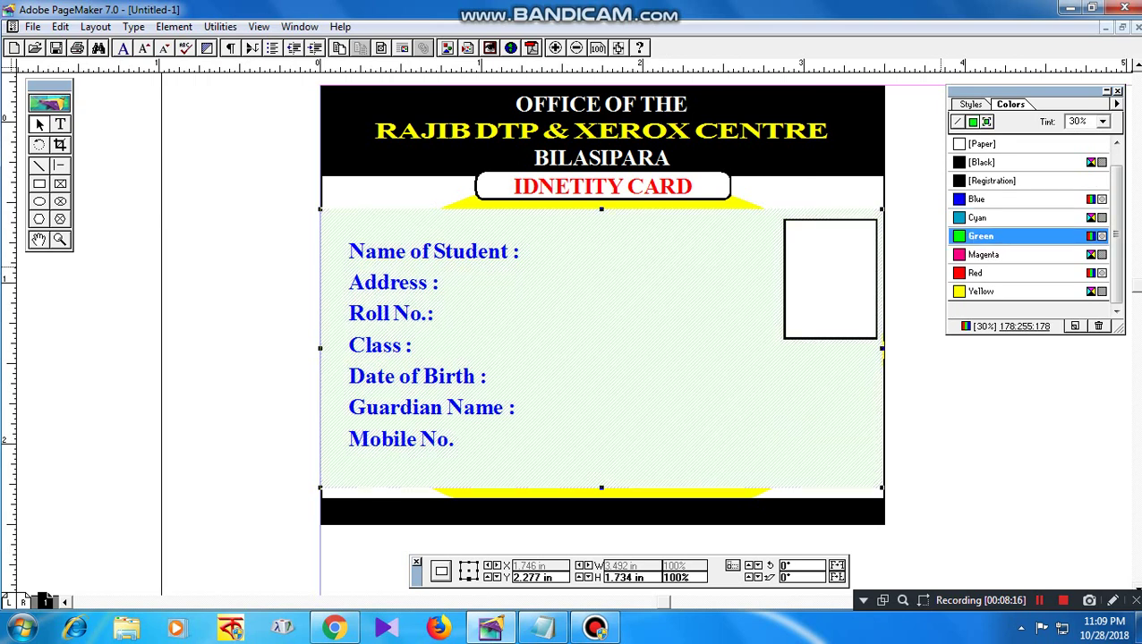
{"action": "left_click", "coordinate": [87, 264]}
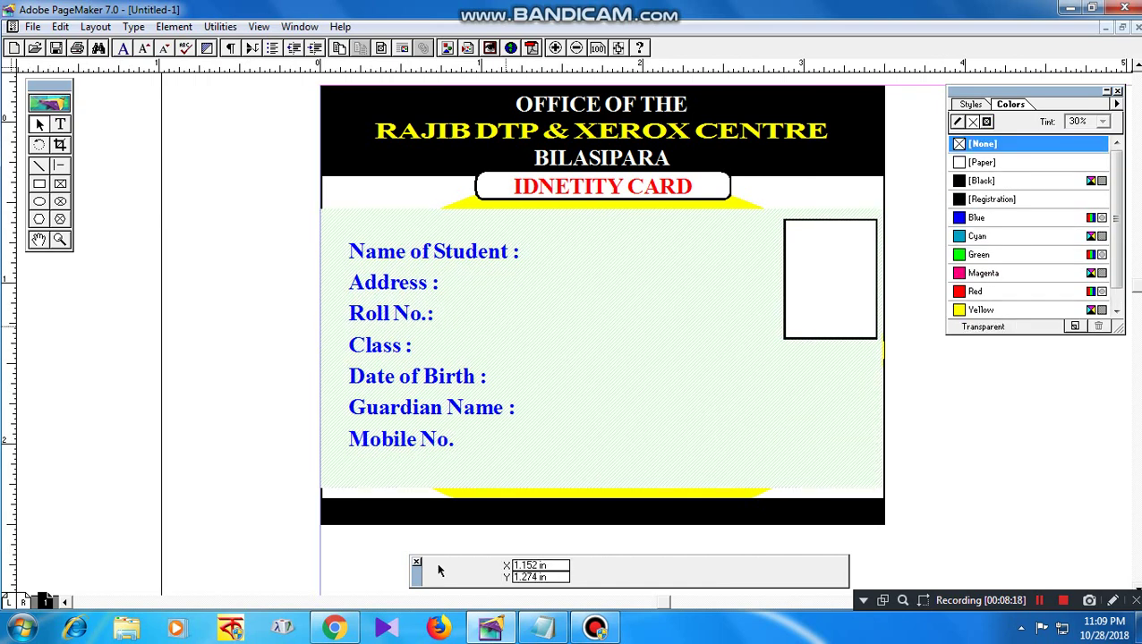
- Extend the hatched background slightly at its upper and lower edges toward the black bands
{"action": "left_click", "coordinate": [576, 245]}
{"action": "left_click", "coordinate": [572, 214]}
{"action": "left_click_drag", "start_coordinate": [602, 209], "coordinate": [601, 205]}
{"action": "left_click_drag", "start_coordinate": [602, 487], "coordinate": [602, 491]}
{"action": "left_click", "coordinate": [910, 462]}
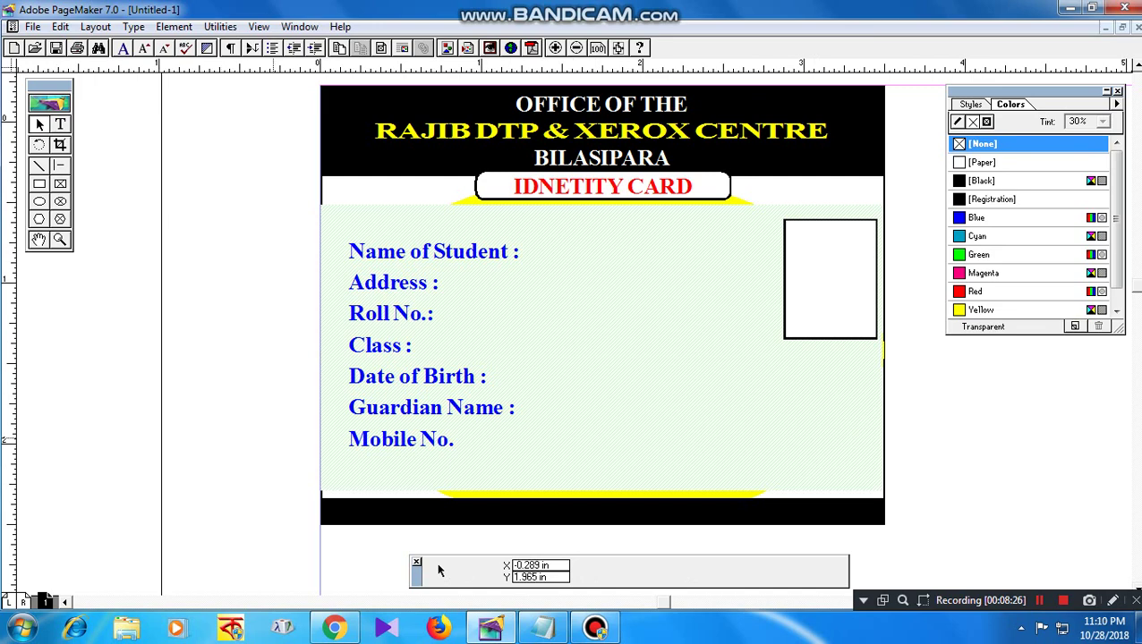
{"action": "left_click", "coordinate": [497, 512]}
{"action": "left_click_drag", "start_coordinate": [603, 504], "coordinate": [602, 487]}
{"action": "key", "text": "ctrl+z"}
{"action": "left_click_drag", "start_coordinate": [438, 512], "coordinate": [439, 495]}
{"action": "key", "text": "ctrl+z"}
- Stretch the black bar at the card's foot upward to about 0.23 in high, meeting the hatched background
{"action": "left_click_drag", "start_coordinate": [603, 498], "coordinate": [608, 488]}
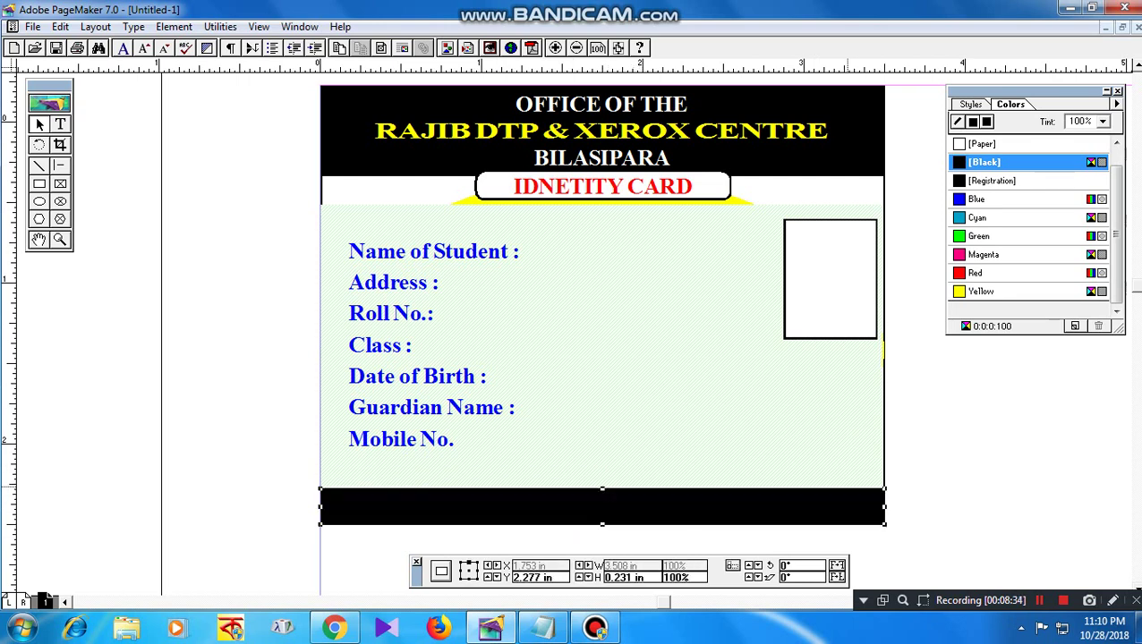
- Add the text "Sign. of Student" below the card in the same style as the details text
{"action": "left_click", "coordinate": [60, 124]}
{"action": "left_click_drag", "start_coordinate": [377, 501], "coordinate": [369, 421]}
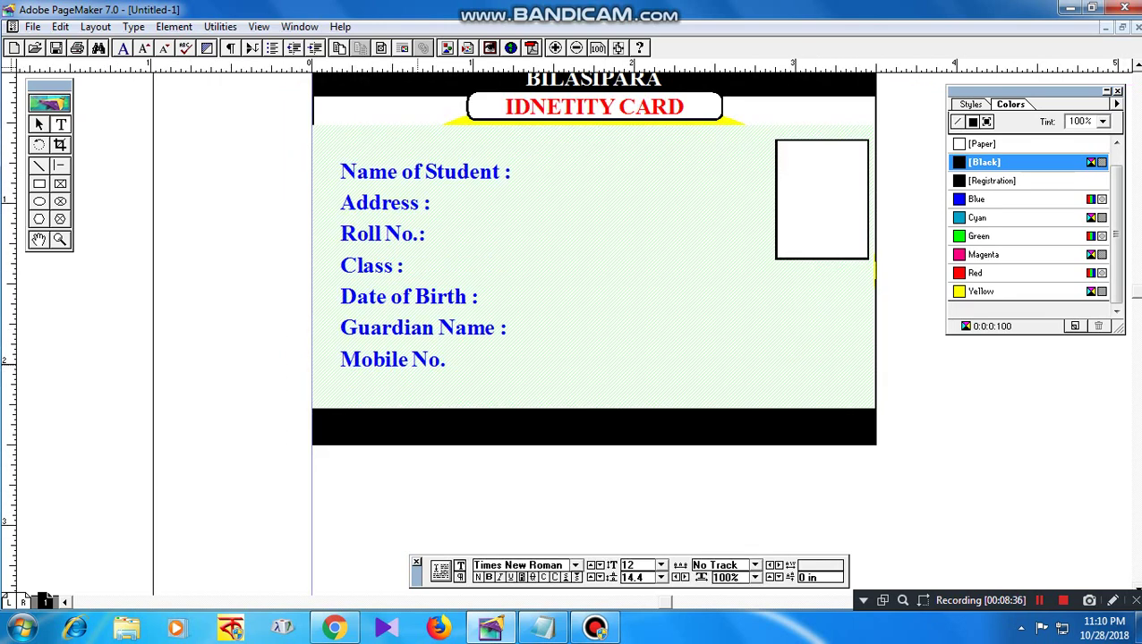
{"action": "left_click", "coordinate": [404, 359]}
{"action": "left_click", "coordinate": [359, 484]}
{"action": "type", "text": "e"}
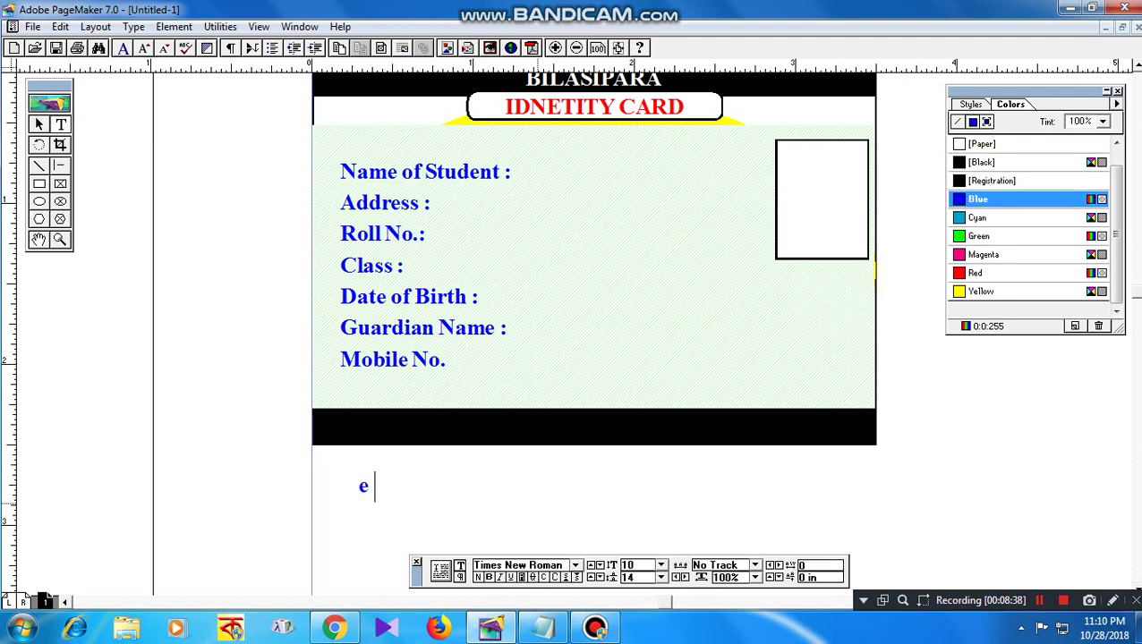
{"action": "key", "text": "shift+Home"}
{"action": "type", "text": "Sign. of Stu"}
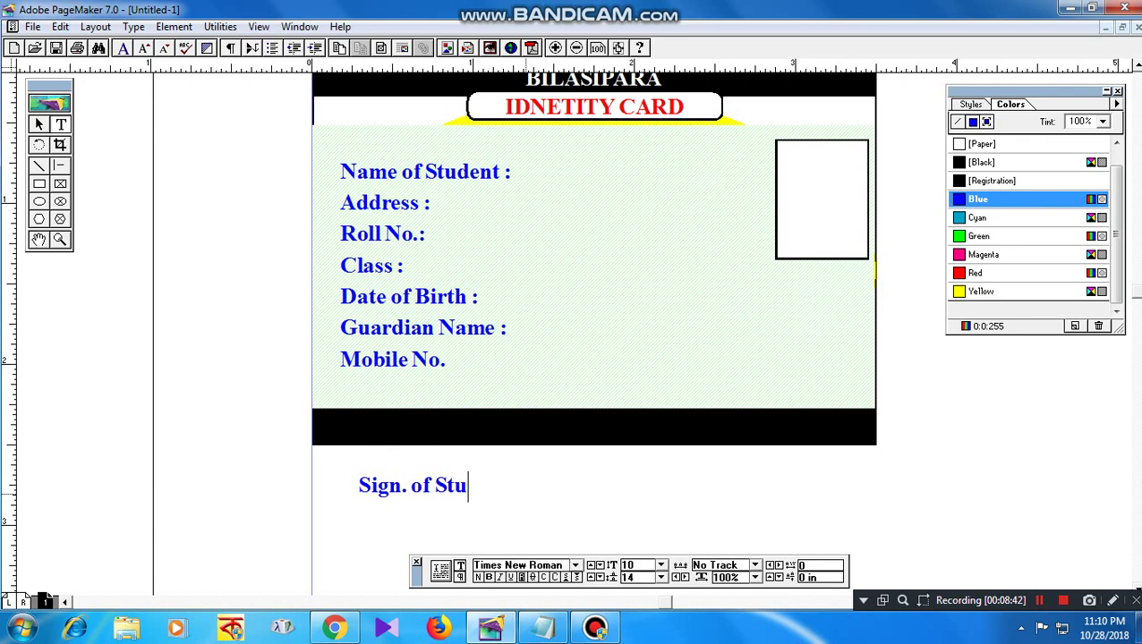
{"action": "type", "text": "dent"}
- Reduce the "Sign. of Student" text to 8 pt and center it
{"action": "key", "text": "shift+Home"}
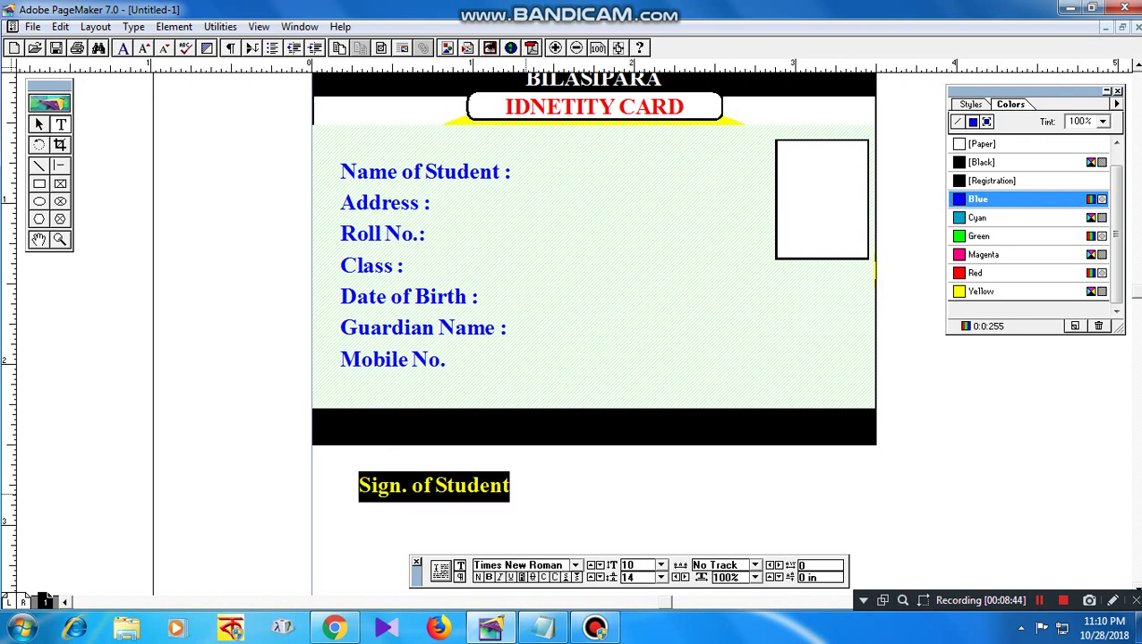
{"action": "key", "text": "ctrl+shift+less"}
{"action": "key", "text": "ctrl+shift+less"}
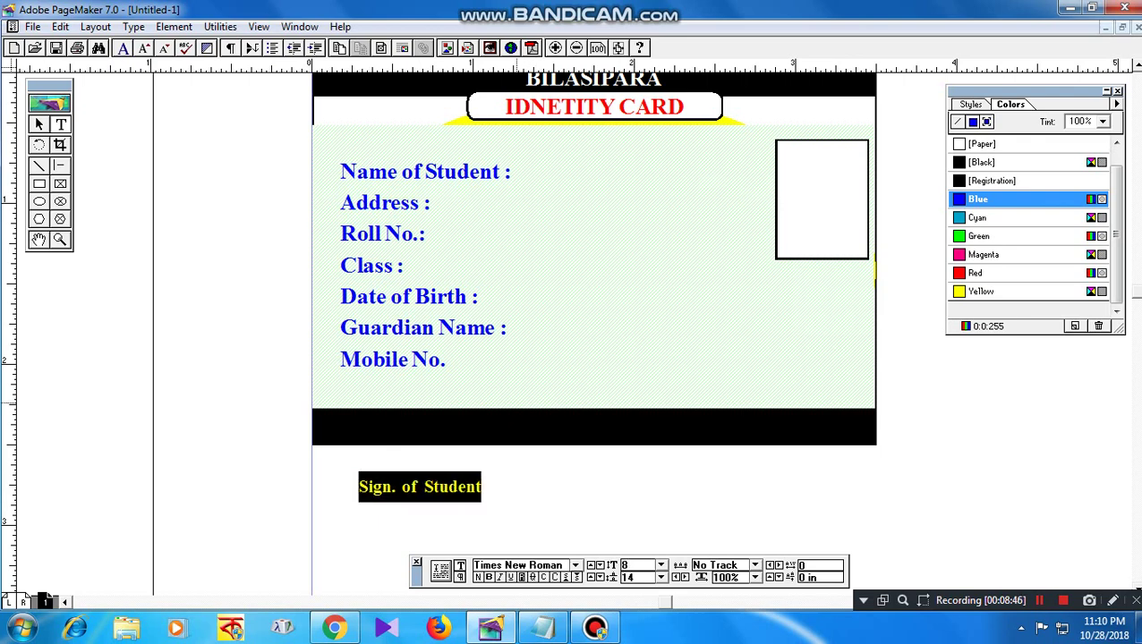
{"action": "key", "text": "ctrl+shift+c"}
- Move the student signature label onto the left end of the lower black bar and make it italic in Paper color
{"action": "left_click", "coordinate": [38, 124]}
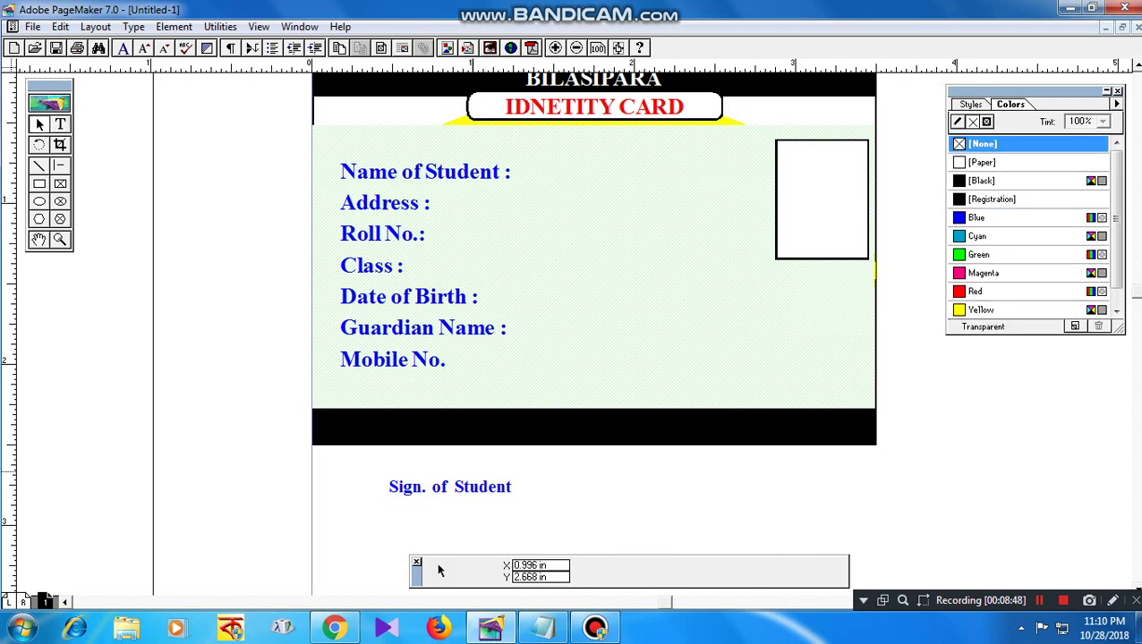
{"action": "left_click_drag", "start_coordinate": [472, 484], "coordinate": [426, 425]}
{"action": "left_click", "coordinate": [60, 124]}
{"action": "left_click", "coordinate": [438, 428]}
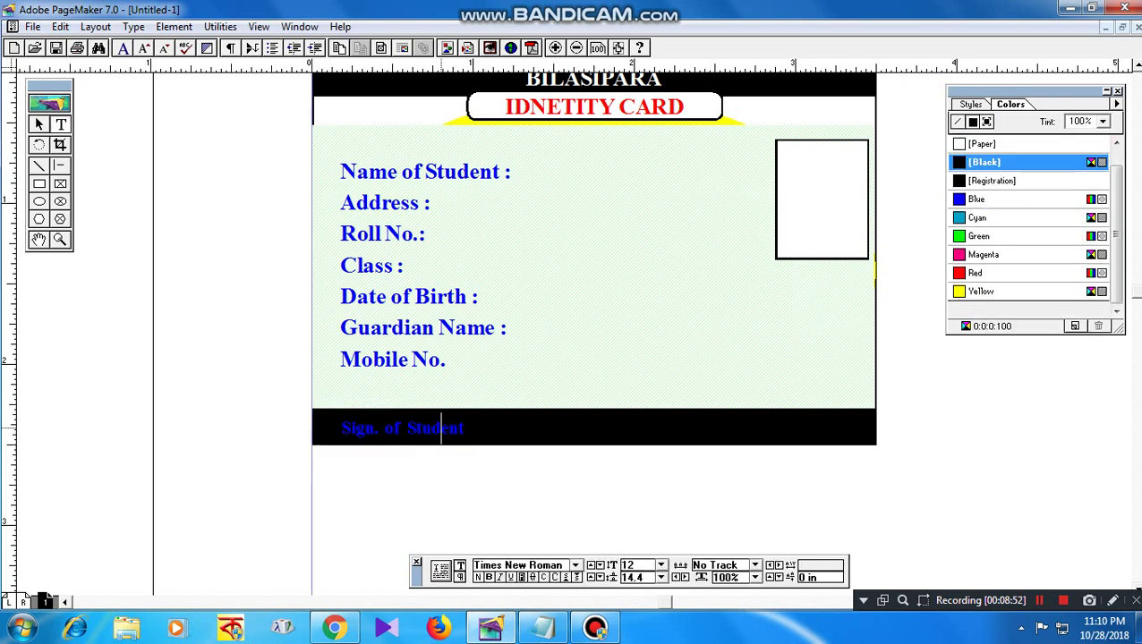
{"action": "key", "text": "ctrl+a"}
{"action": "left_click", "coordinate": [983, 144]}
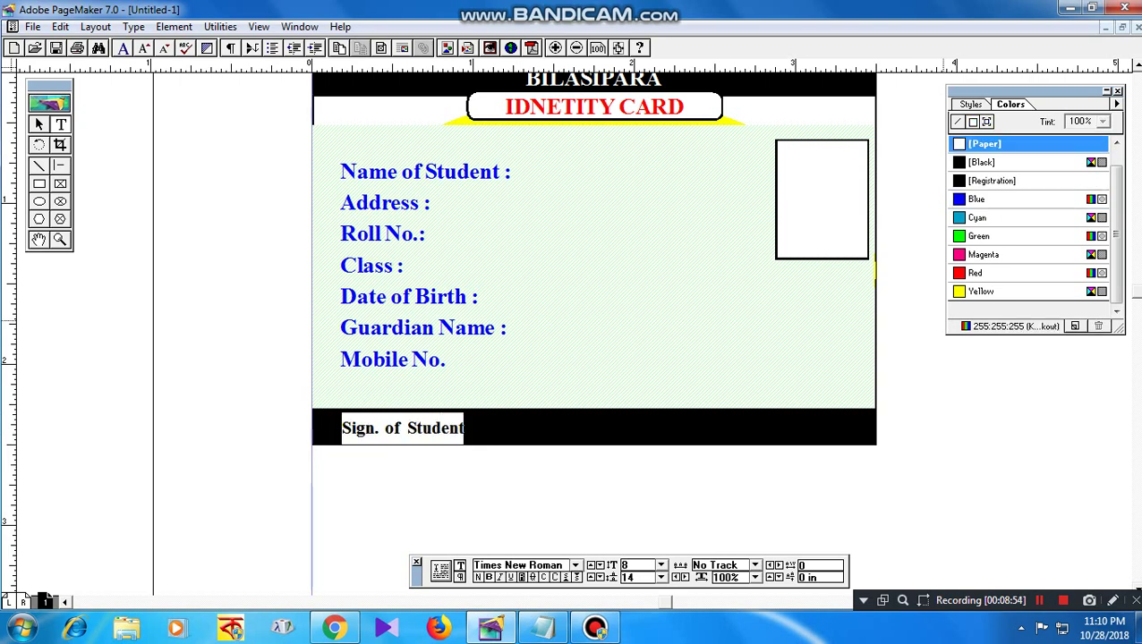
{"action": "key", "text": "ctrl+shift+i"}
{"action": "key", "text": "Escape"}
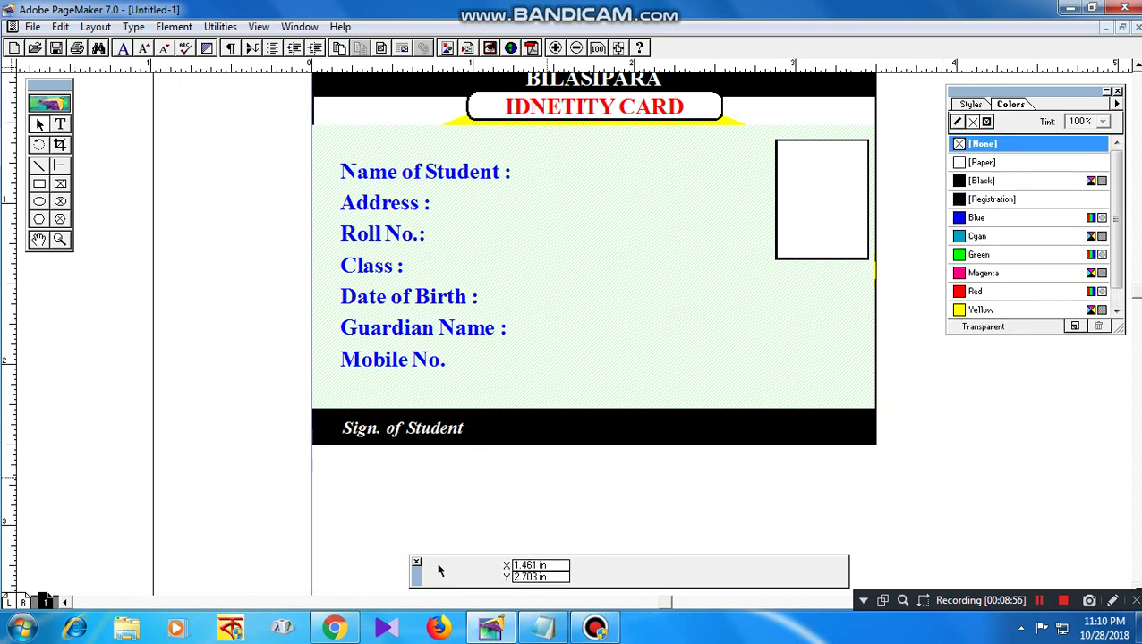
- Narrow the signature label's block and place a copy about 1.08 in wide at the black bar's right end
{"action": "left_click_drag", "start_coordinate": [493, 445], "coordinate": [461, 445]}
{"action": "left_click_drag", "start_coordinate": [385, 429], "coordinate": [767, 429]}
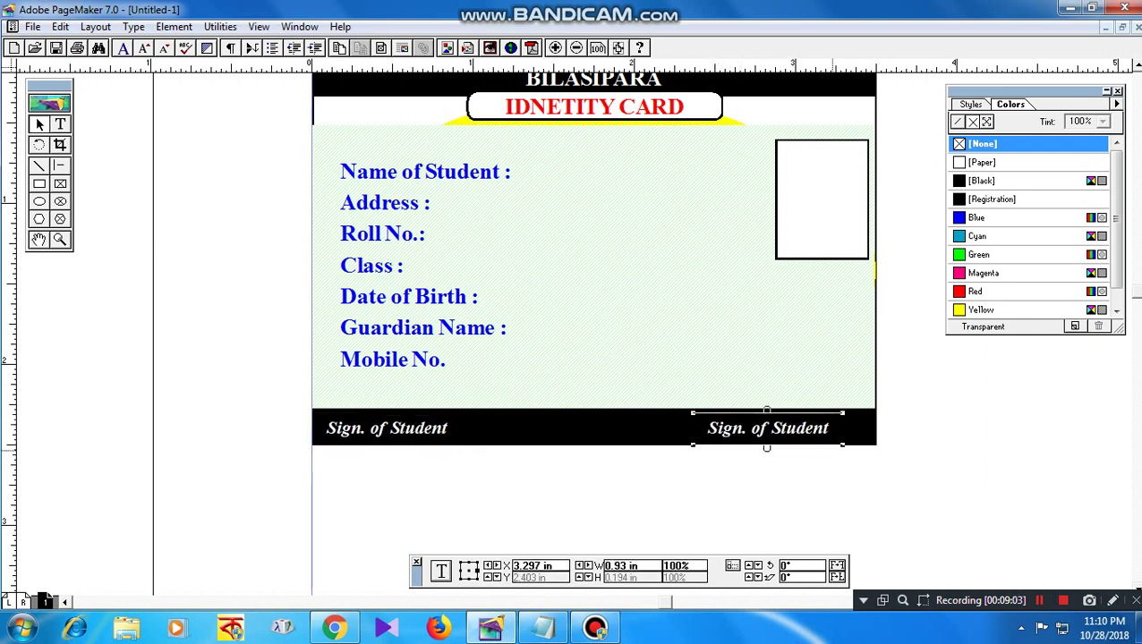
{"action": "left_click_drag", "start_coordinate": [842, 444], "coordinate": [867, 445]}
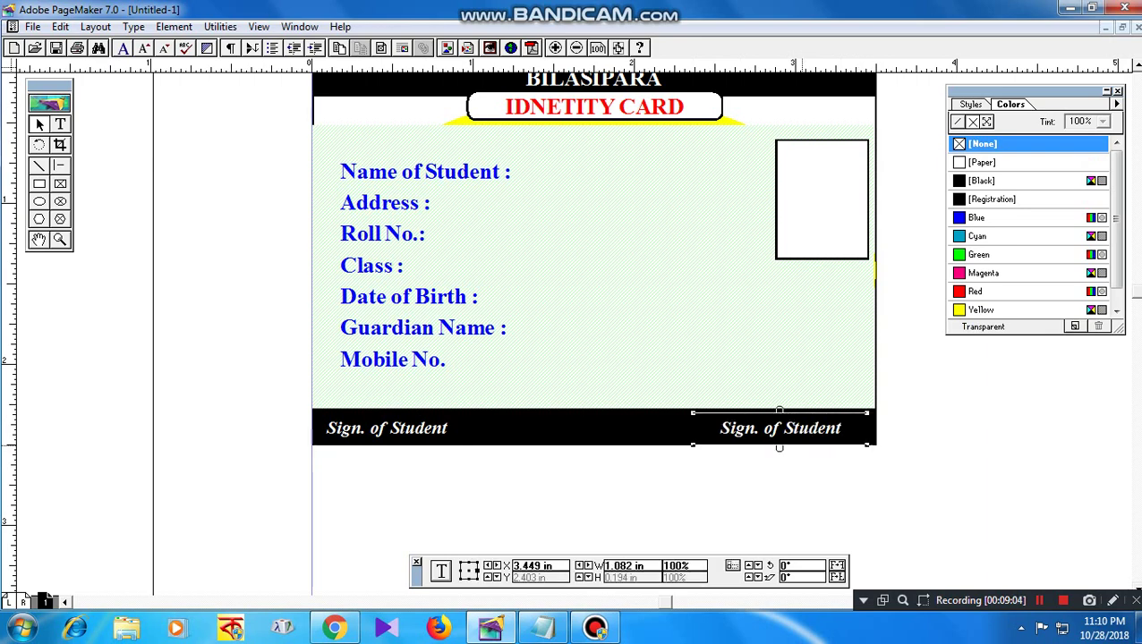
- Replace the text of the copied signature label with "Sign. of Teacher"
{"action": "left_click", "coordinate": [60, 124]}
{"action": "triple_click", "coordinate": [763, 434]}
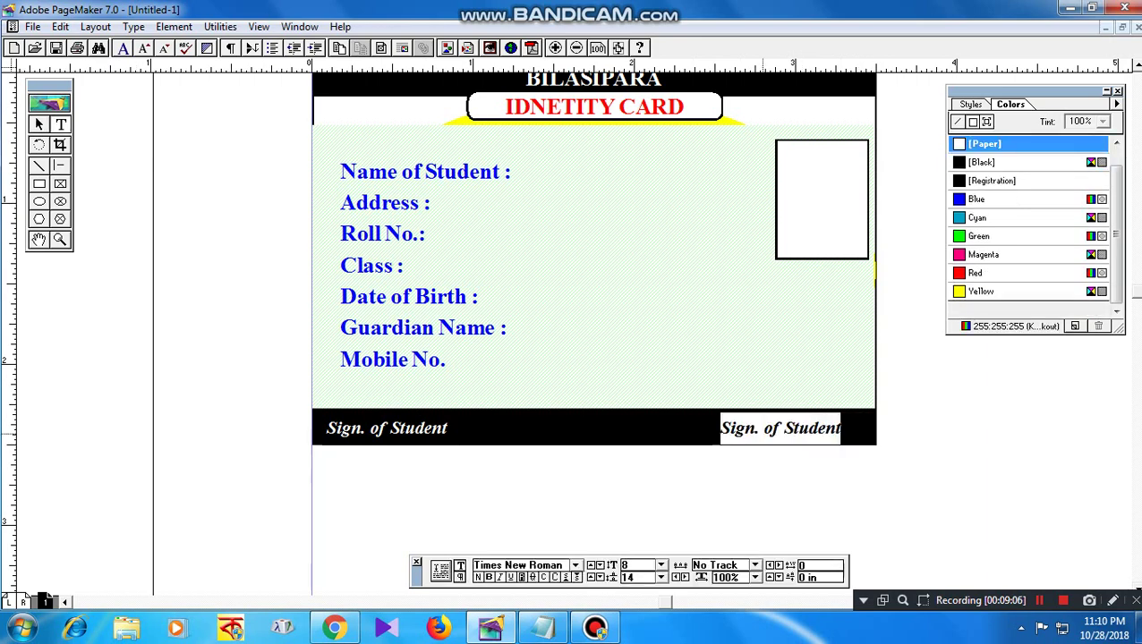
{"action": "type", "text": "Signa"}
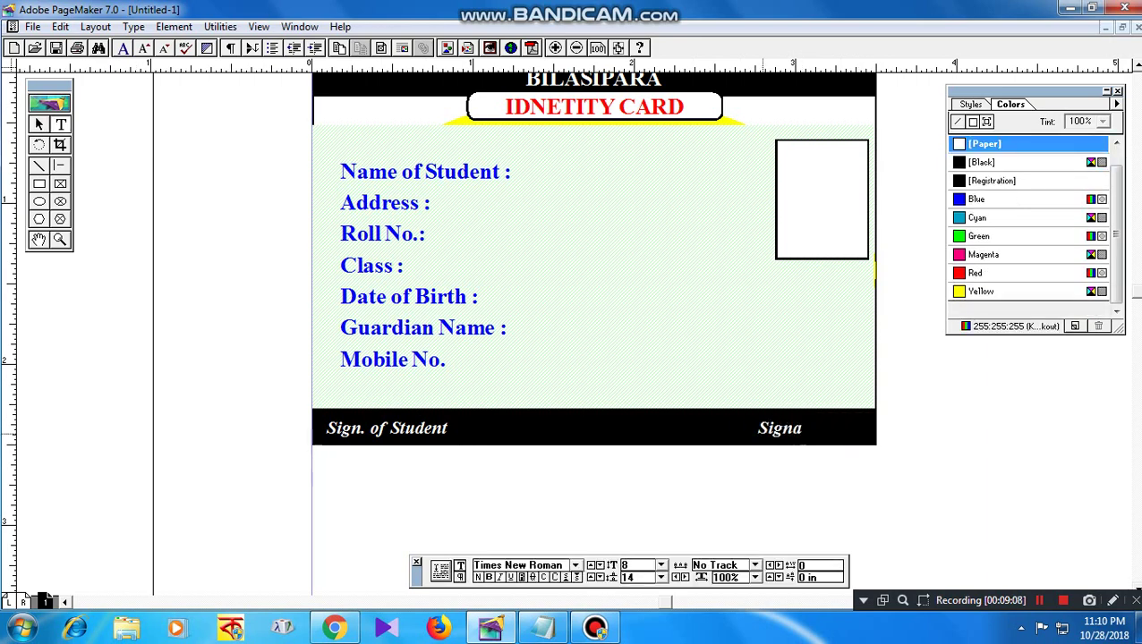
{"action": "key", "text": "BackSpace"}
{"action": "type", "text": ". of"}
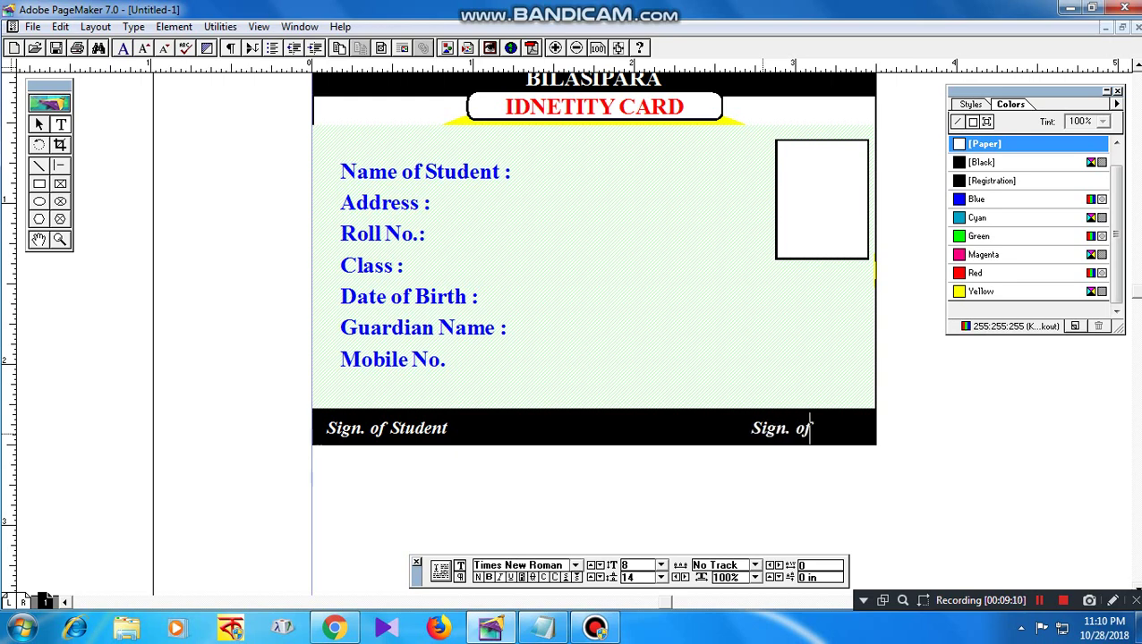
{"action": "type", "text": " Teacher"}
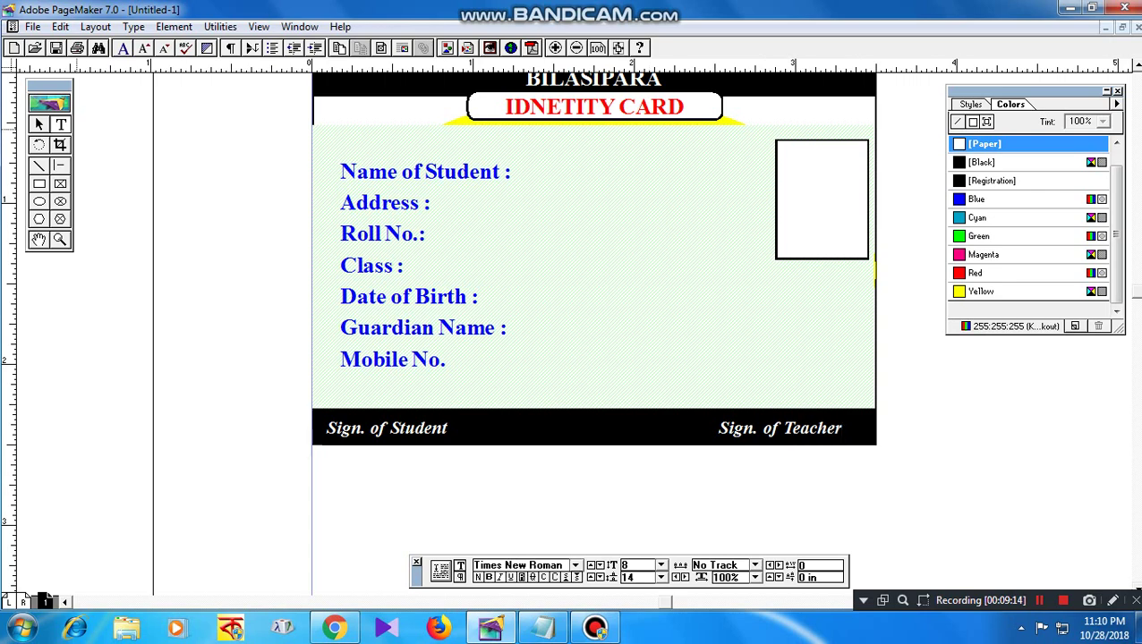
- Bring the large yellow ellipse to the front of the card, and send it behind the other objects again
{"action": "left_click", "coordinate": [39, 125]}
{"action": "left_click_drag", "start_coordinate": [884, 320], "coordinate": [885, 350]}
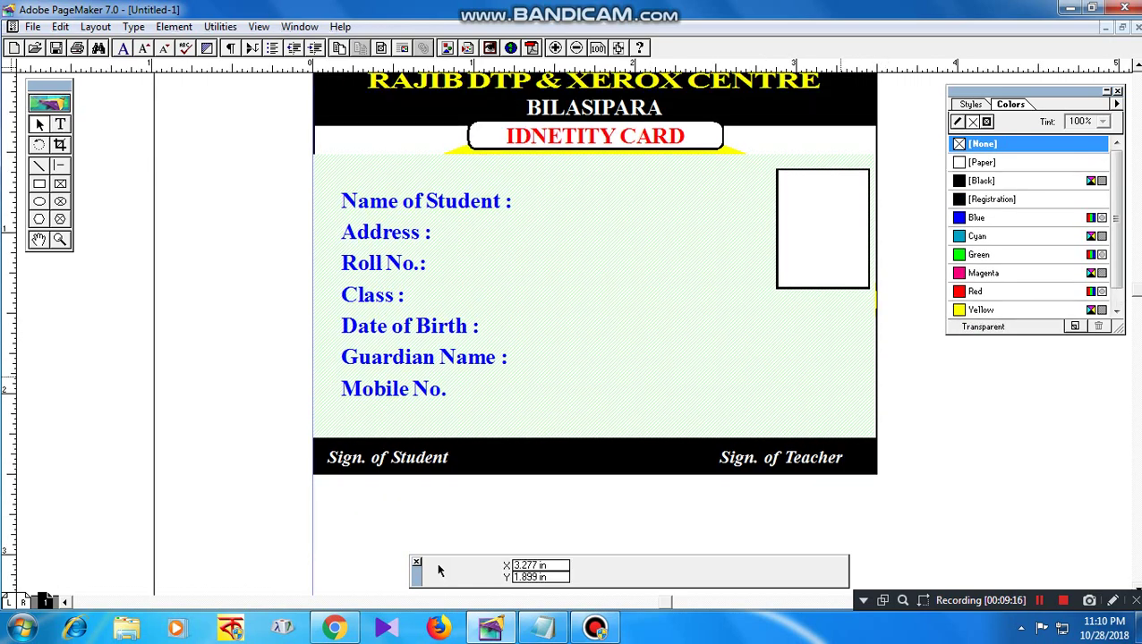
{"action": "left_click", "coordinate": [460, 154]}
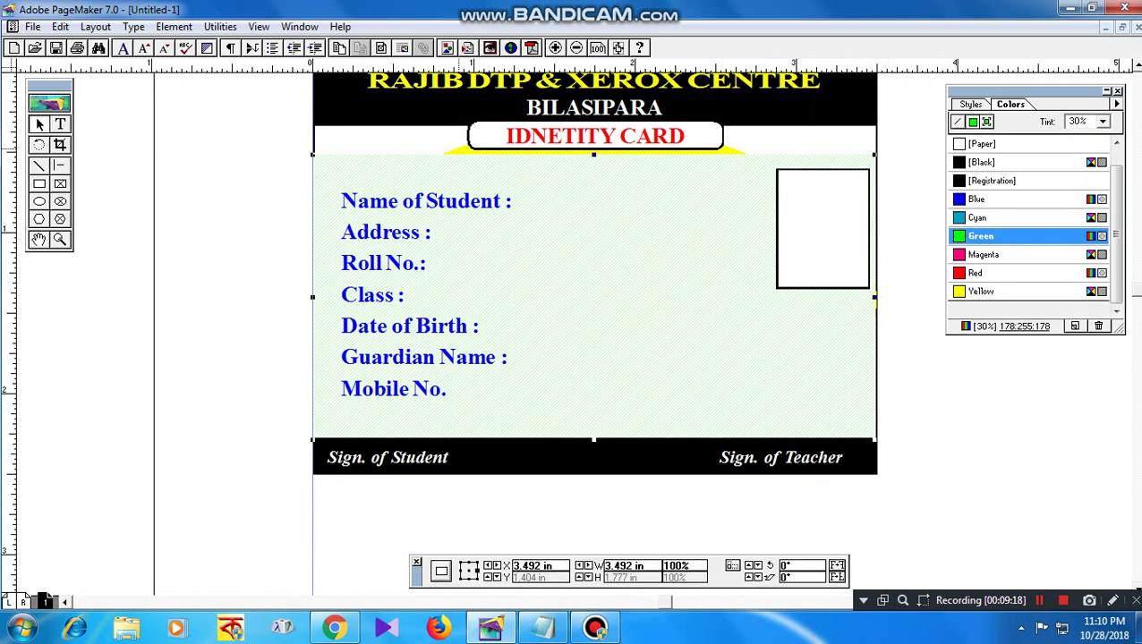
{"action": "left_click", "coordinate": [460, 150]}
{"action": "key", "text": "ctrl+shift+]"}
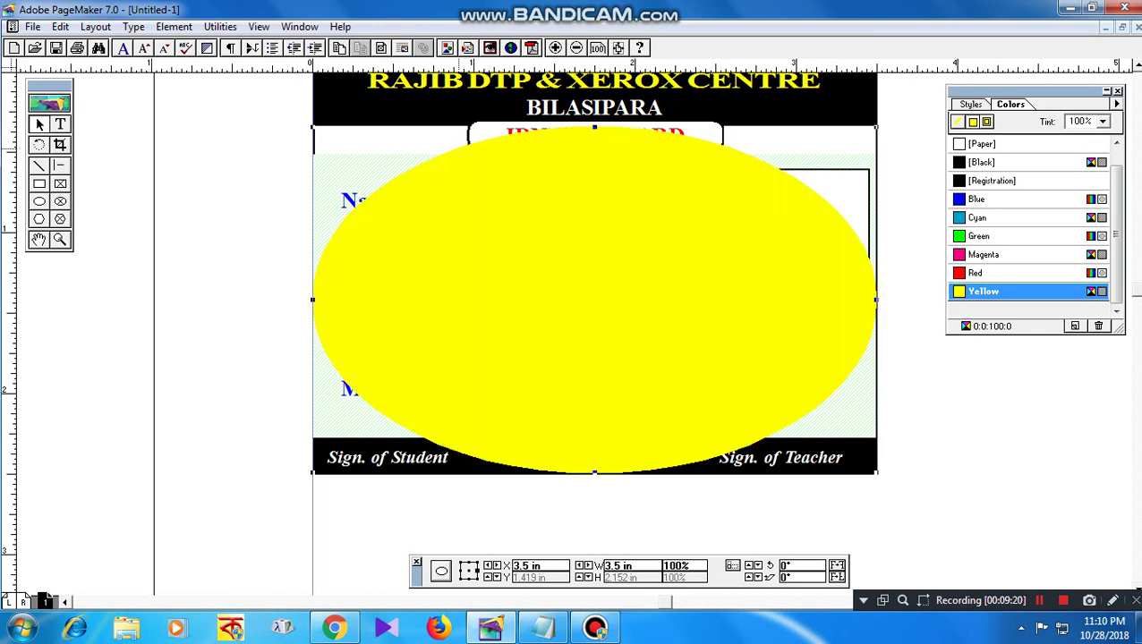
{"action": "key", "text": "ctrl+shift+bracketleft"}
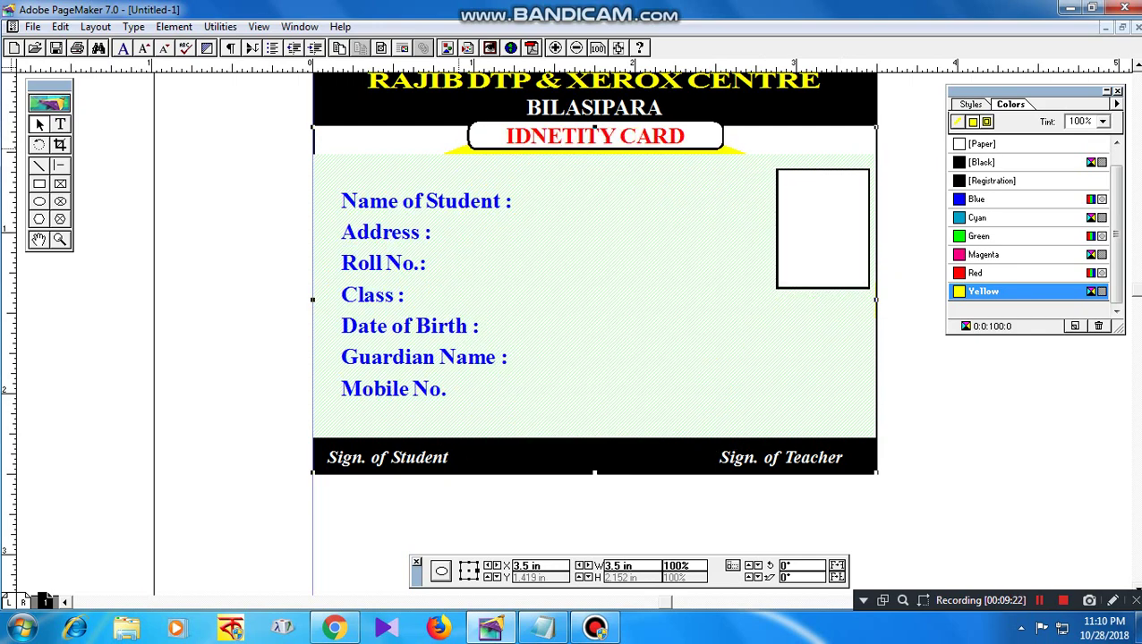
- Widen the photo box to 0.625 in by extending its left edge
{"action": "left_click", "coordinate": [880, 407]}
{"action": "left_click", "coordinate": [776, 243]}
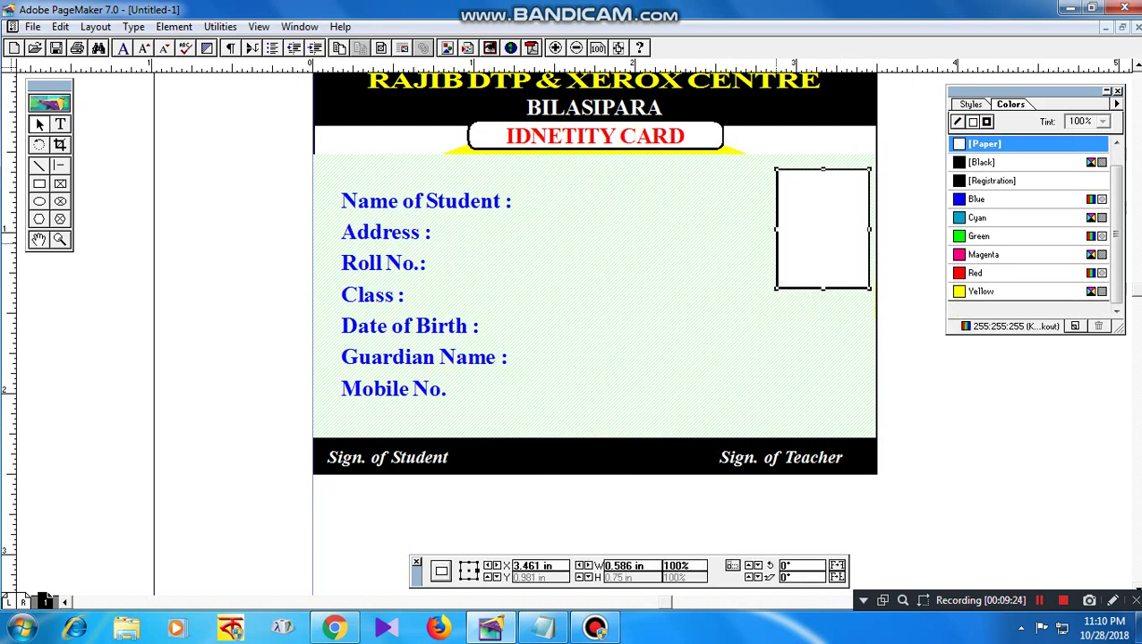
{"action": "left_click_drag", "start_coordinate": [776, 229], "coordinate": [770, 229]}
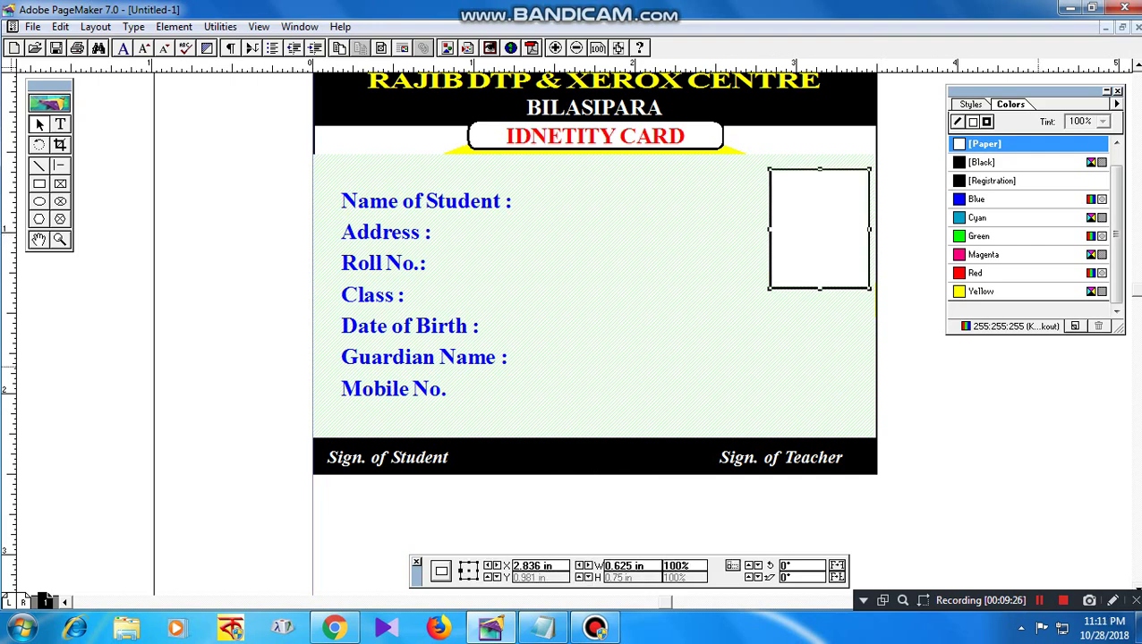
{"action": "left_click", "coordinate": [1001, 398]}
{"action": "scroll", "coordinate": [439, 570], "scroll_direction": "up", "scroll_amount": 2}
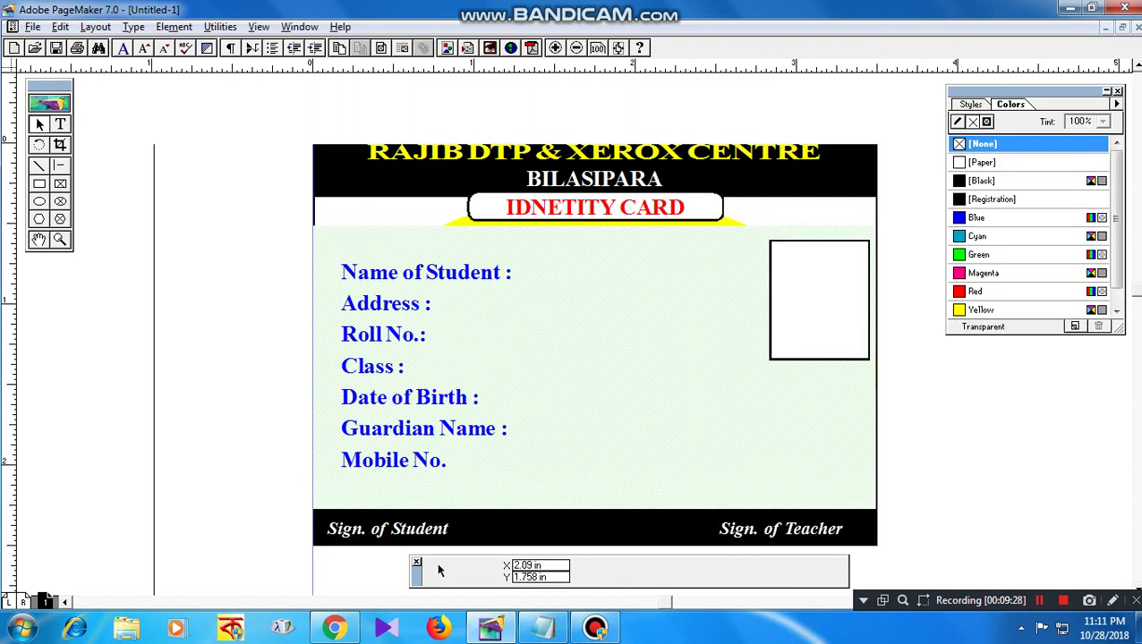
{"action": "scroll", "coordinate": [438, 570], "scroll_direction": "down", "scroll_amount": 3}
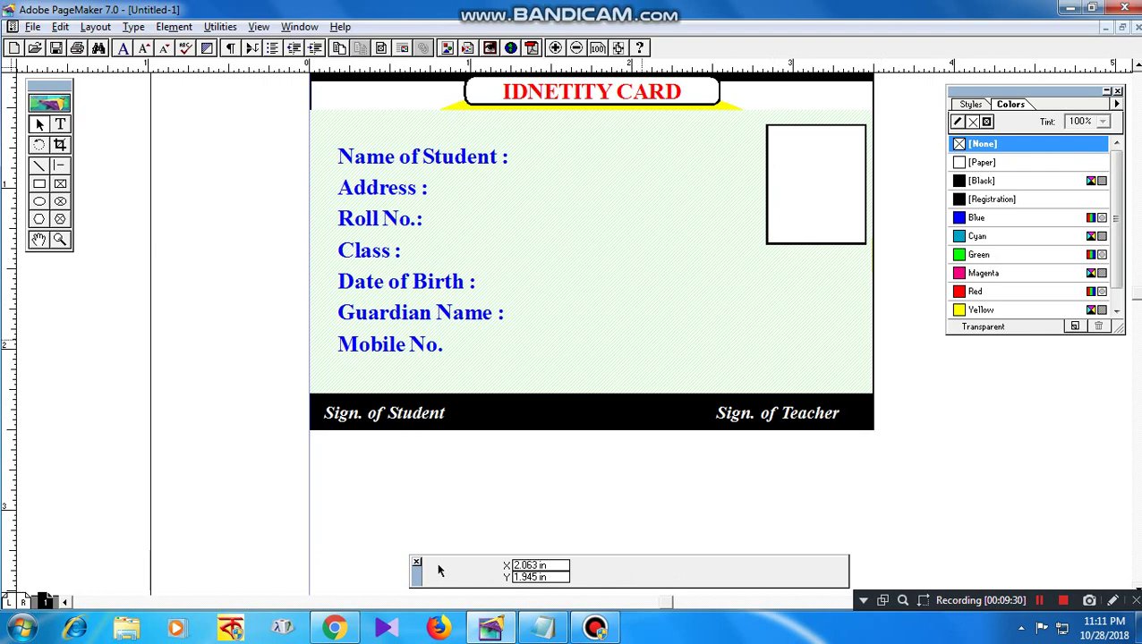
{"action": "scroll", "coordinate": [439, 570], "scroll_direction": "up", "scroll_amount": 1}
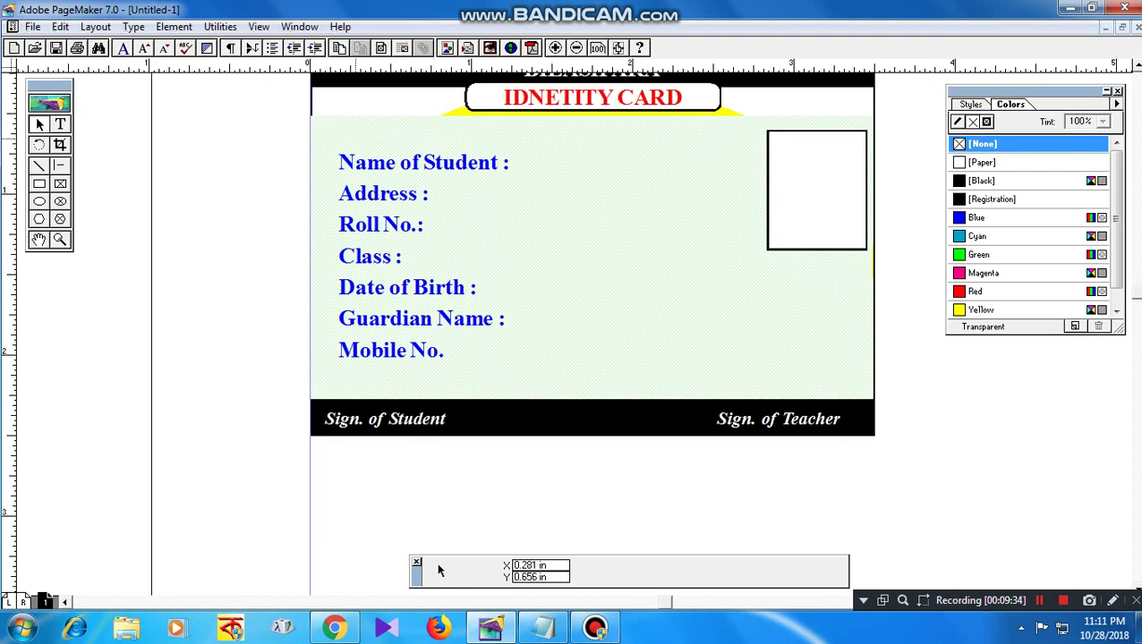
{"action": "left_click", "coordinate": [874, 122]}
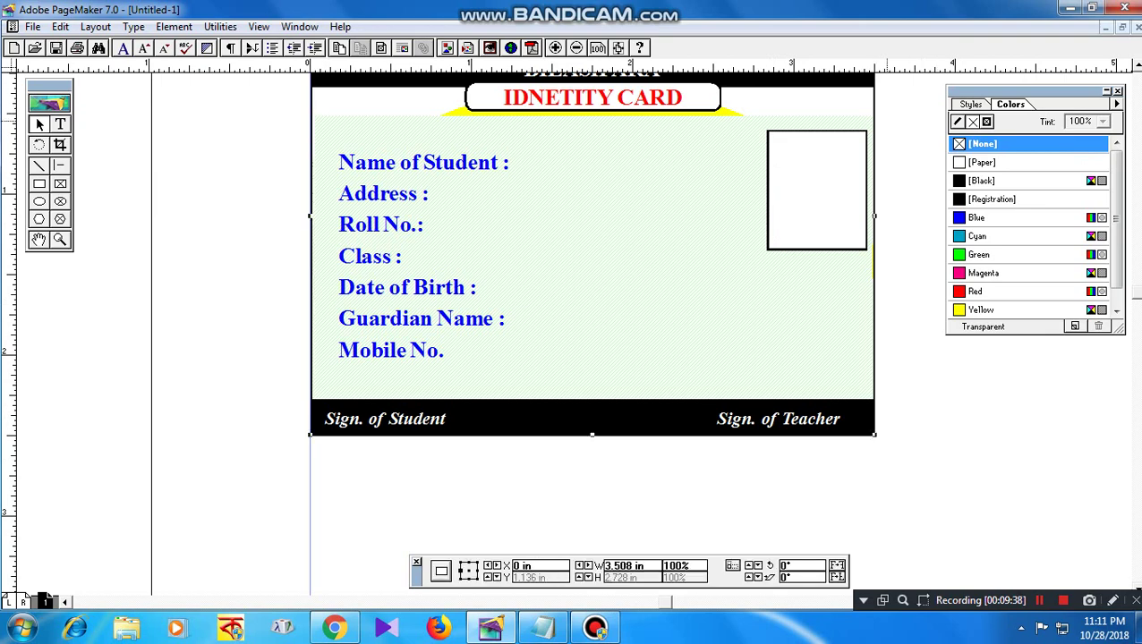
{"action": "left_click", "coordinate": [779, 297]}
{"action": "left_click", "coordinate": [933, 367]}
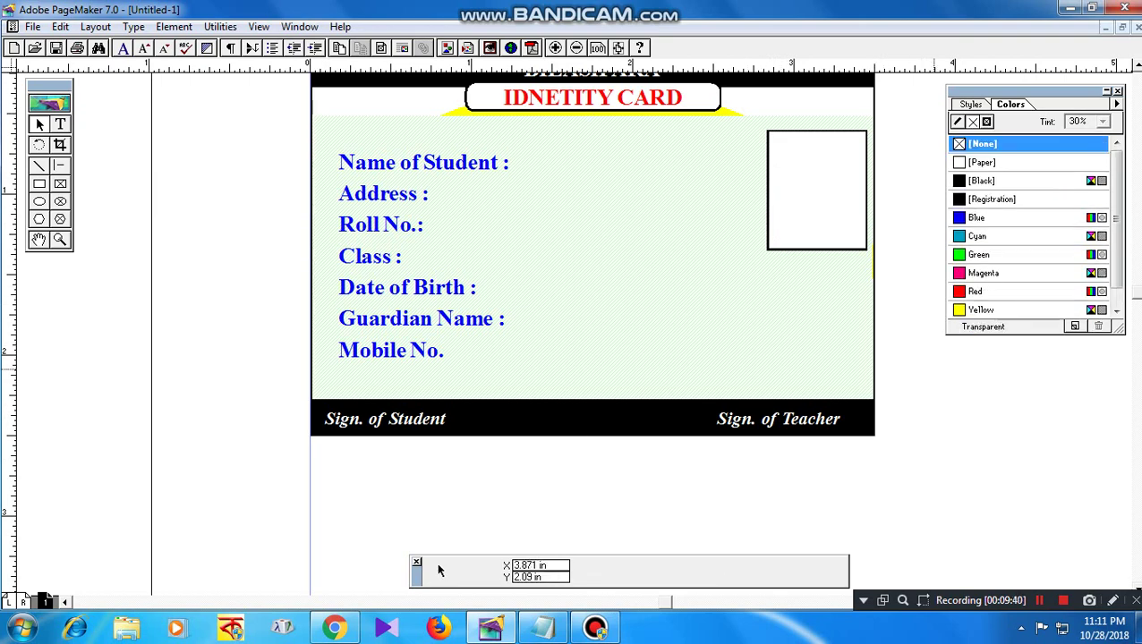